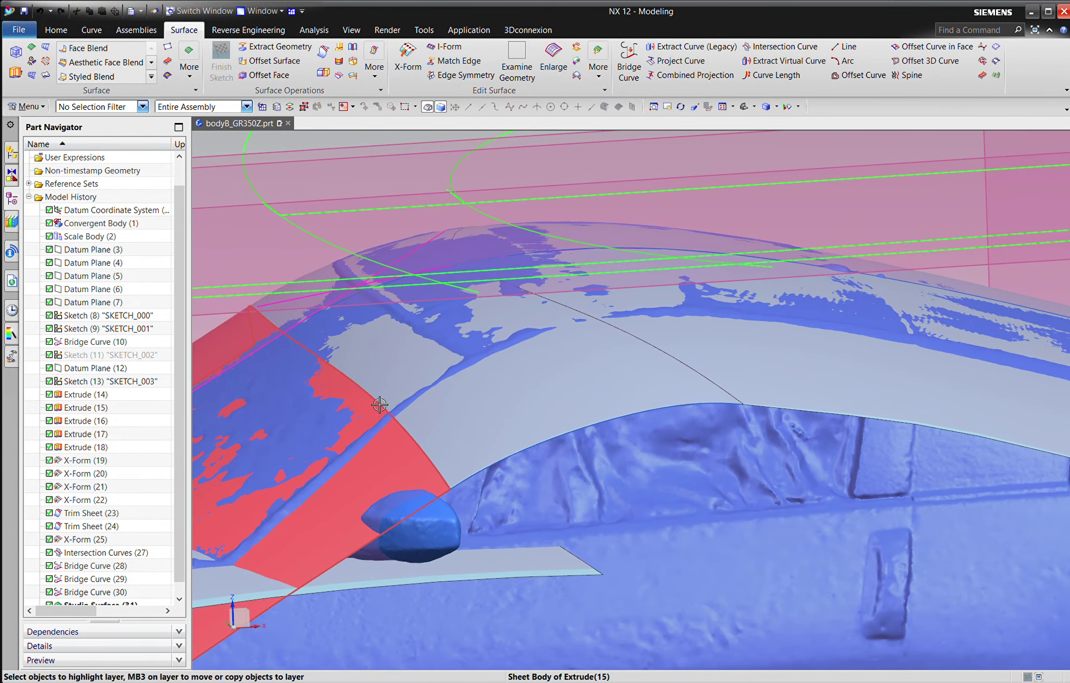
Step: Inspect bridge curves 28, 29 and 30 that bound the surface between the windshield and the roof
key(Escape)
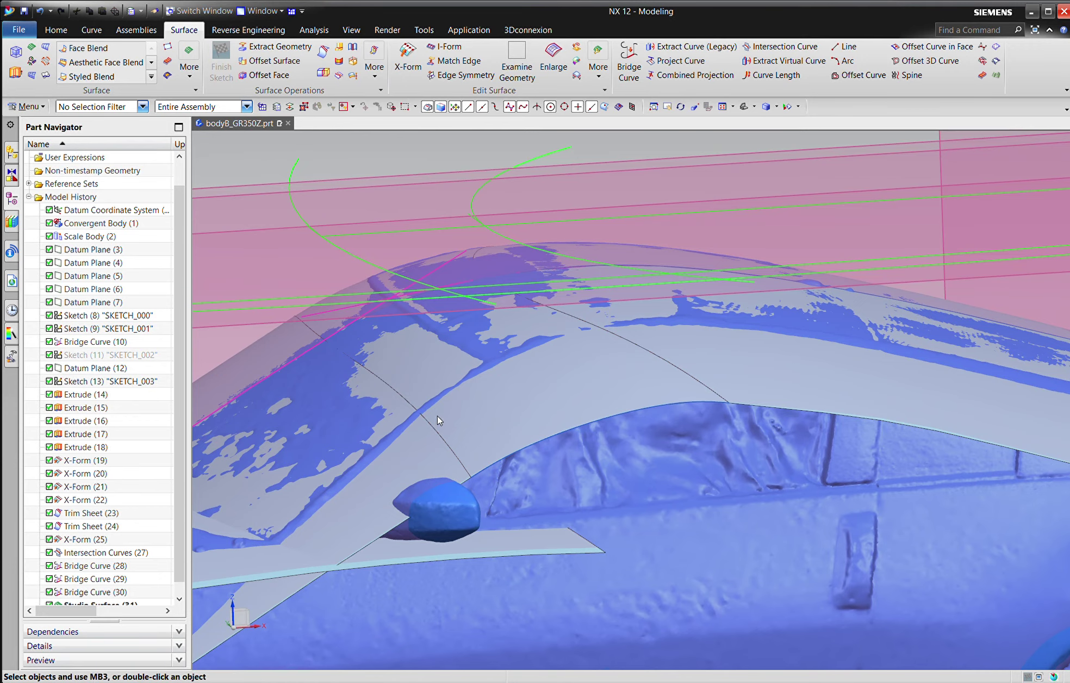
click(511, 437)
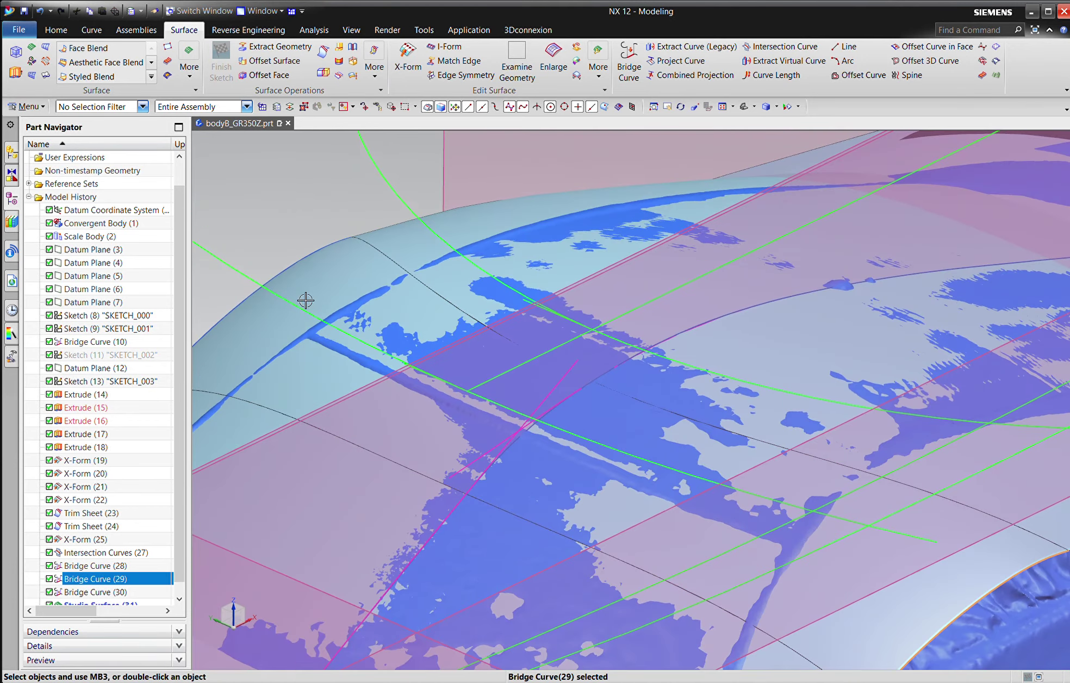
click(289, 277)
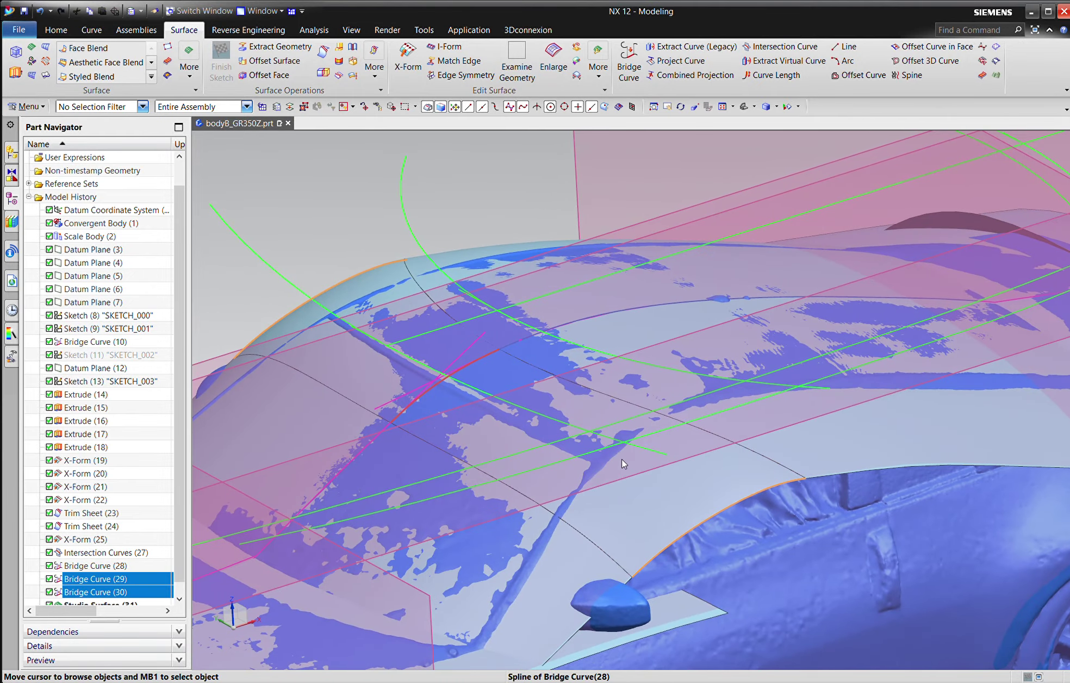
click(626, 458)
click(626, 457)
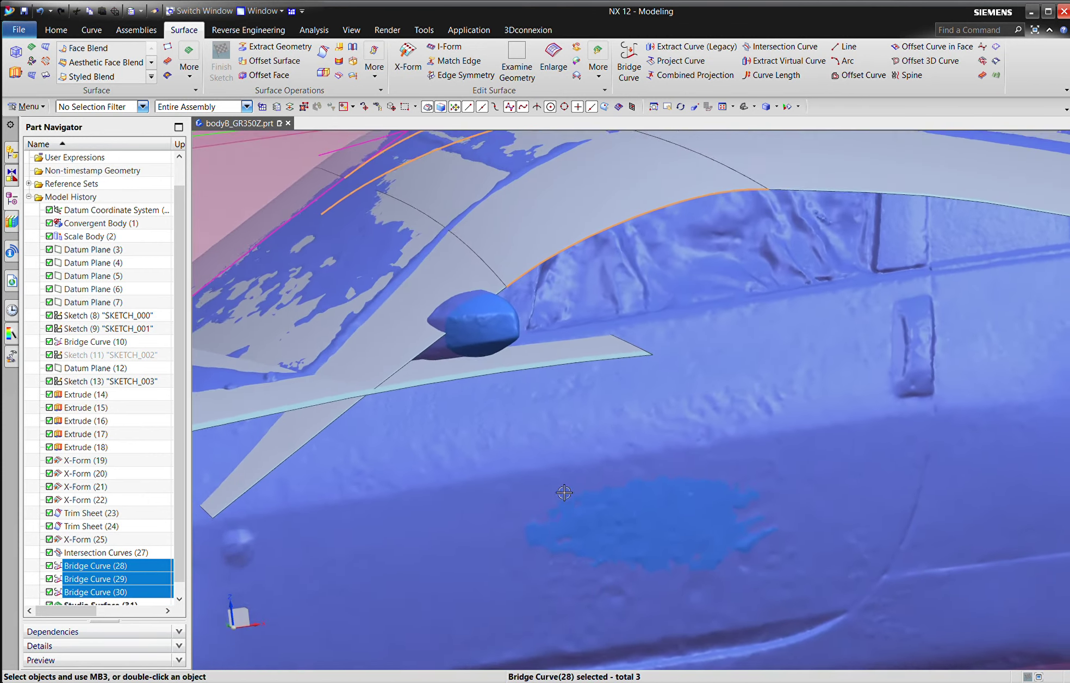
key(Escape)
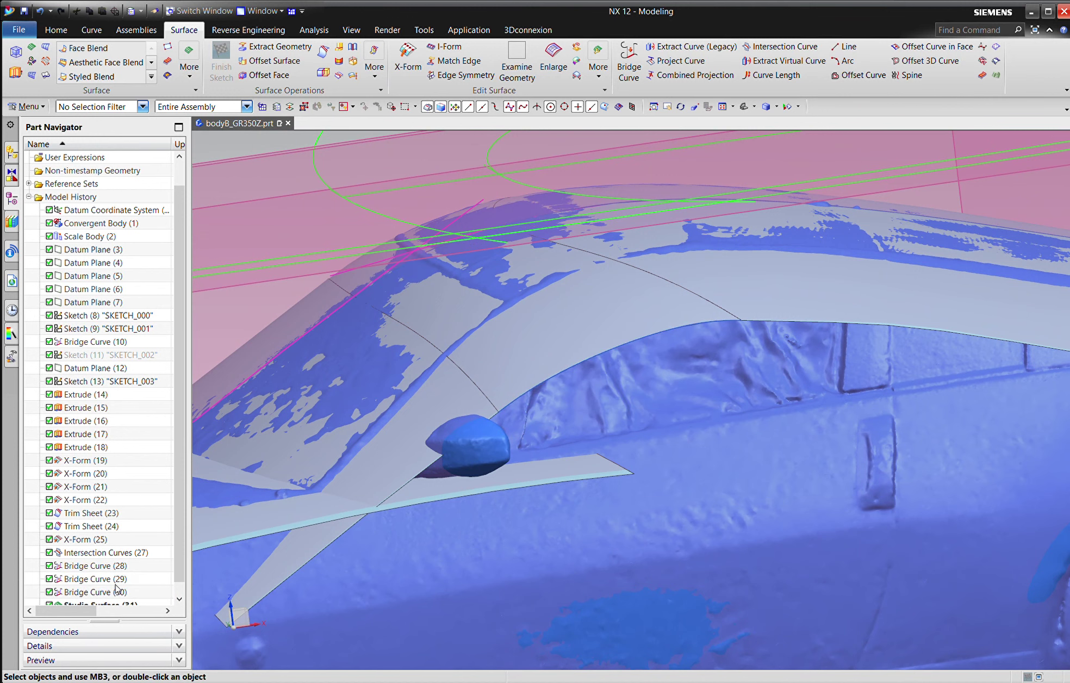
Step: Try a changed version of Studio Surface (31) between the windshield and the roof, and undo it
scroll(115, 584, down, 1)
double_click(96, 592)
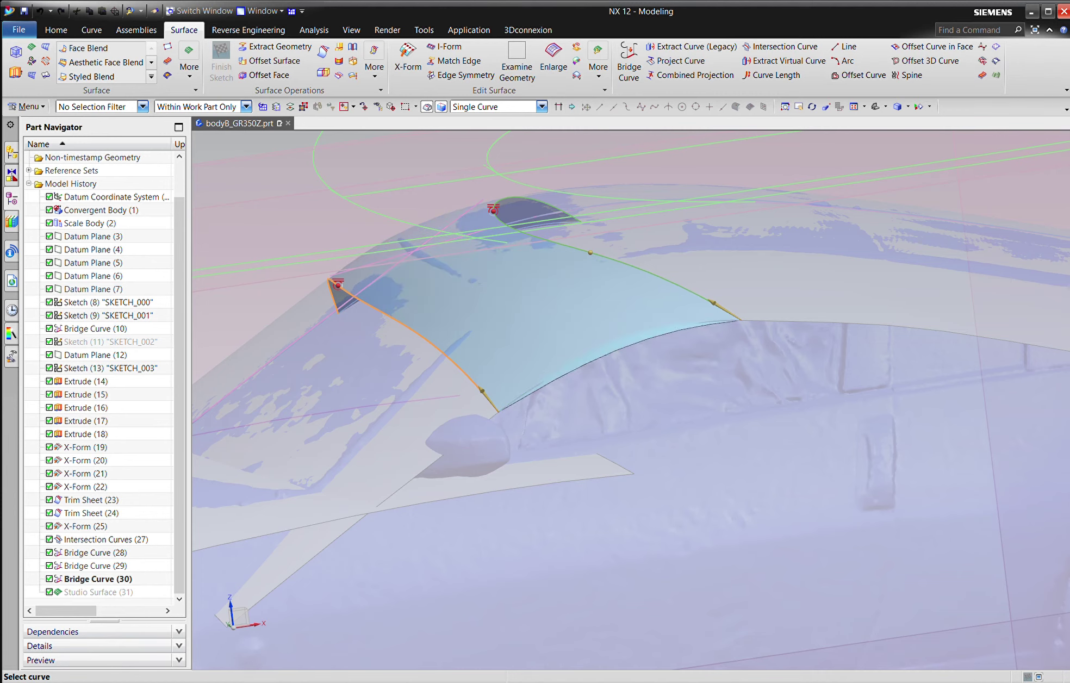
click(600, 523)
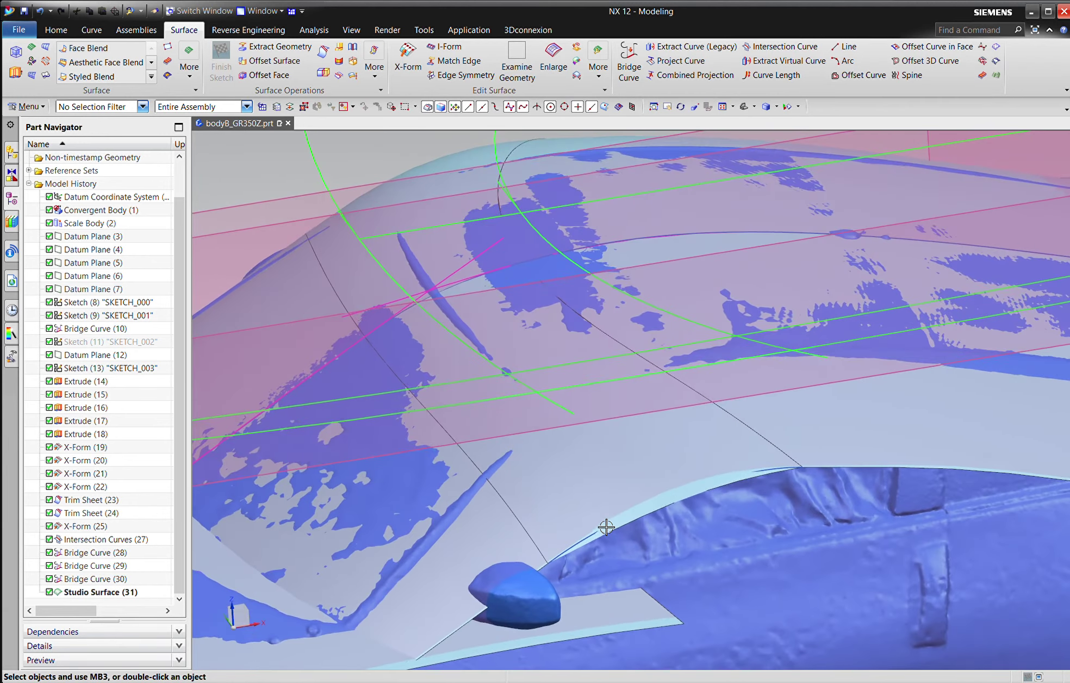
middle_drag(606, 528, 753, 446)
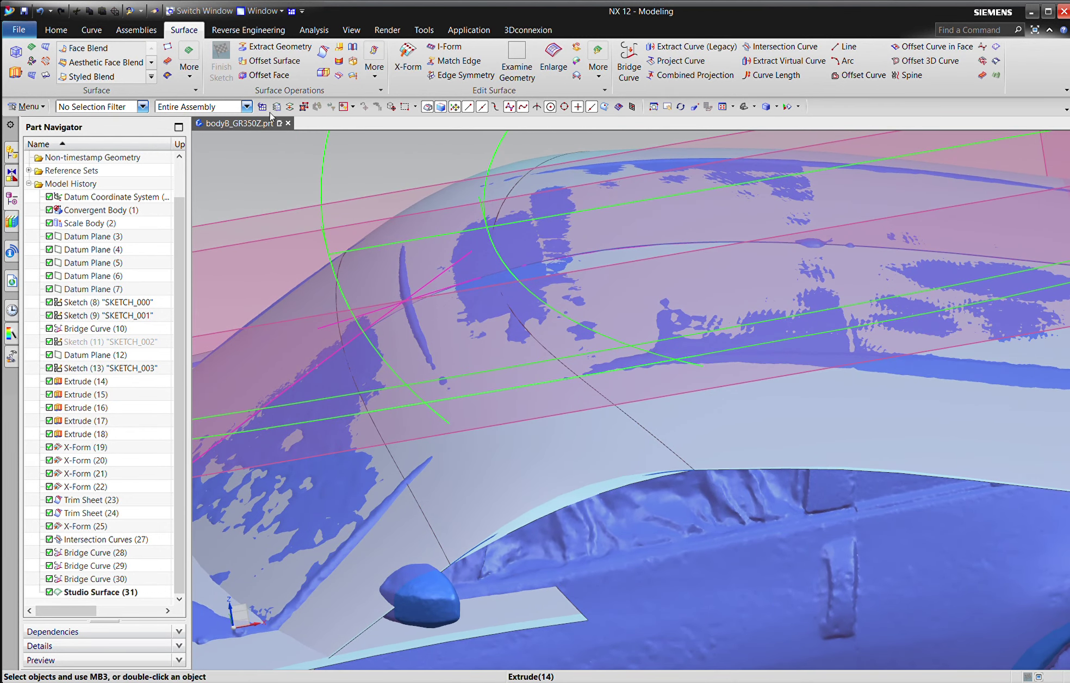
click(39, 14)
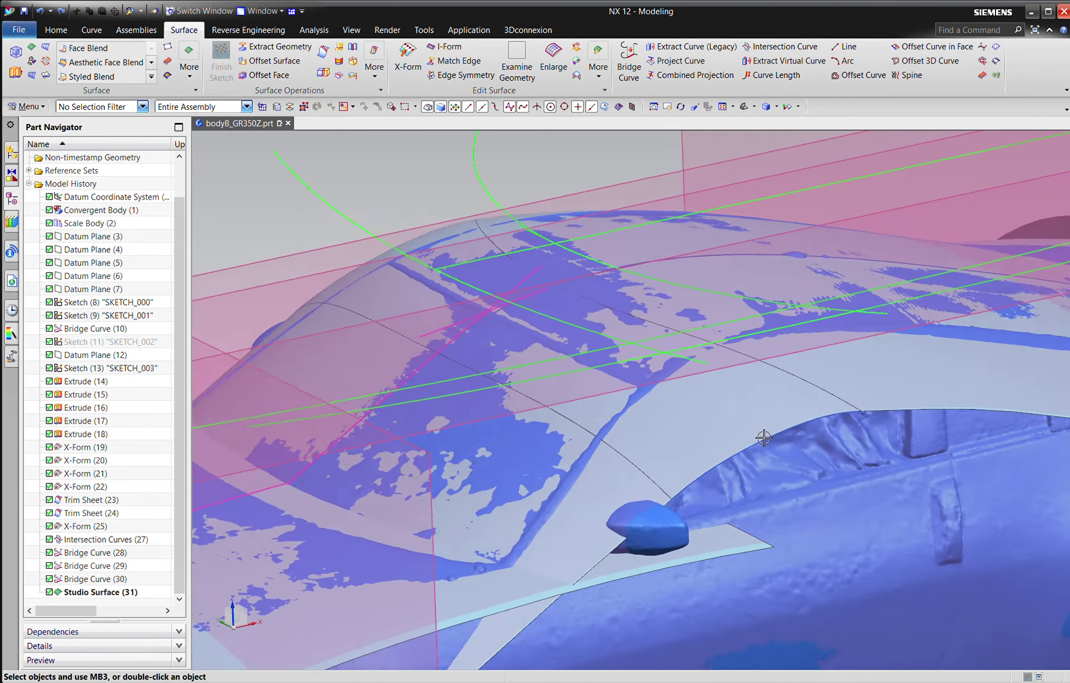
Step: Hide the layers holding the hood, windshield, roof and side surfaces, including Studio Surface (31), keeping the rear surfaces displayed
middle_drag(764, 438, 817, 509)
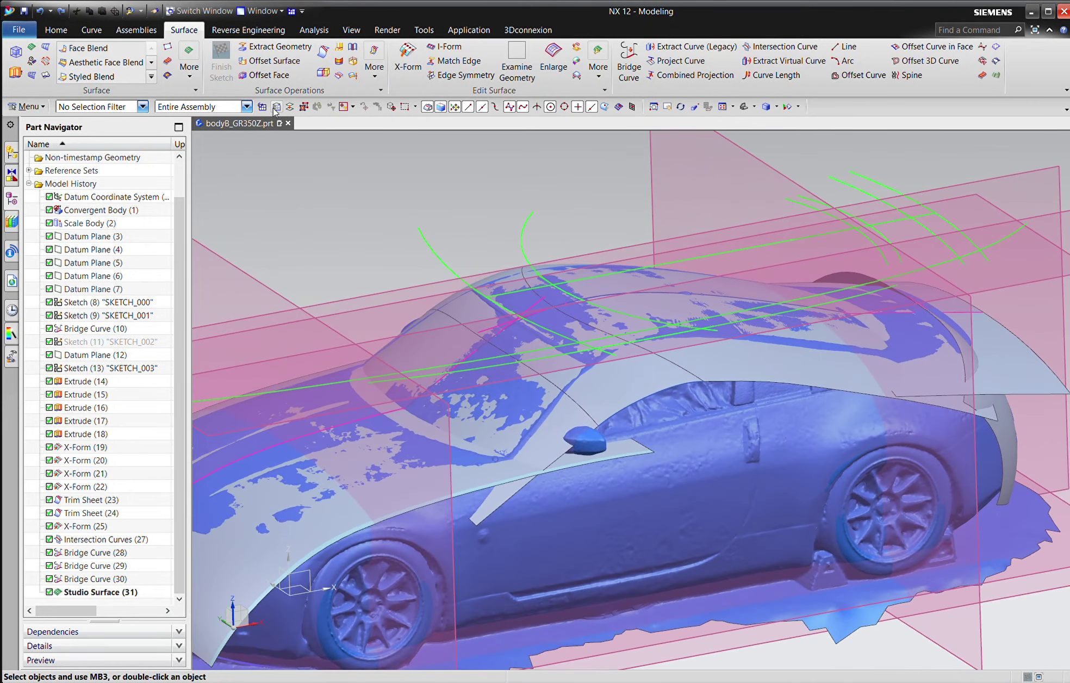
click(276, 107)
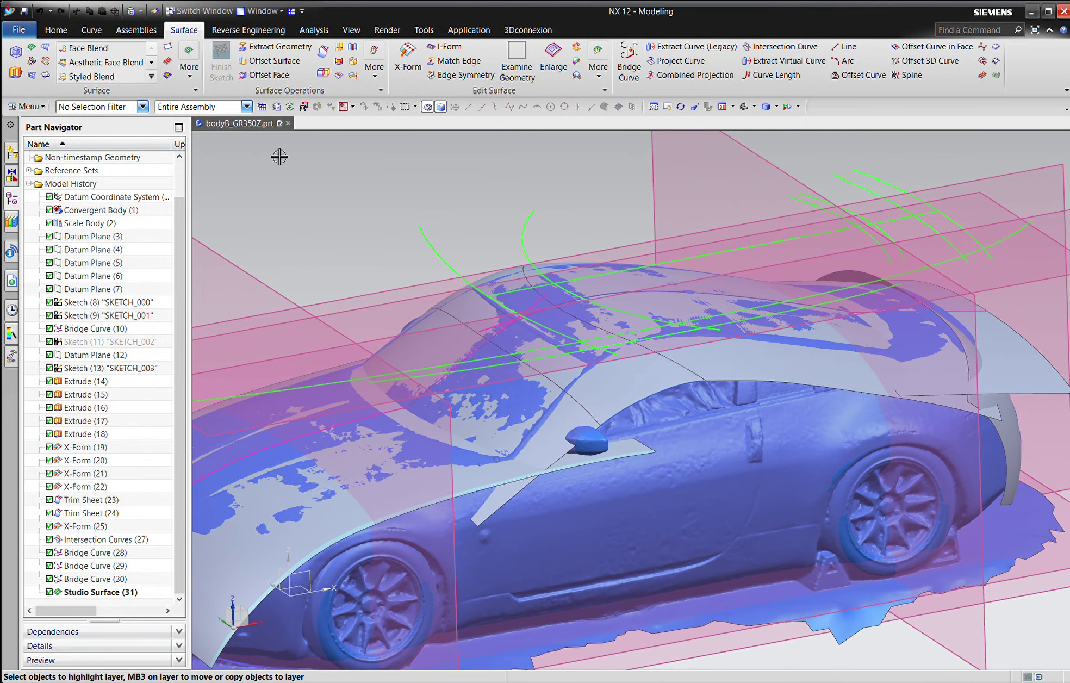
click(45, 202)
click(45, 203)
click(45, 202)
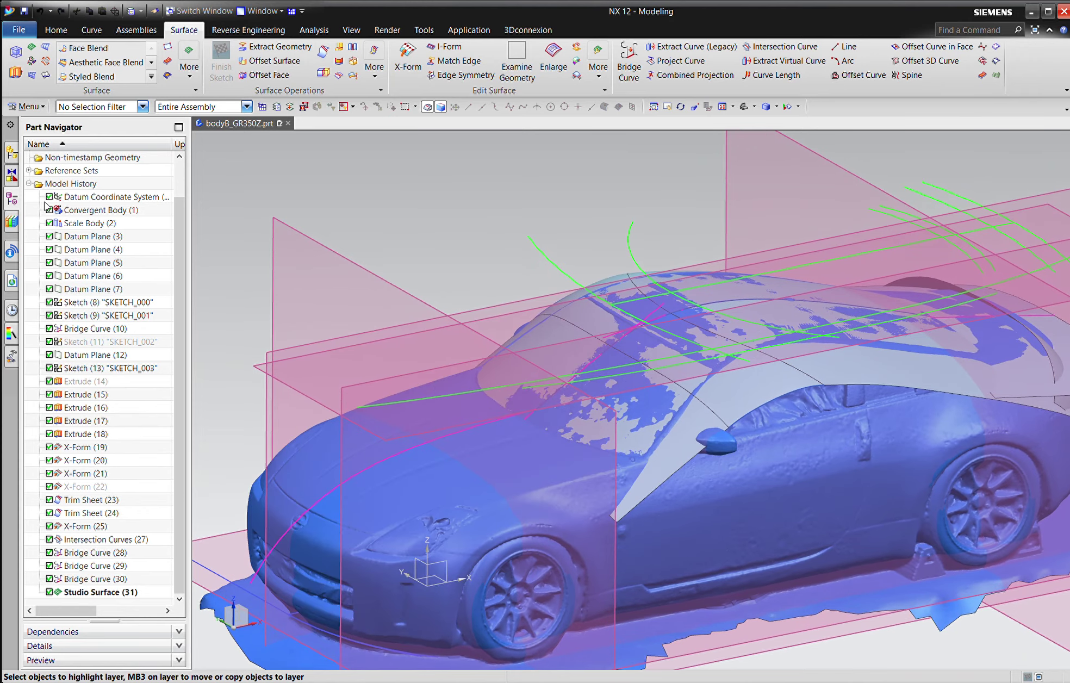
click(43, 187)
click(46, 173)
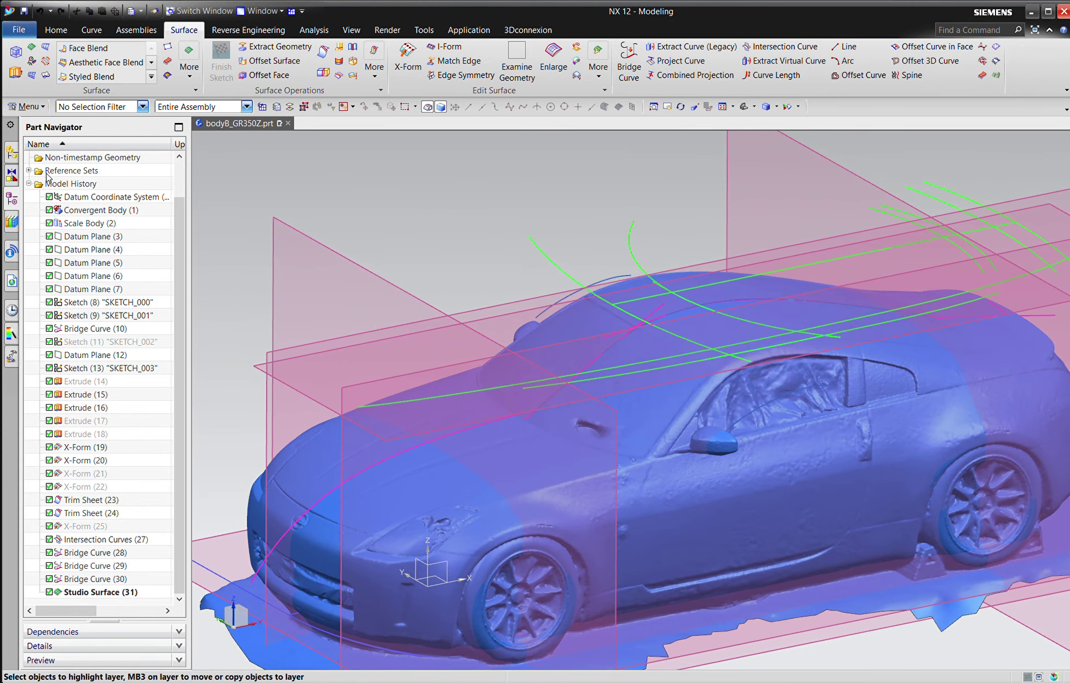
click(42, 186)
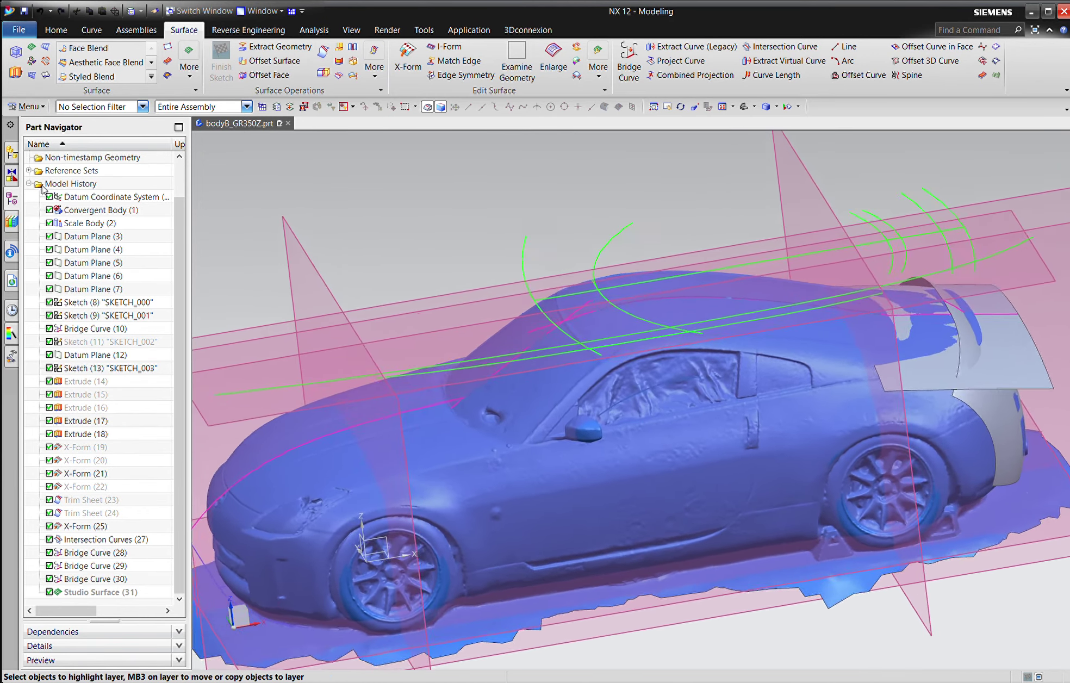
middle_click(43, 190)
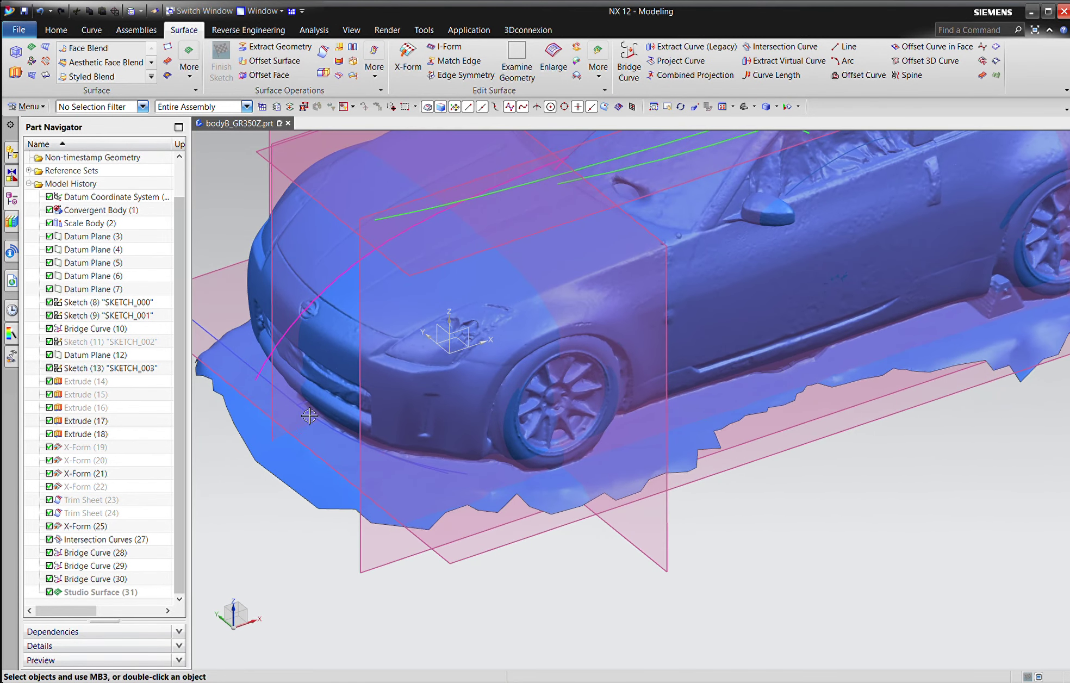
Step: Extrude Bridge Curve (10) and its adjoining corner arc at the front bumper upward from 0 to 36
click(310, 420)
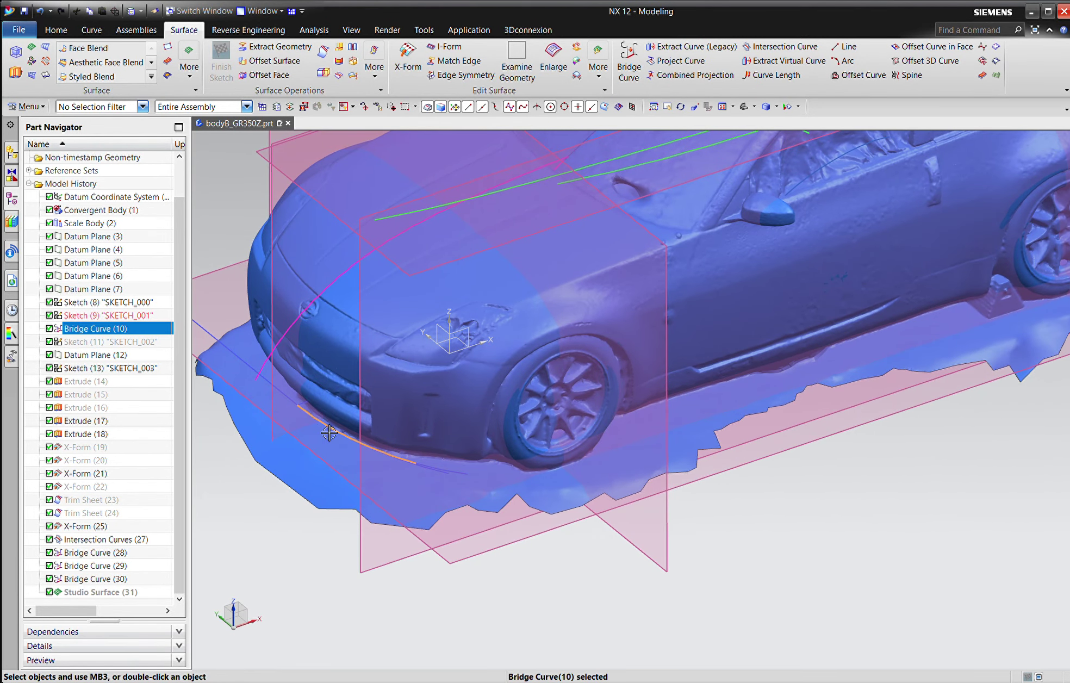
key(Escape)
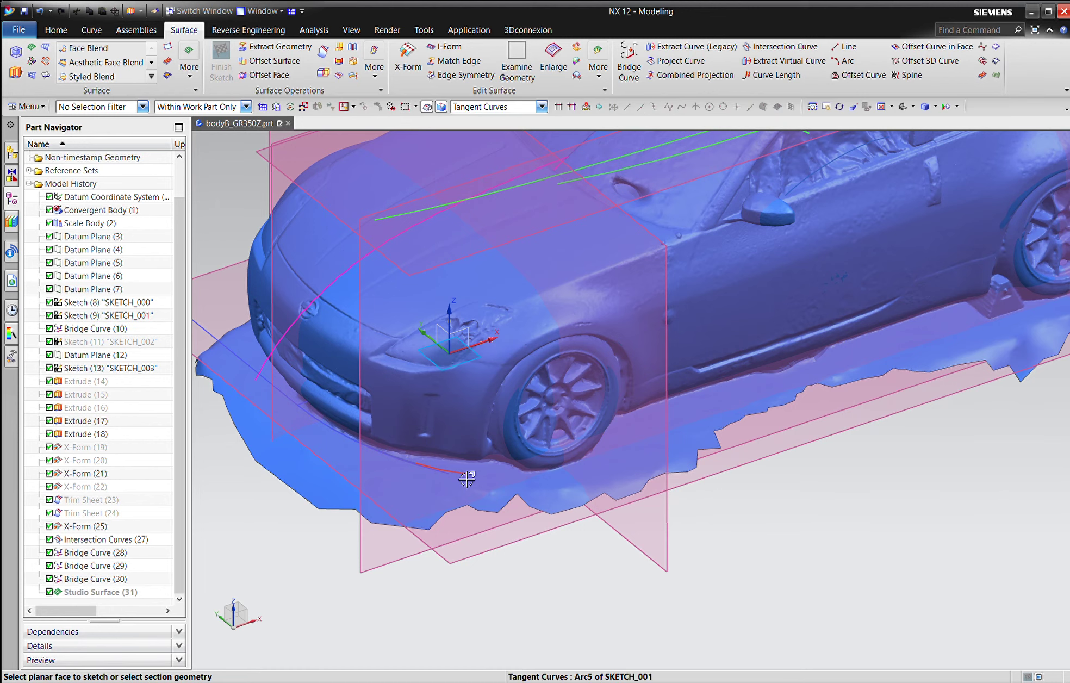
click(400, 462)
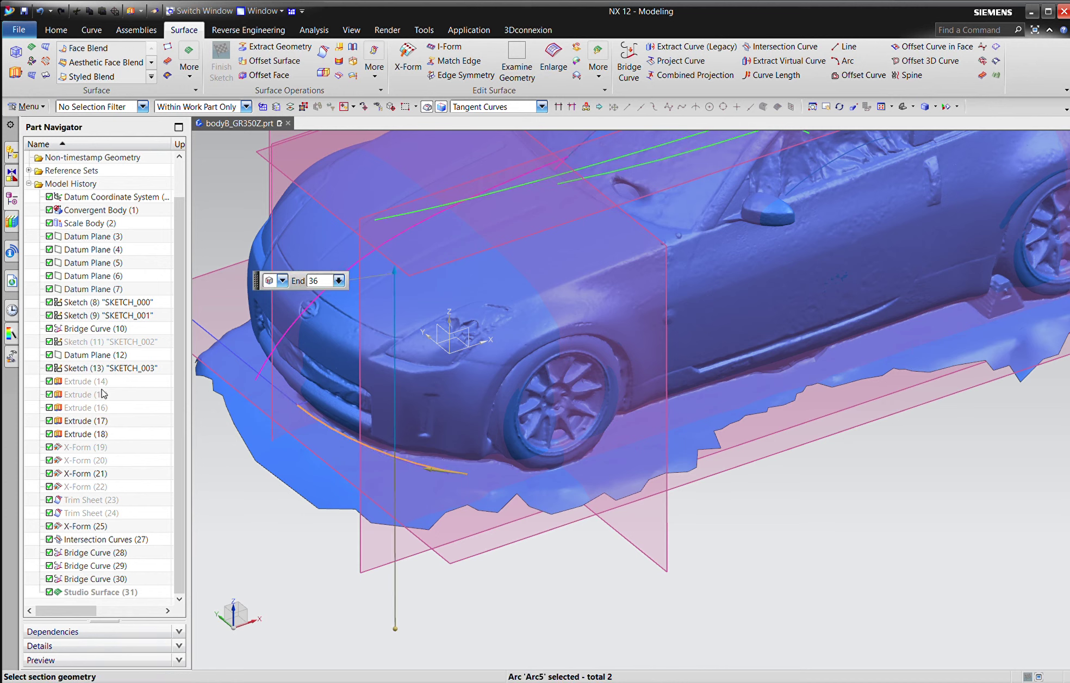
drag(158, 139, 98, 141)
text(0)
key(Return)
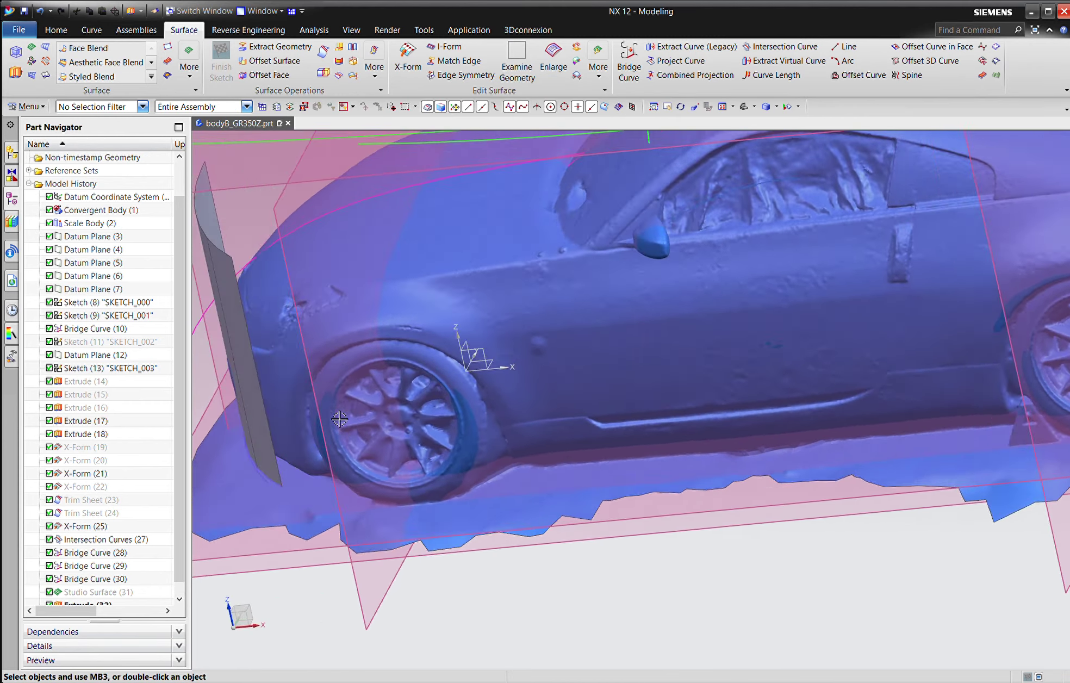
Step: Mirror the small bumper corner arc in SKETCH_001 about the car's centre line, and finish the sketch
middle_drag(340, 419, 574, 459)
double_click(525, 445)
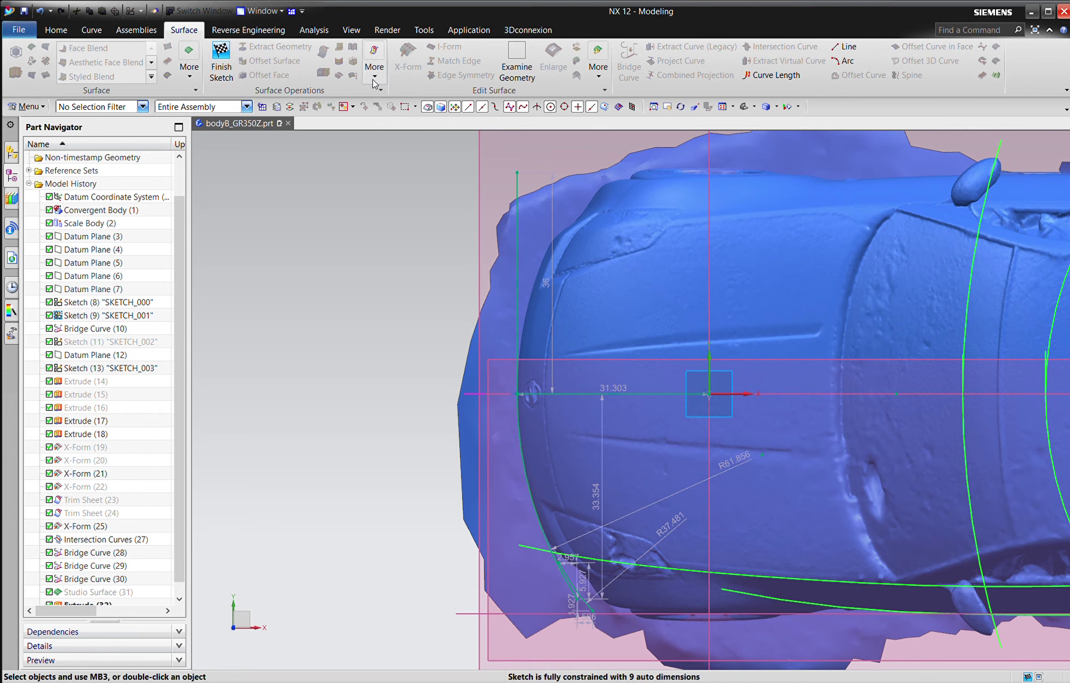
click(90, 31)
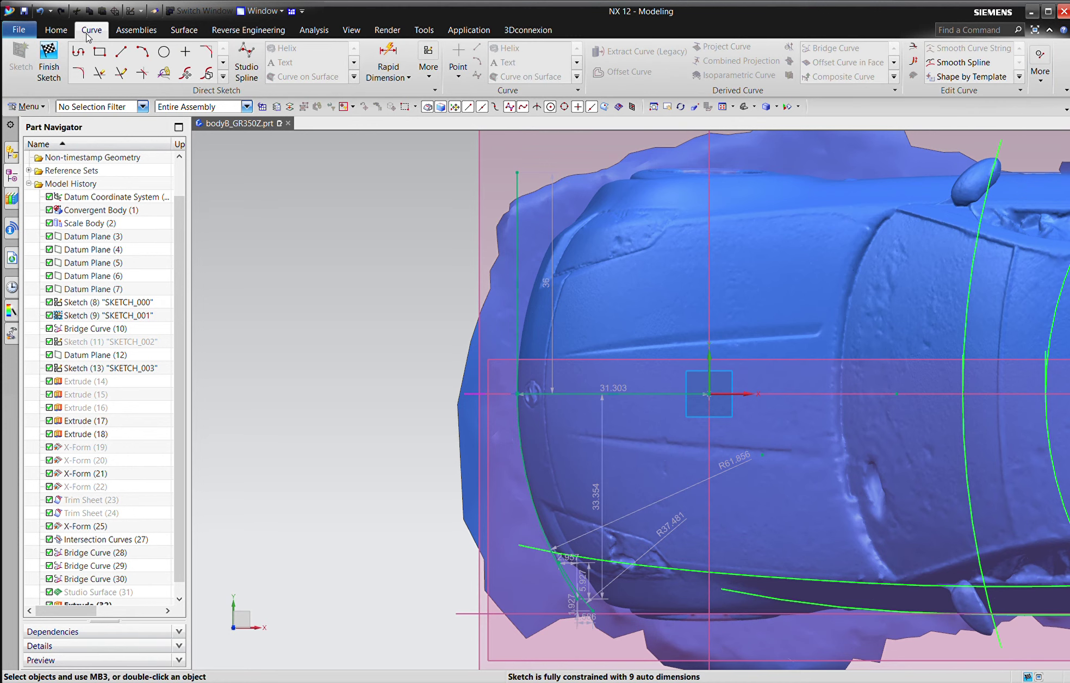
click(223, 65)
click(223, 65)
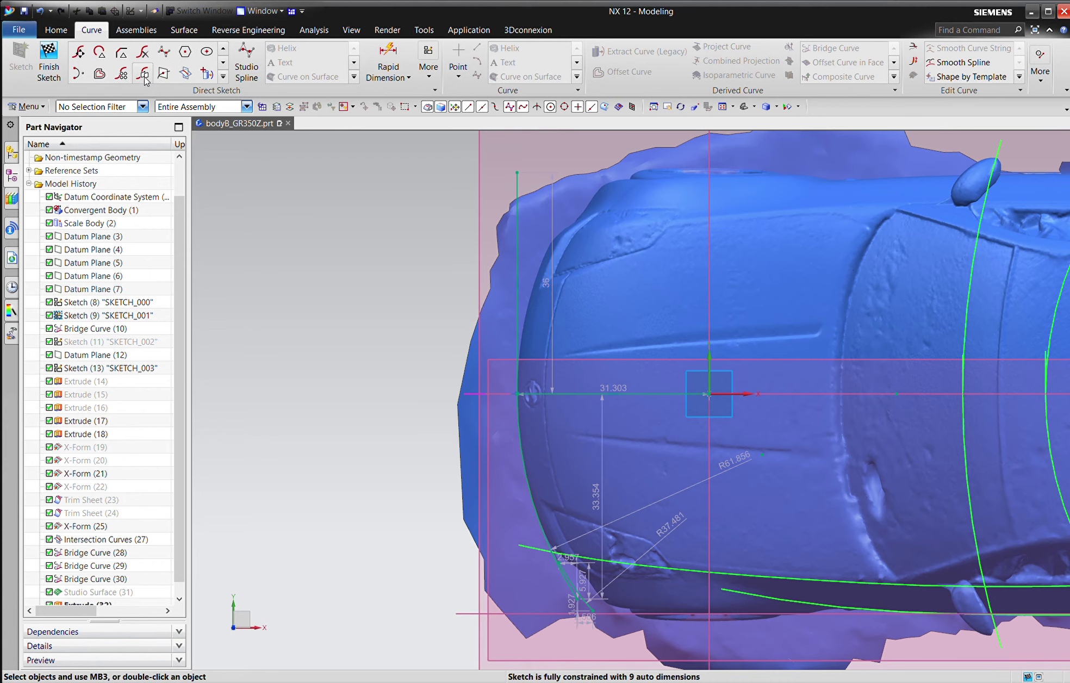
click(144, 76)
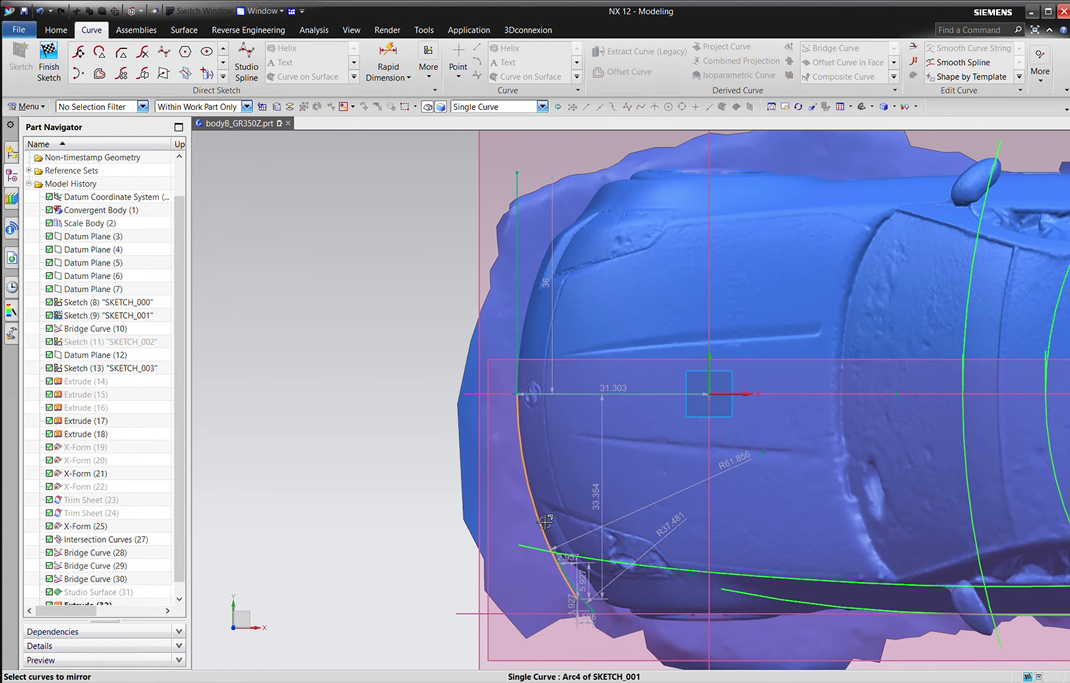
scroll(574, 589, up, 5)
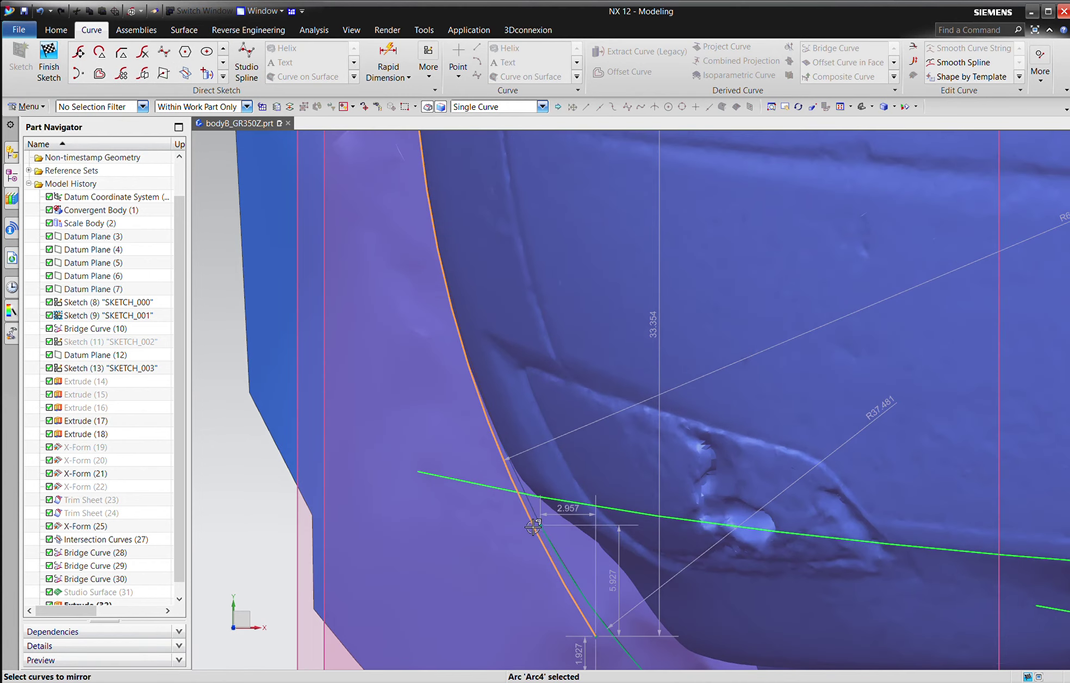
shift+click(542, 547)
scroll(574, 581, down, 5)
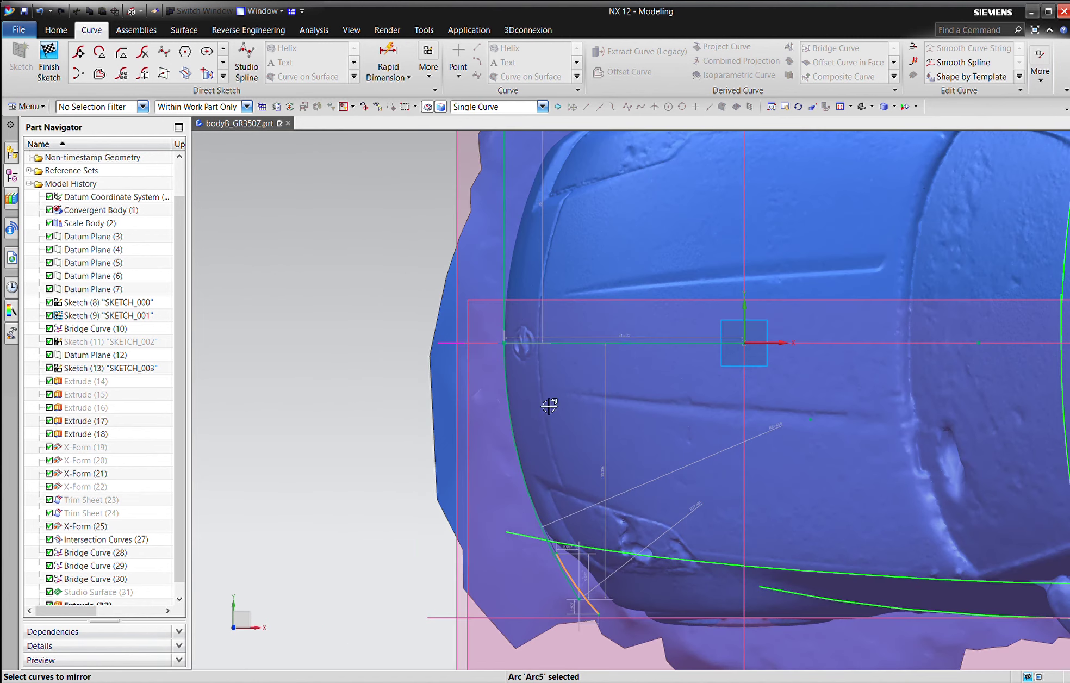
click(579, 352)
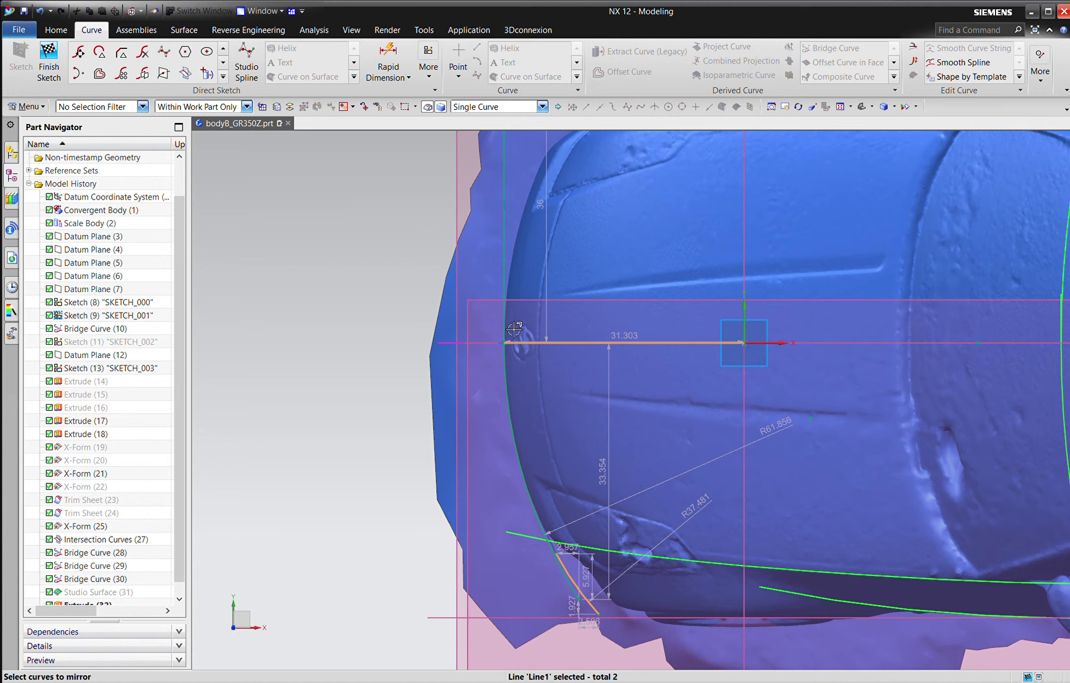
middle_click(400, 229)
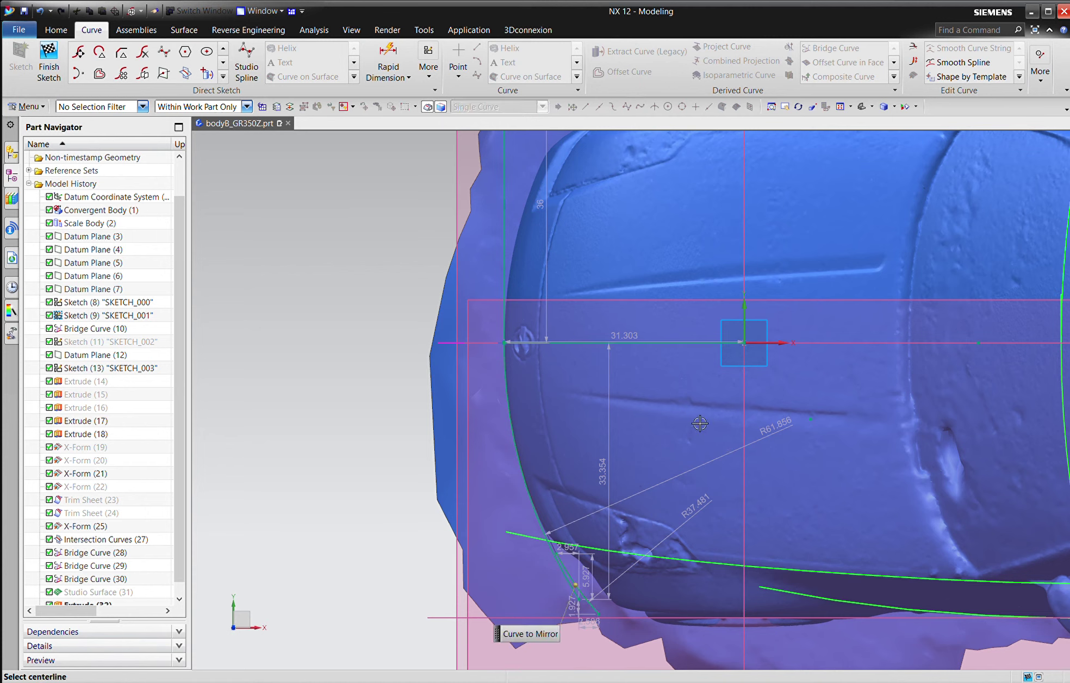
click(512, 341)
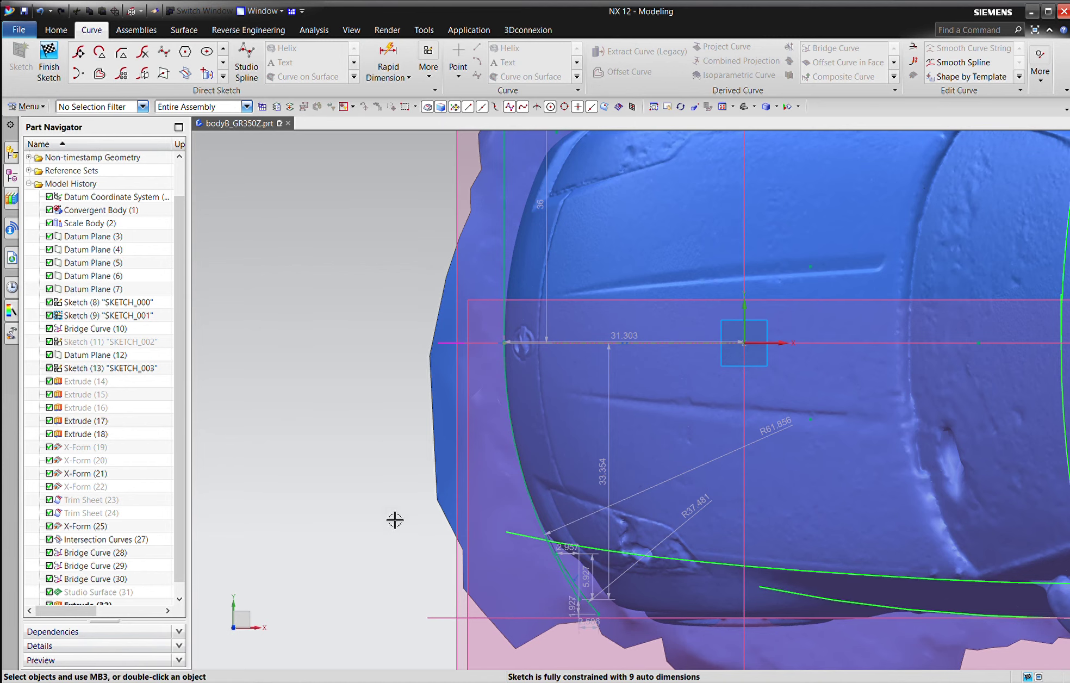
click(39, 57)
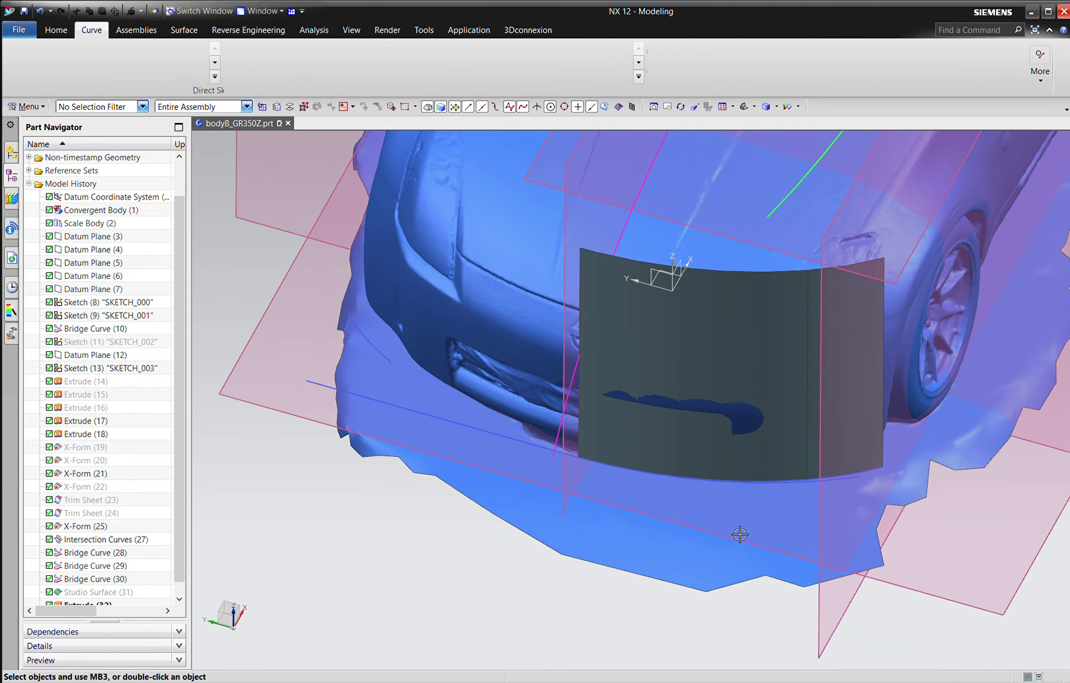
Step: Edit Bridge Curve (10) to use the mirrored corner arc as its start object, so it spans the full front bumper
double_click(747, 499)
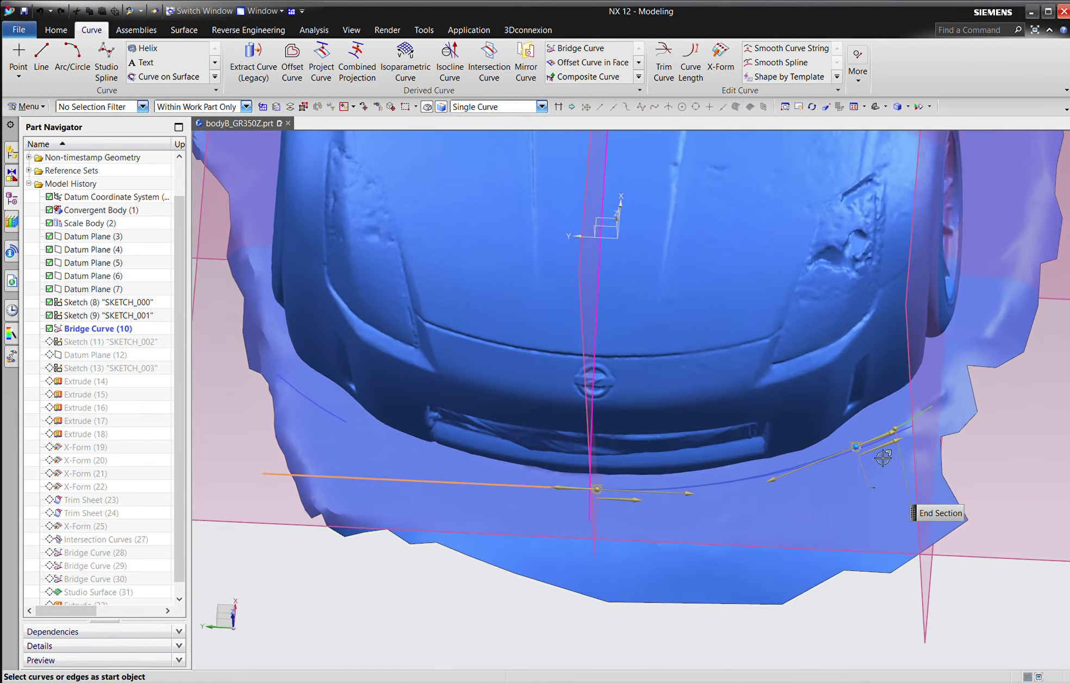
middle_drag(883, 458, 516, 465)
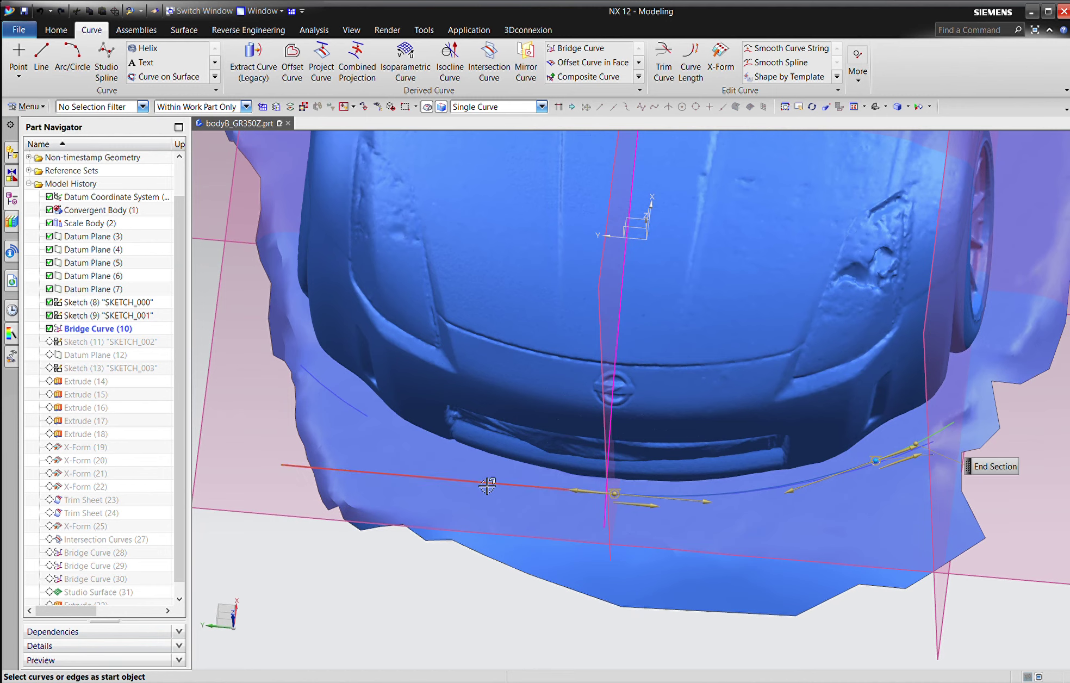
click(351, 411)
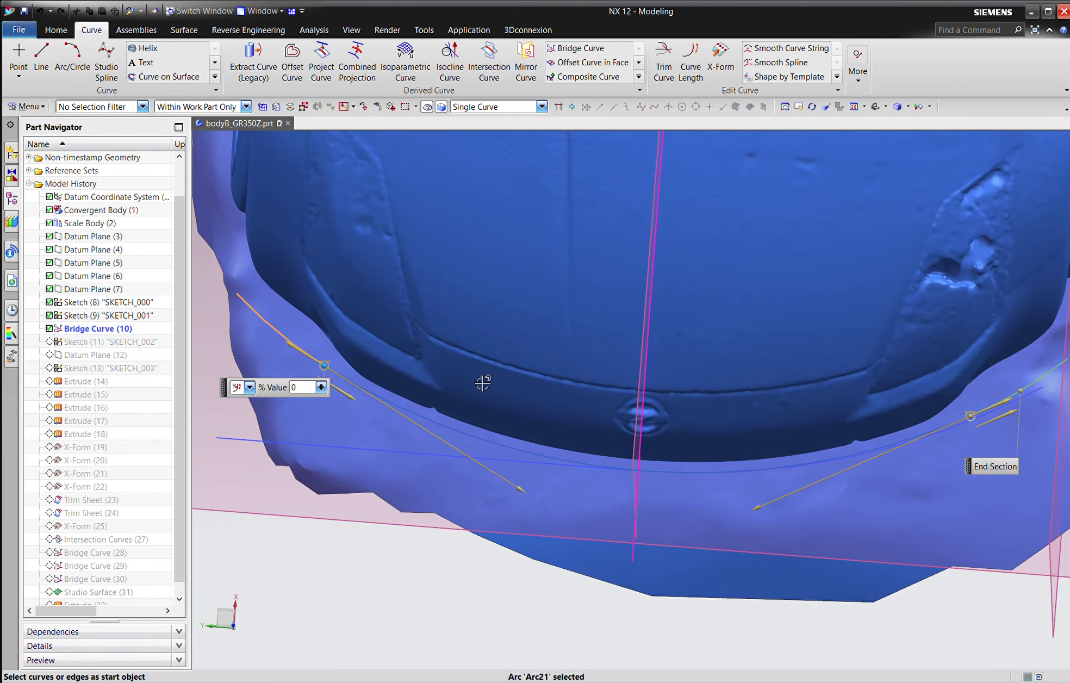
middle_click(482, 384)
middle_click(482, 384)
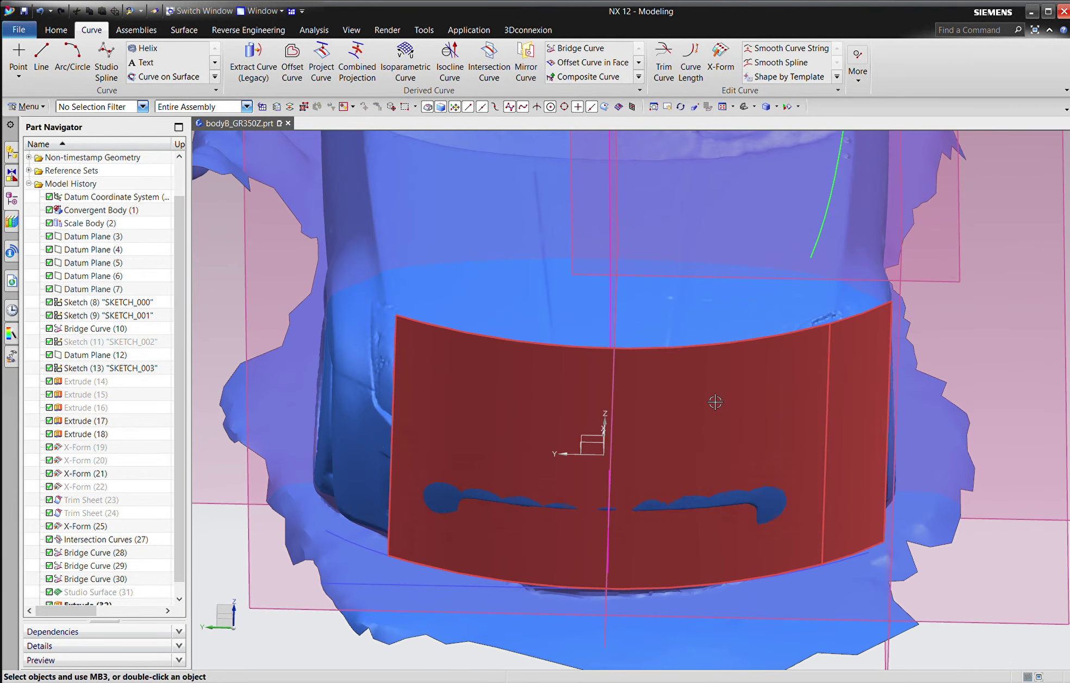
Step: Remove the corner arc from the front bumper extrude's section, keeping only the bridge curve
double_click(712, 401)
shift+click(871, 549)
middle_click(720, 406)
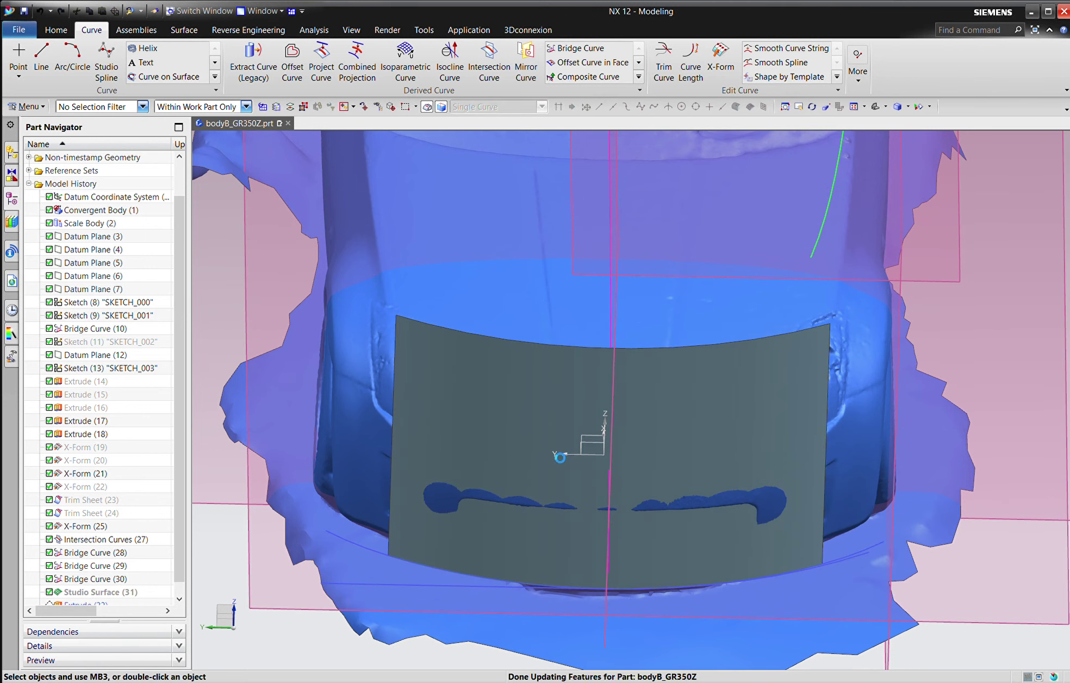
middle_drag(512, 471, 447, 395)
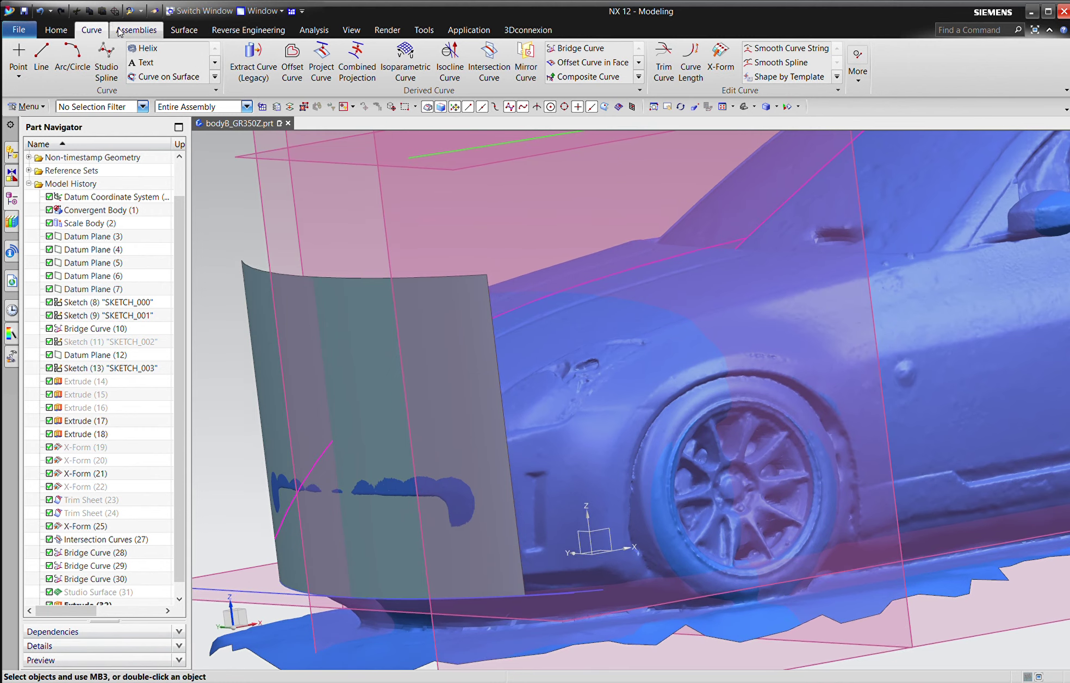
Step: Apply X-Form to the front bumper sheet with vertical degree 3, shifting the top pole row rearward and the lower-middle row forward
click(180, 33)
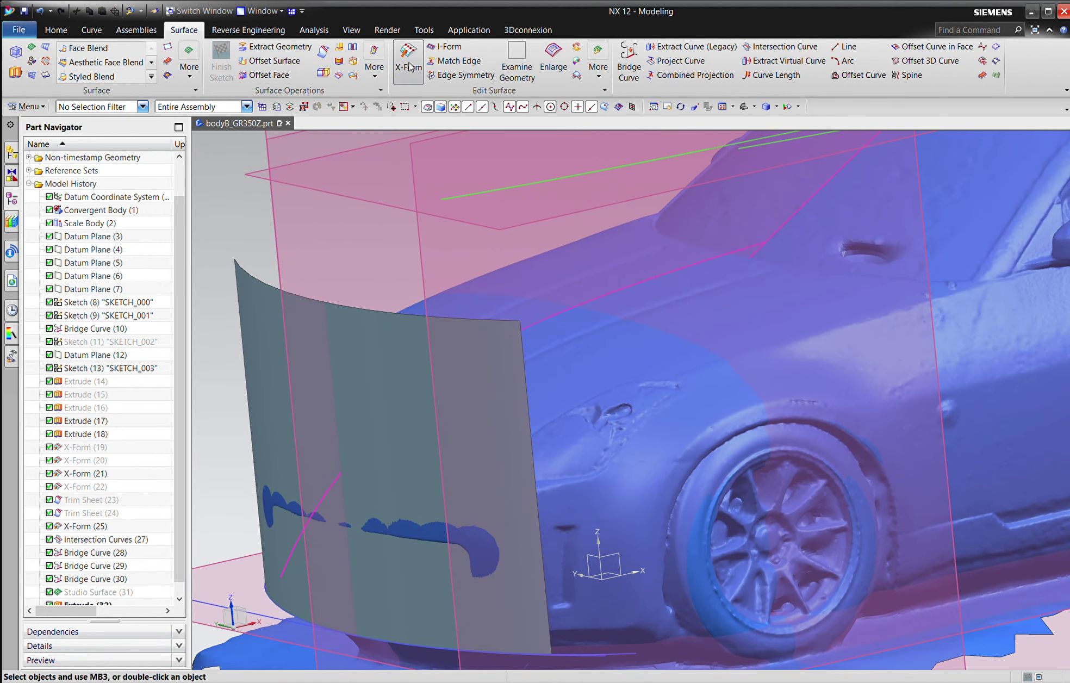
click(417, 70)
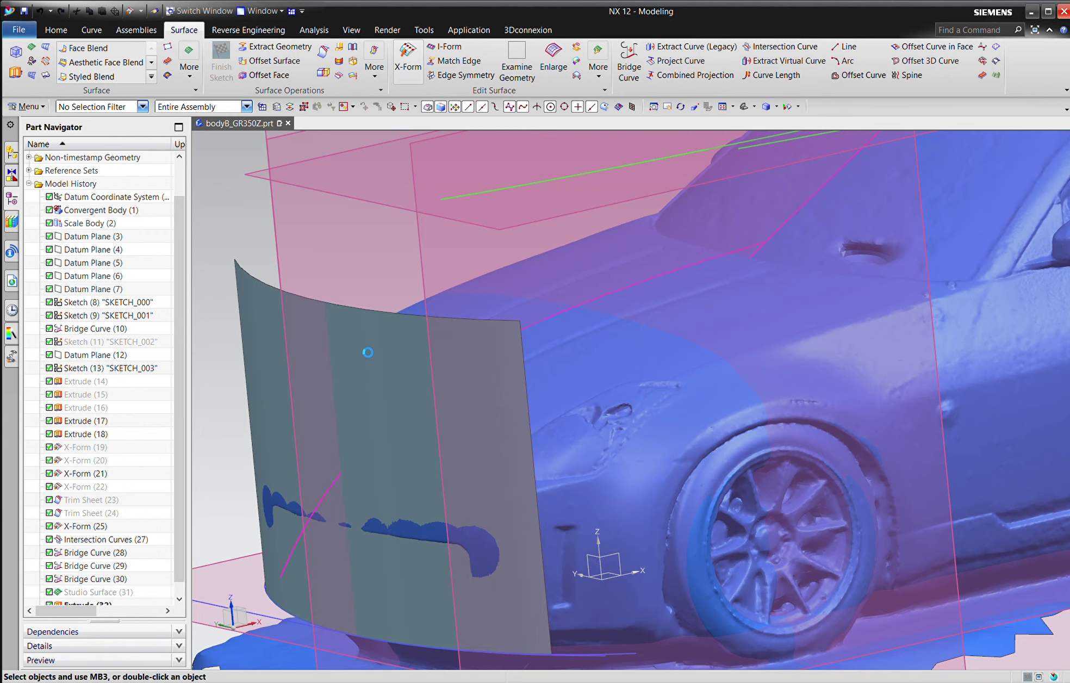
click(372, 371)
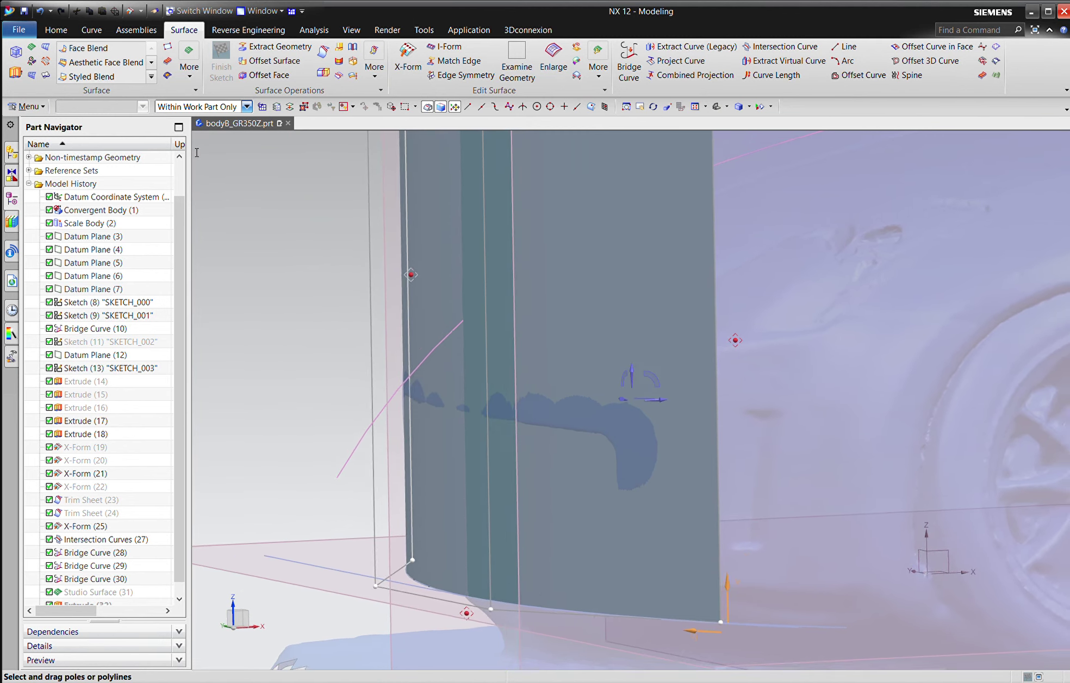
text(3)
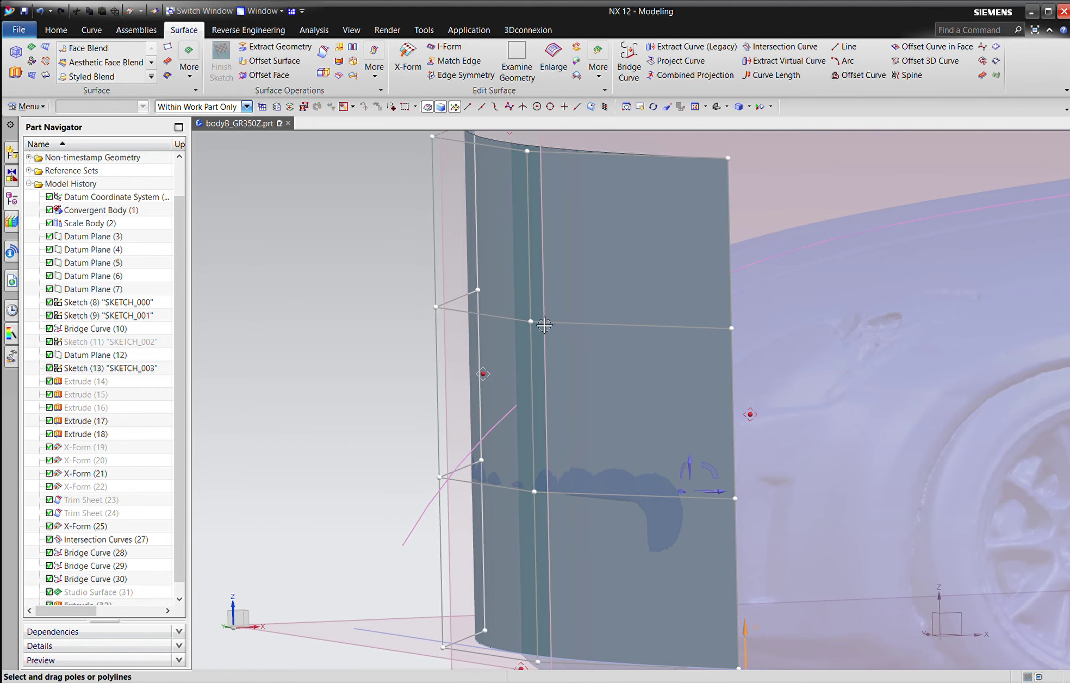
drag(578, 159, 590, 160)
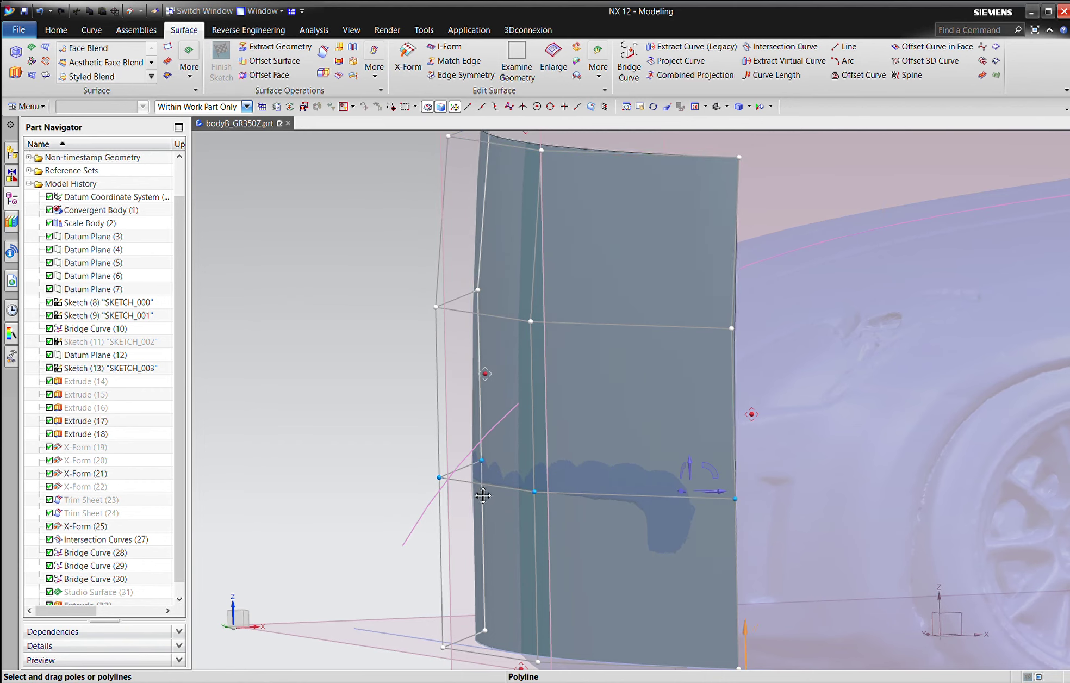
drag(483, 495, 477, 495)
middle_click(459, 445)
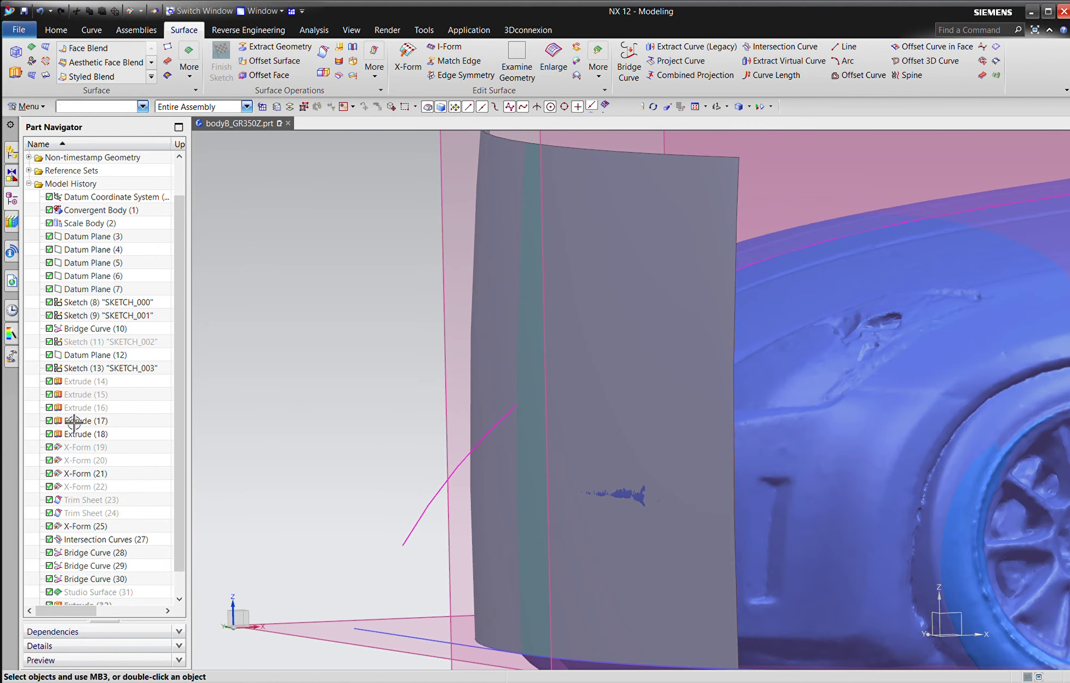
Step: Shorten the front bumper extrude beneath the X-Form to an end distance of 18
click(106, 592)
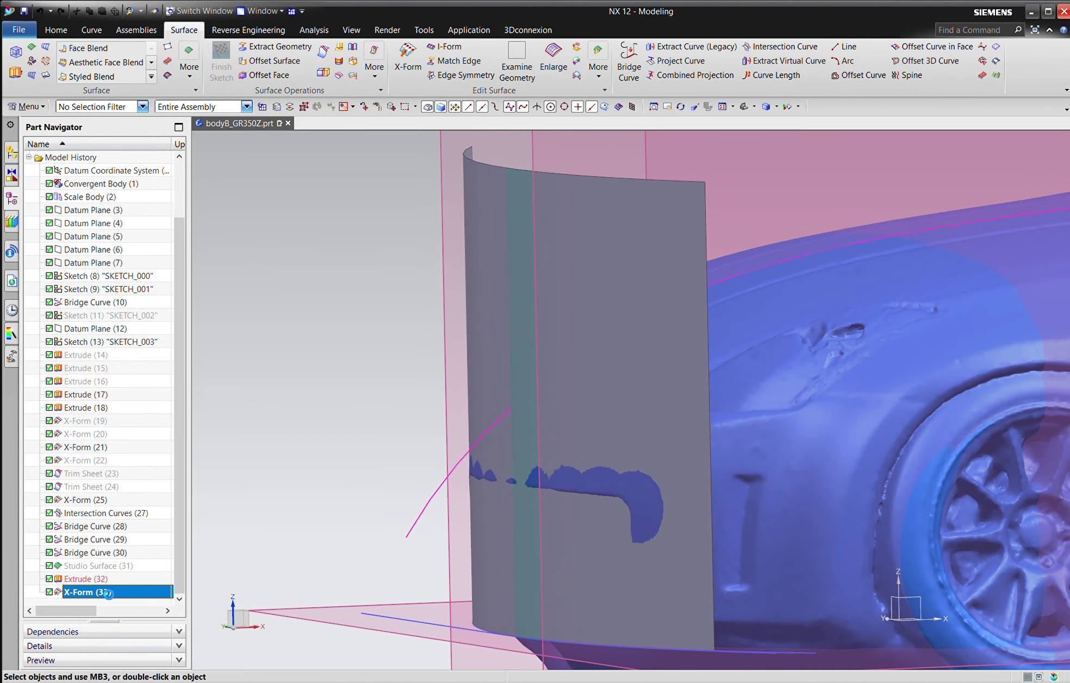
double_click(106, 592)
double_click(86, 578)
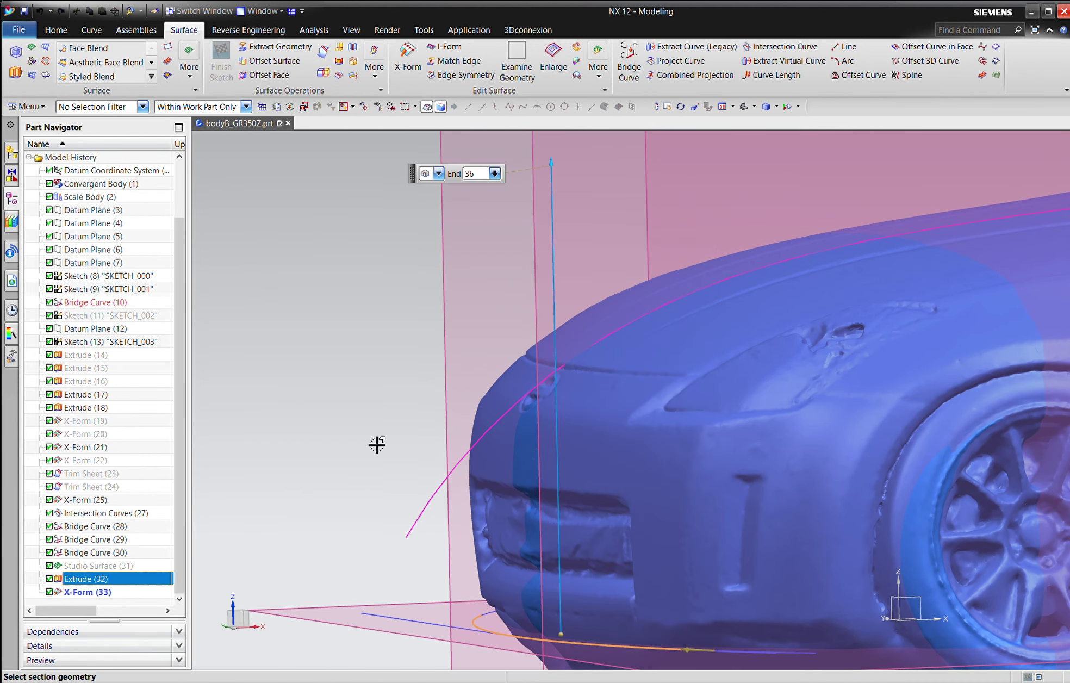
text(16)
key(Return)
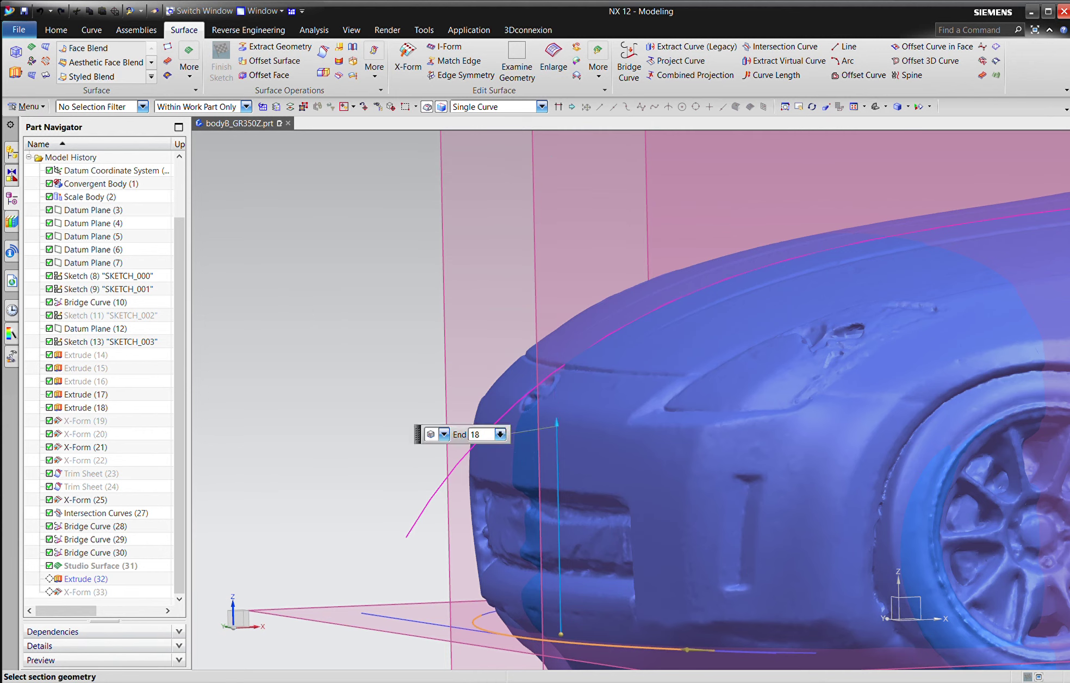
scroll(310, 317, up, 2)
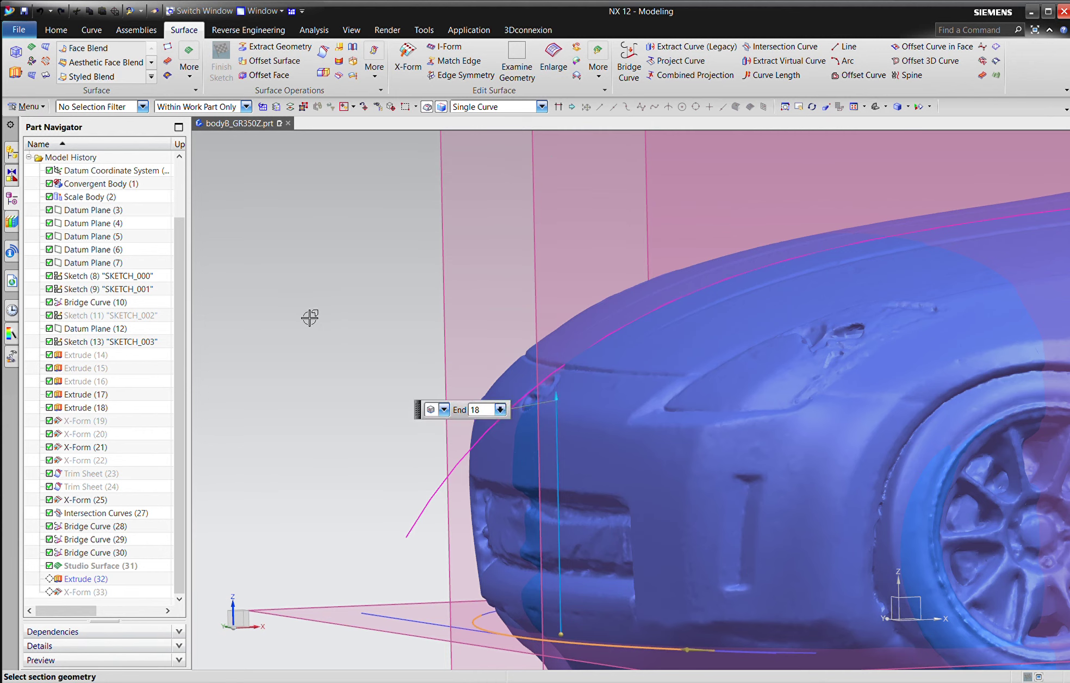
click(159, 389)
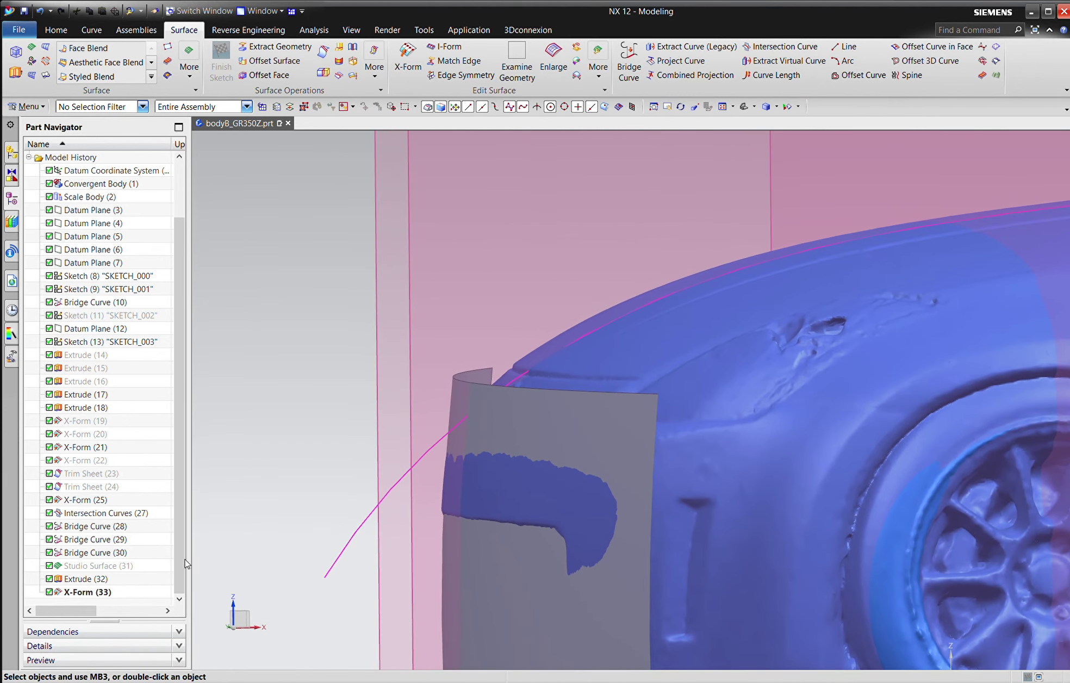
Step: Edit X-Form (33) on the bumper sheet, shifting the upper-middle pole row forward and the lower-middle row slightly rearward
double_click(109, 592)
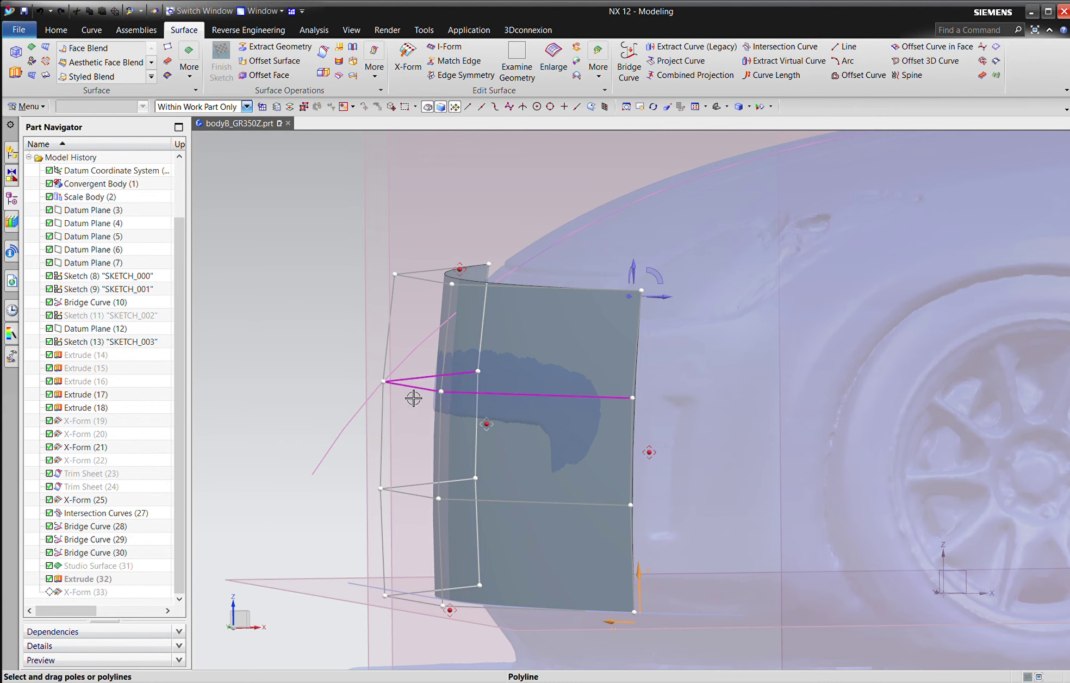
drag(413, 398, 410, 398)
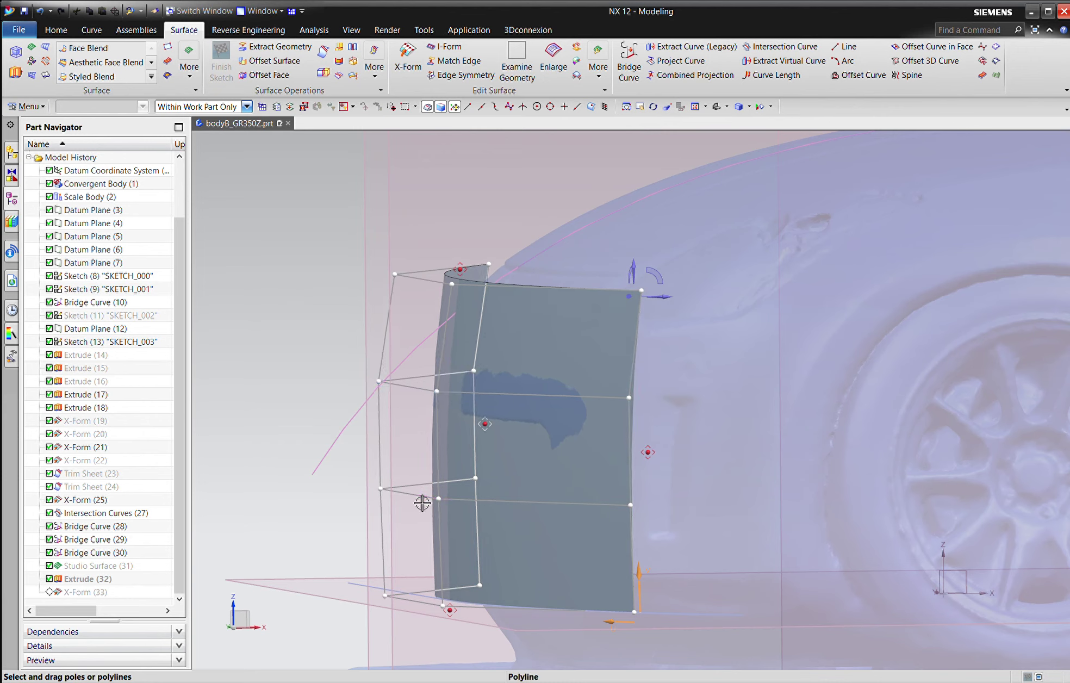
drag(422, 503, 425, 503)
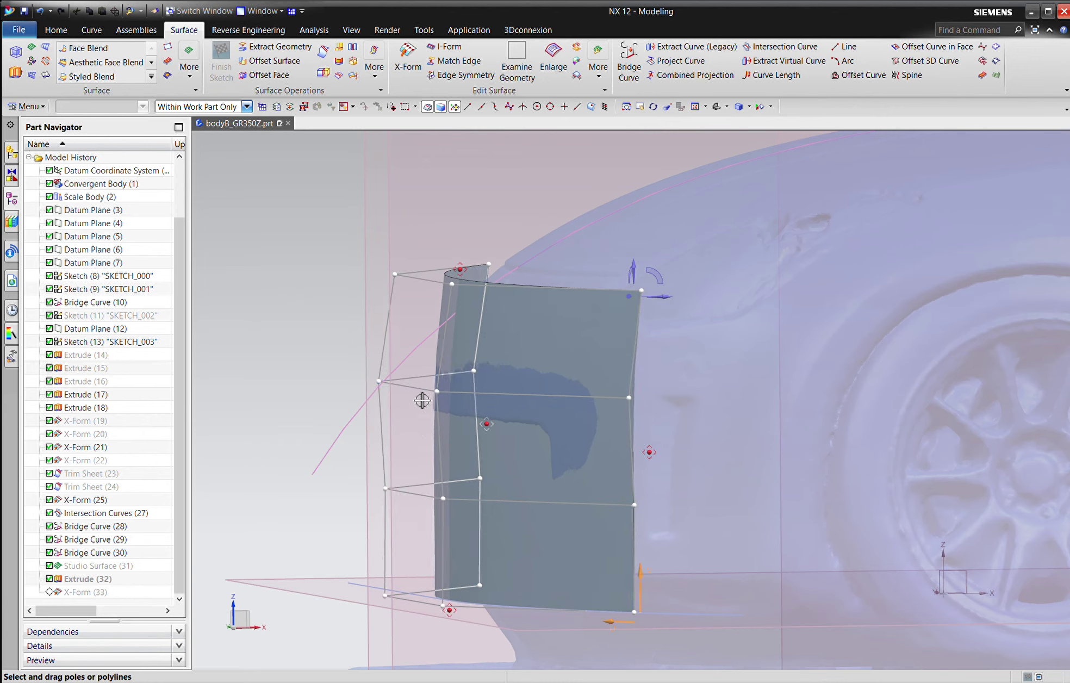
drag(419, 396, 416, 396)
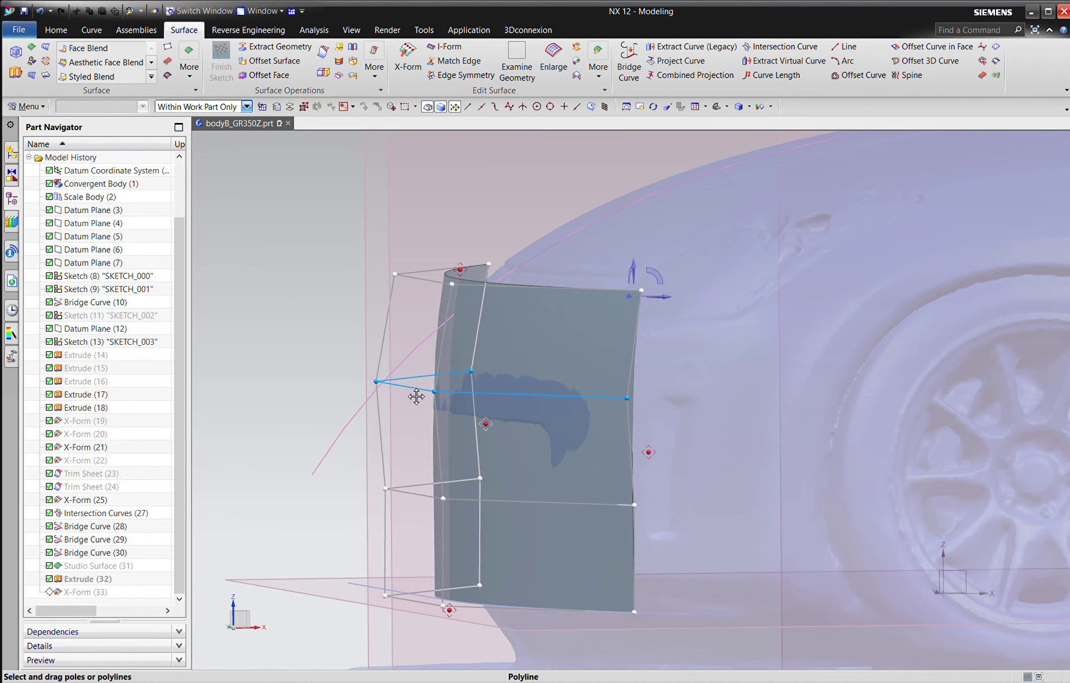
Step: Move the bumper sheet's bottom and top pole rows rearward and its two middle rows forward to follow the scanned bumper's curvature
drag(416, 610, 432, 603)
drag(424, 506, 422, 507)
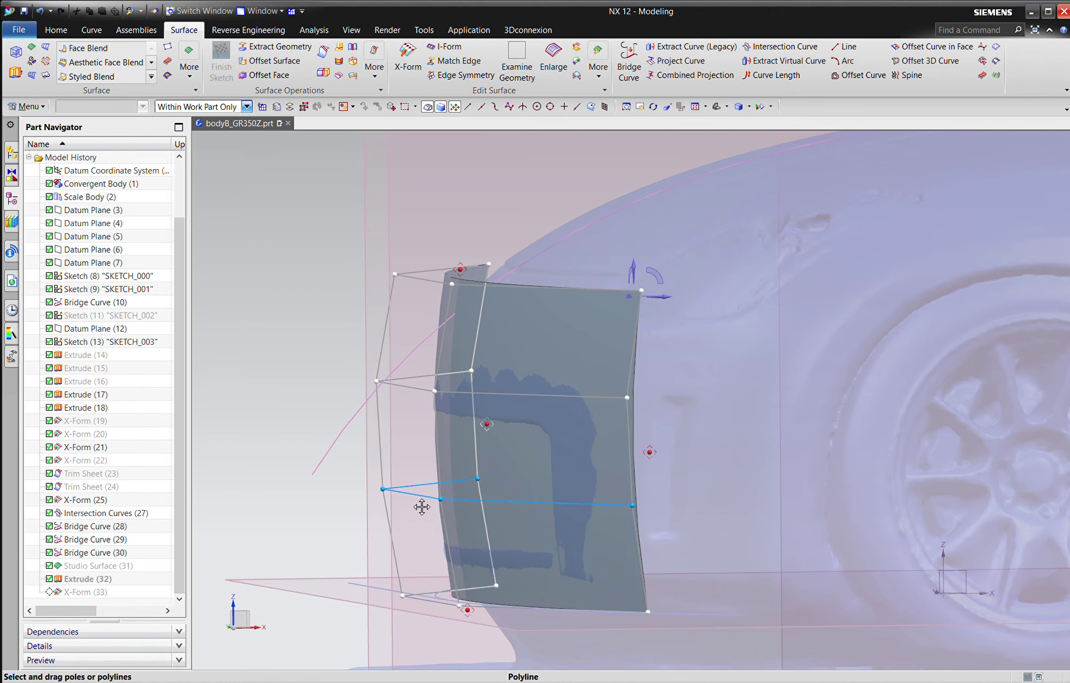
drag(420, 506, 421, 505)
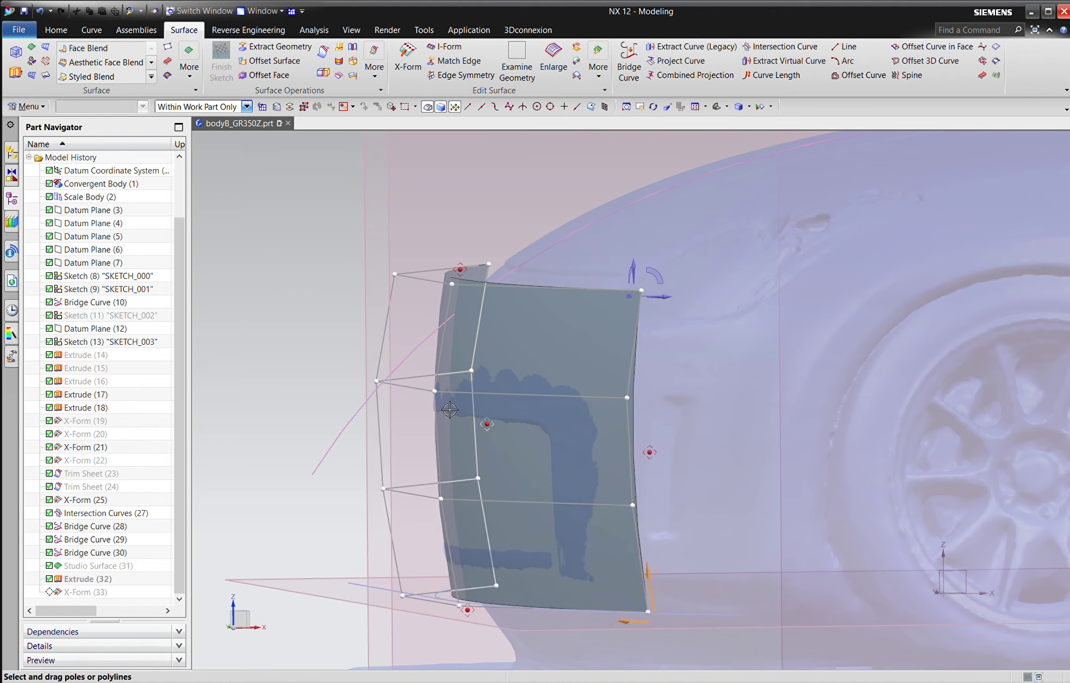
drag(438, 287, 450, 279)
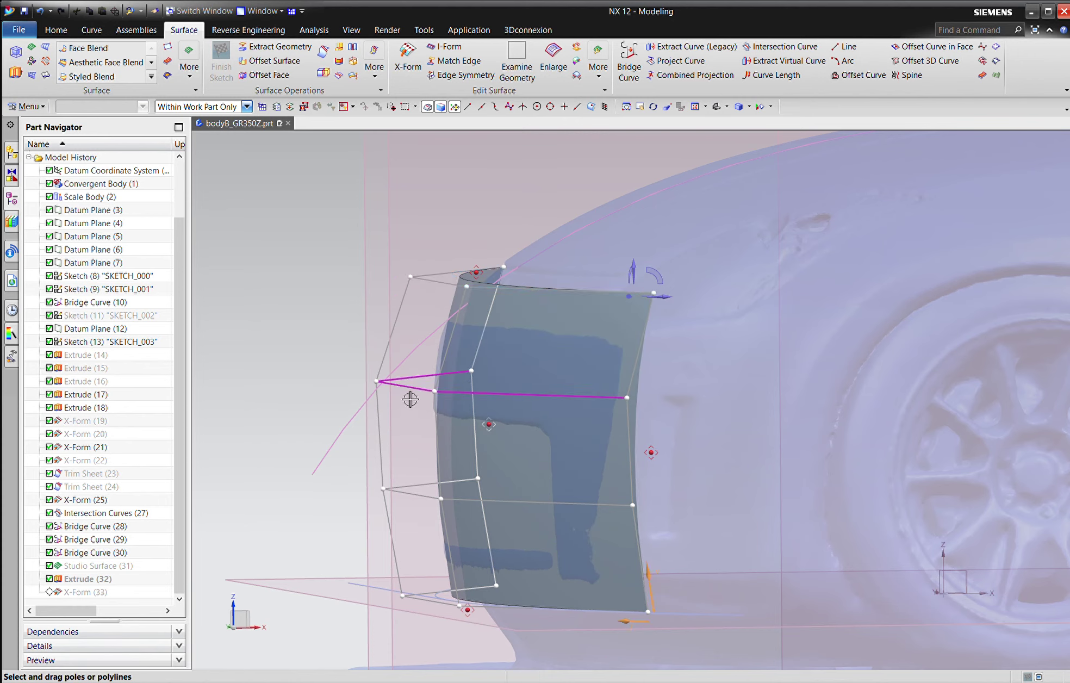
drag(411, 400, 402, 402)
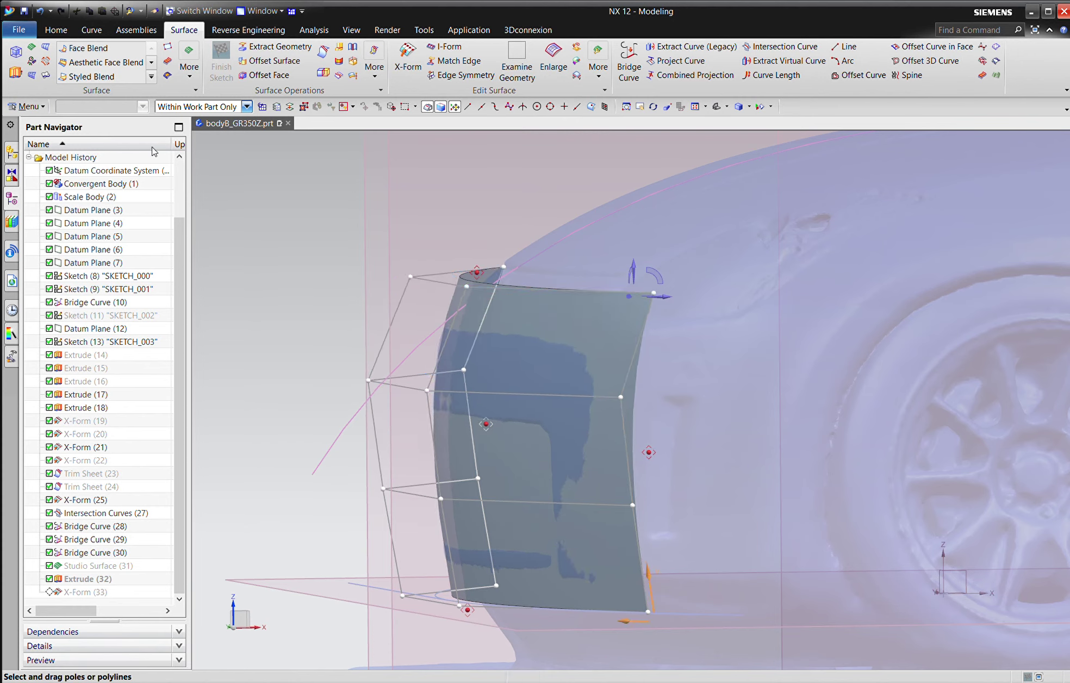
Step: Raise the bumper sheet's vertical degree to give five pole rows, fine-tune the three inner rows against the mesh, and accept the X-Form
click(205, 140)
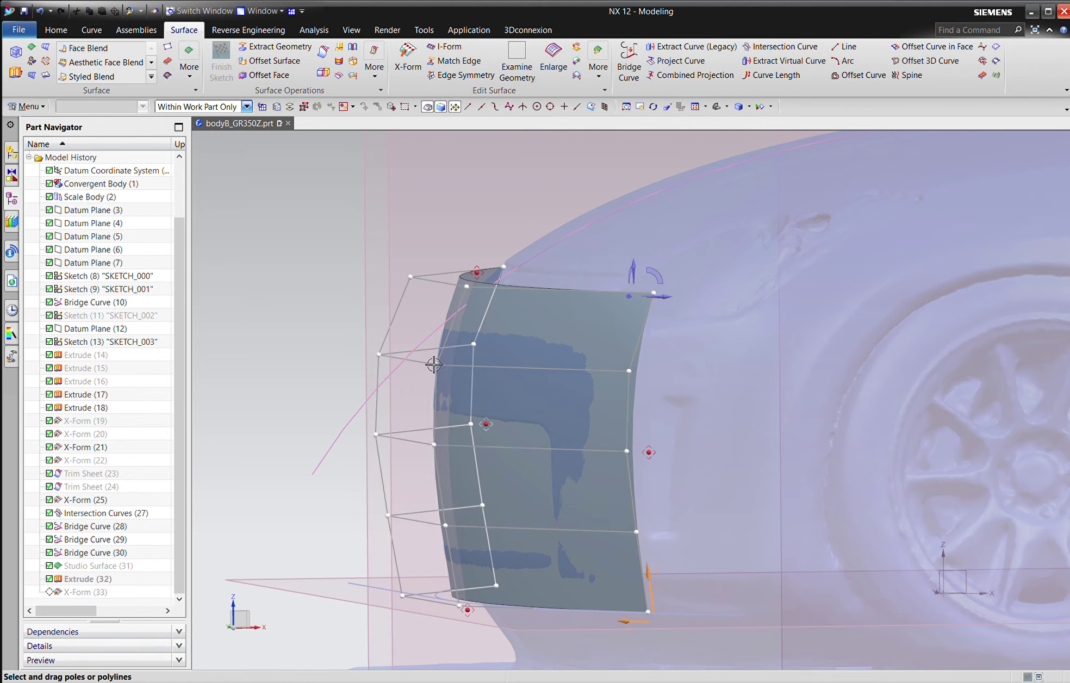
drag(418, 370, 413, 372)
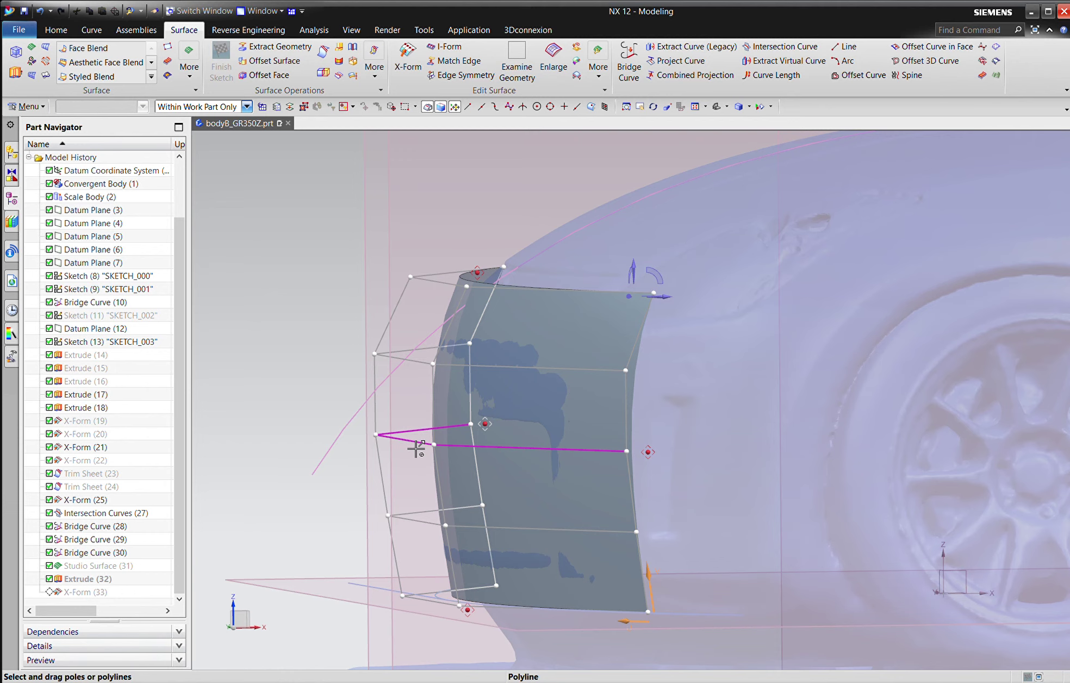
drag(419, 448, 415, 451)
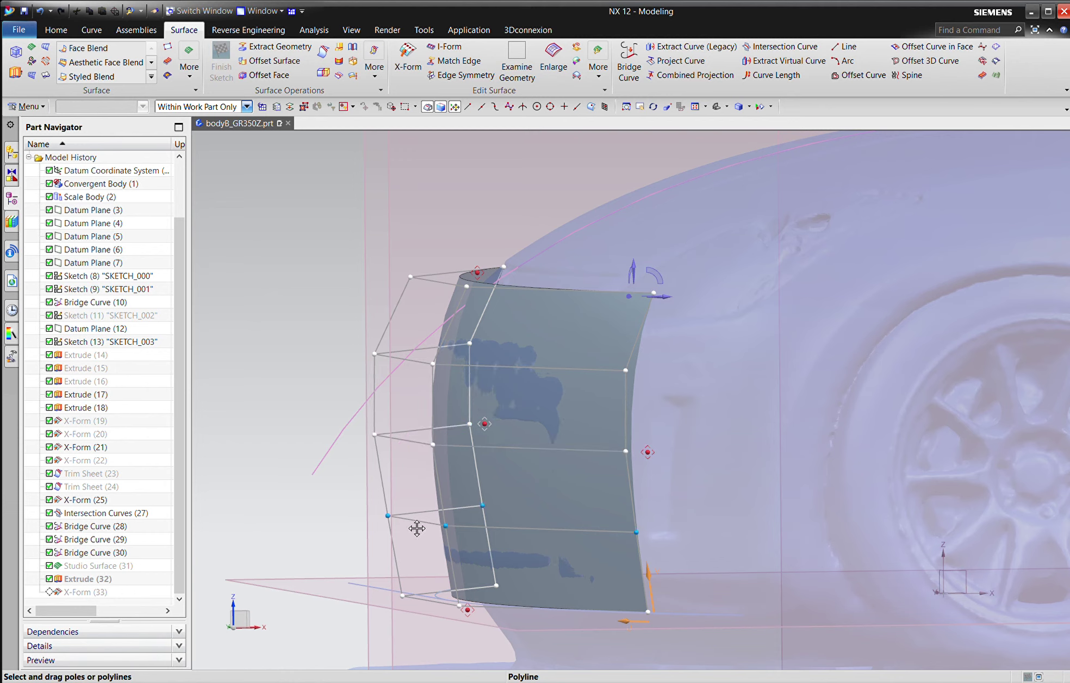
drag(417, 528, 418, 527)
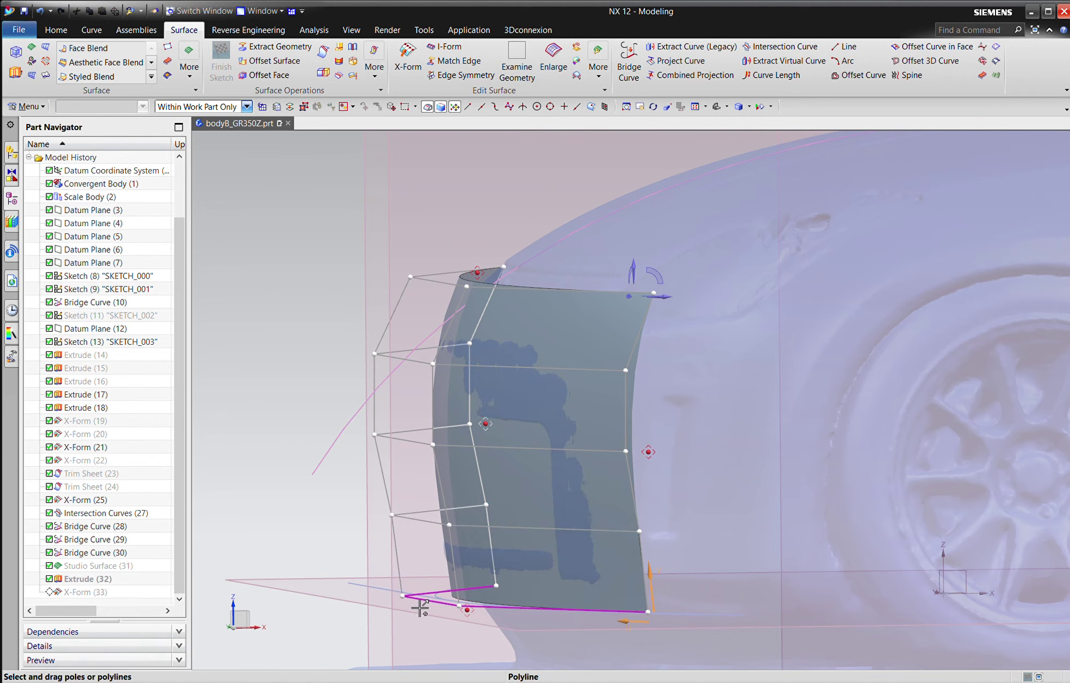
click(158, 478)
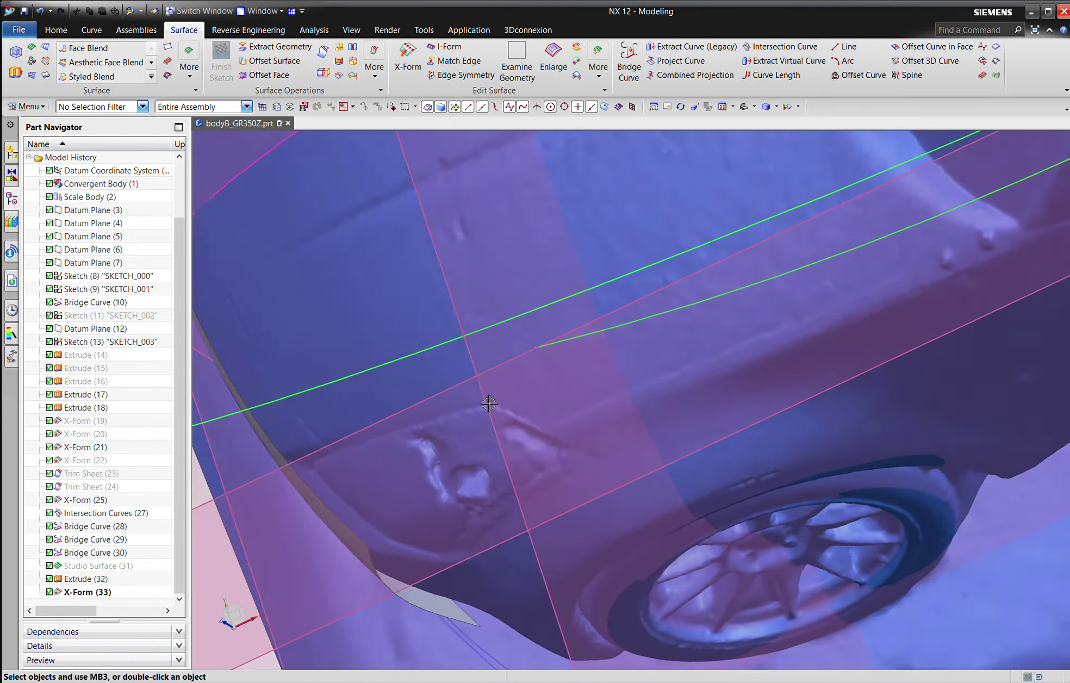
Step: Create a combined projection from the lower side-view arc along the door and the shorter lengthwise spline above the car
middle_drag(489, 403, 411, 551)
middle_drag(746, 373, 607, 419)
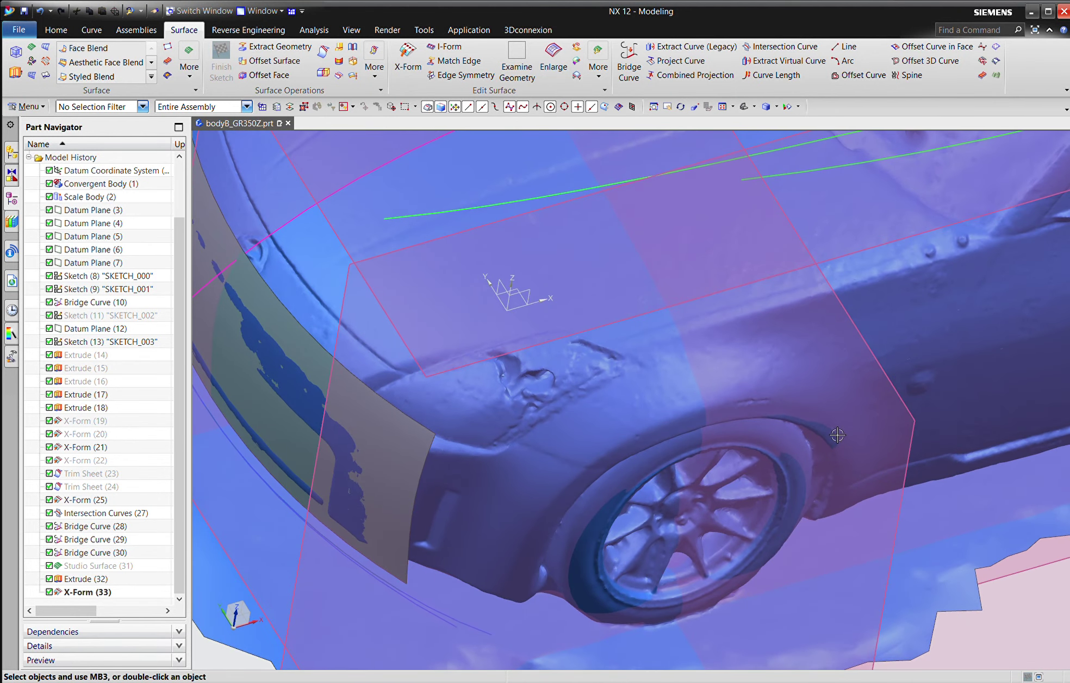
middle_drag(837, 435, 334, 186)
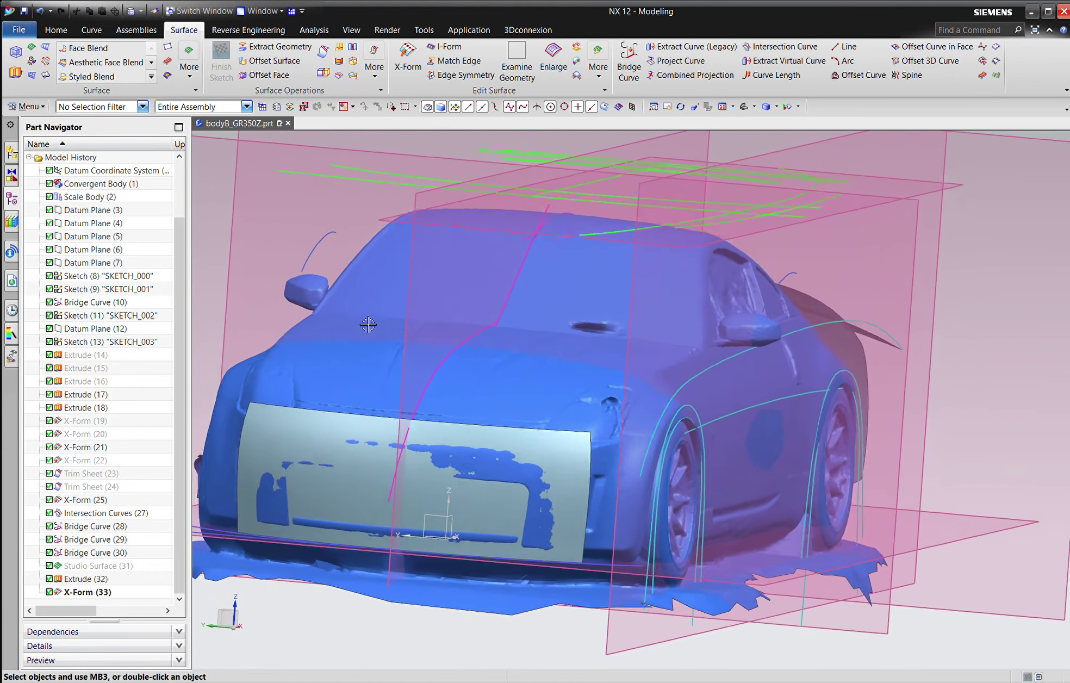
middle_drag(368, 324, 603, 261)
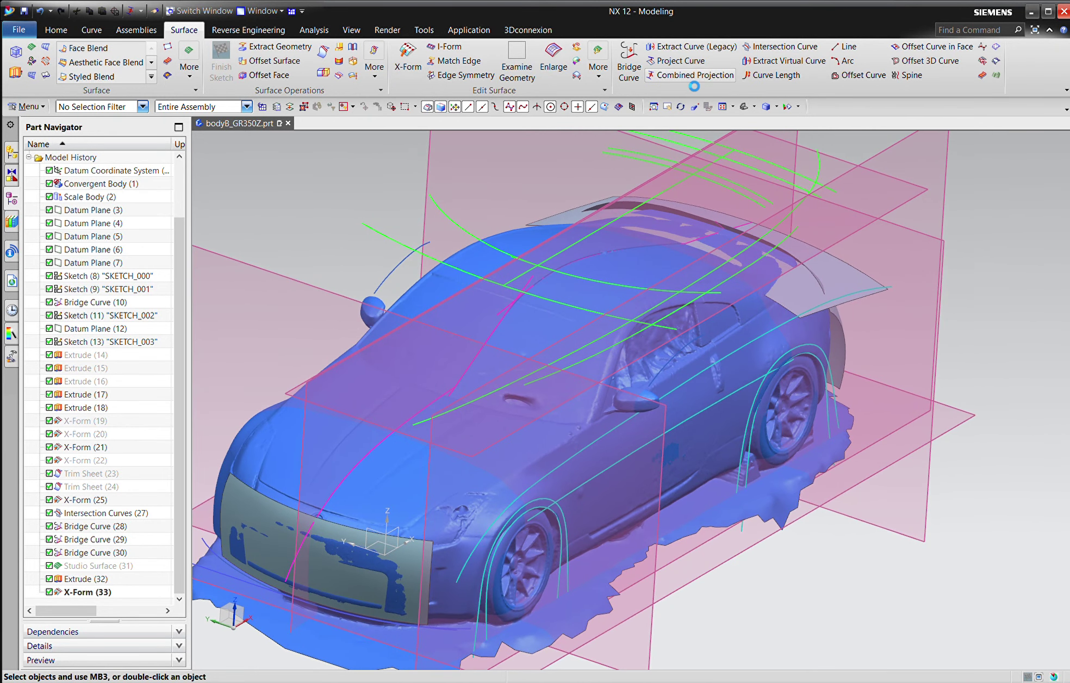
click(686, 427)
middle_drag(686, 427, 732, 348)
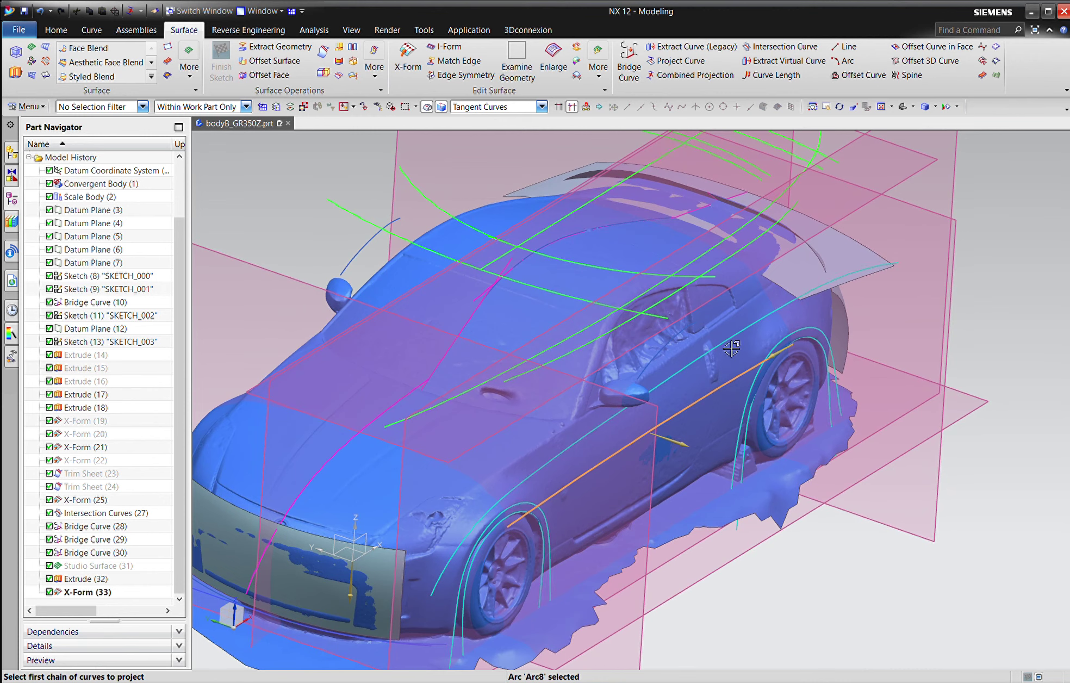
click(626, 330)
scroll(606, 488, down, 5)
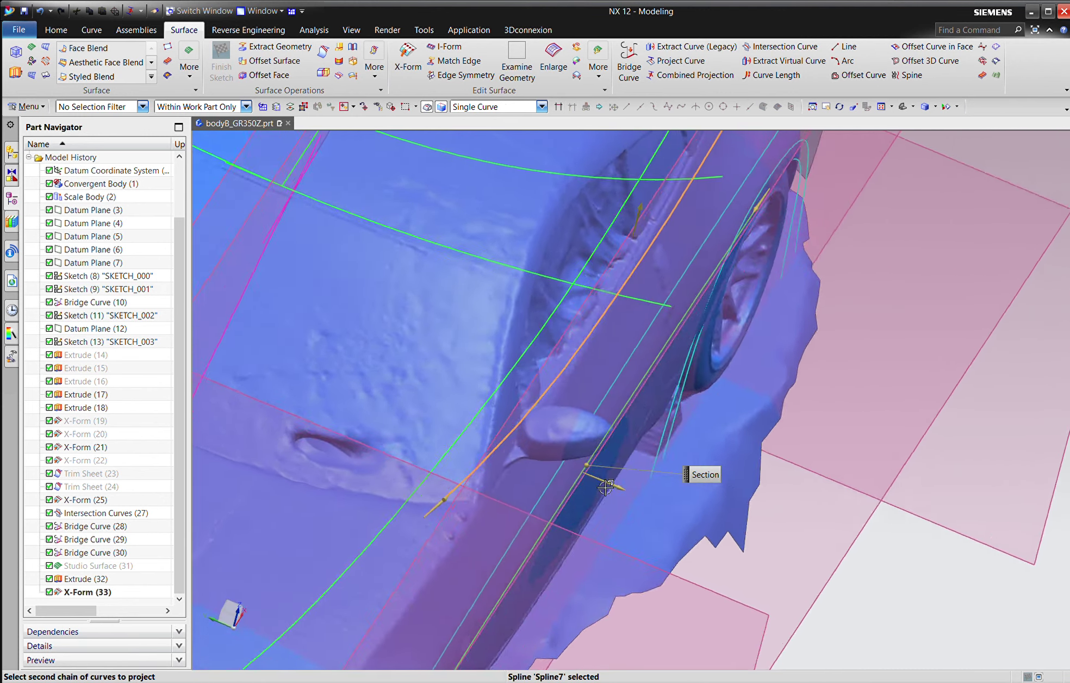
middle_drag(605, 488, 653, 569)
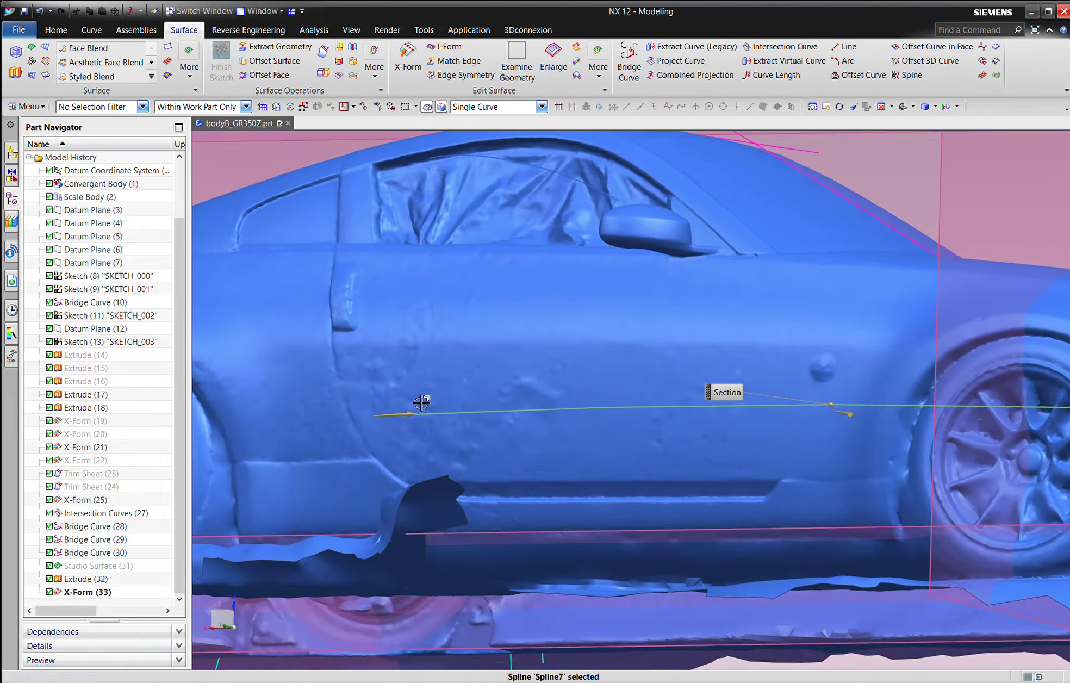
middle_drag(422, 402, 402, 361)
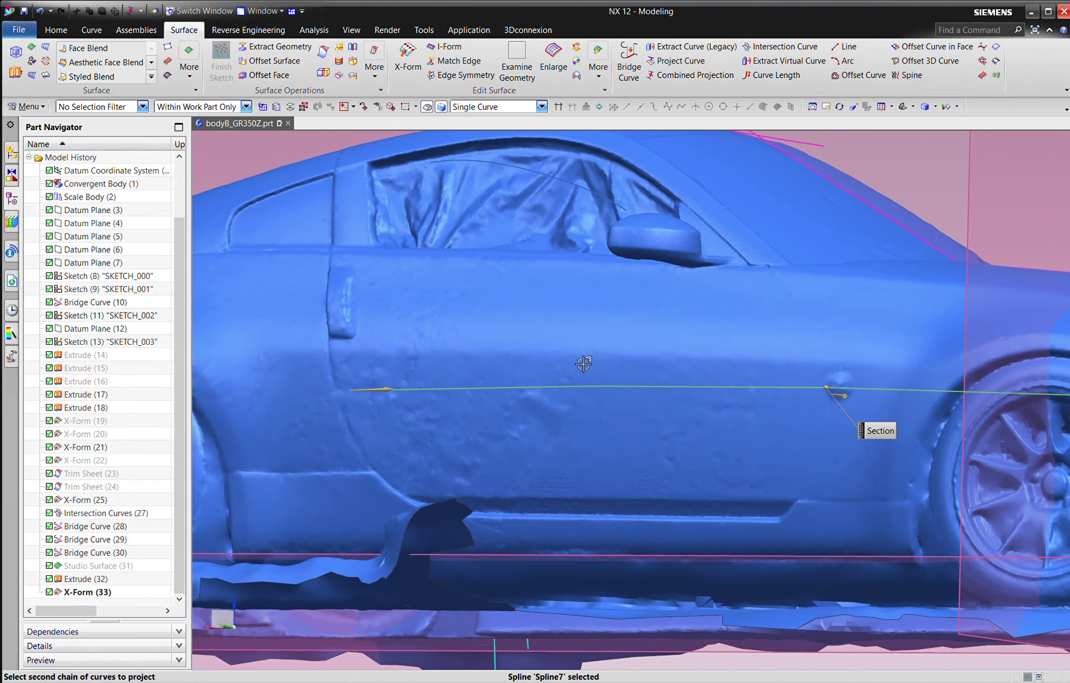
key(Home)
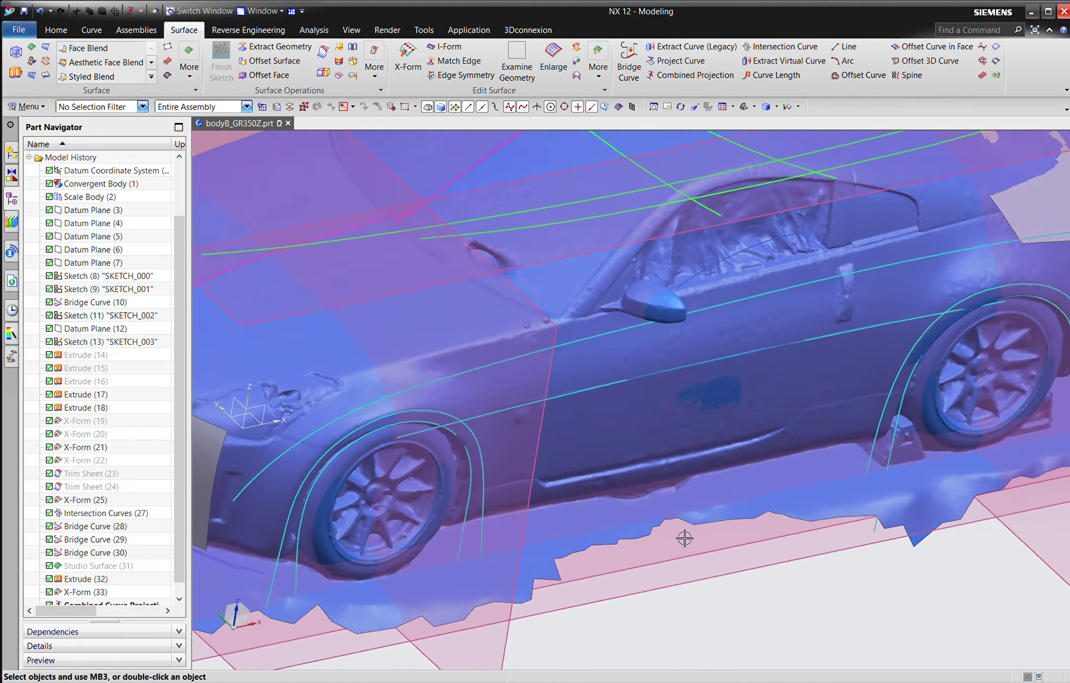
Step: Create a combined projection from the longer lengthwise spline above the car and the upper side-view curve along the beltline
click(537, 401)
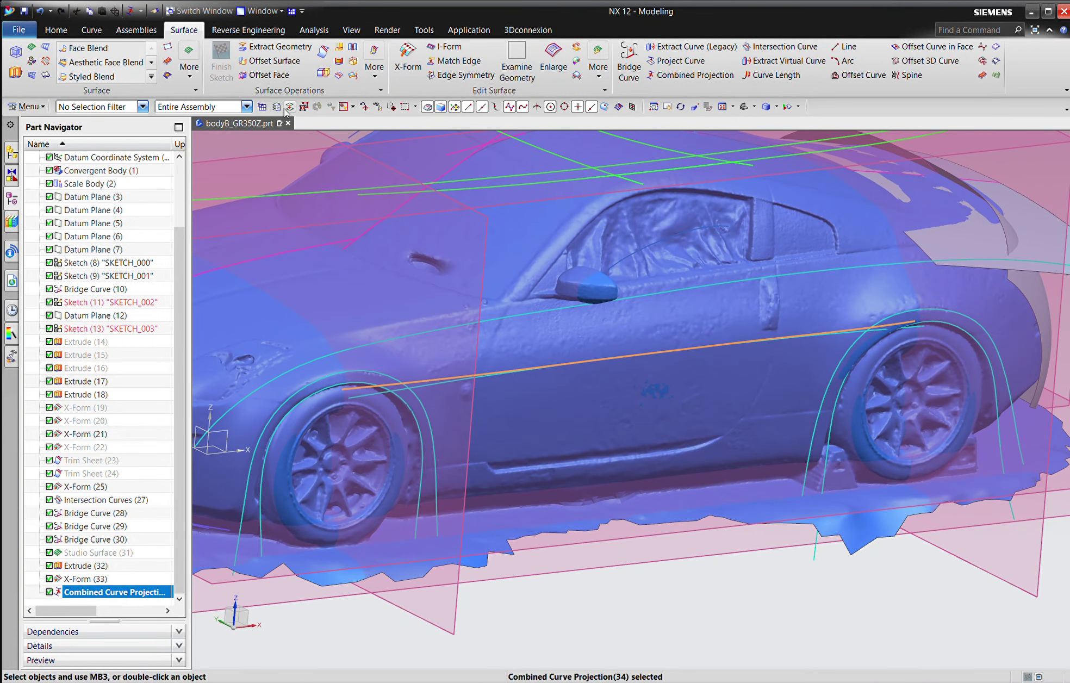
key(Escape)
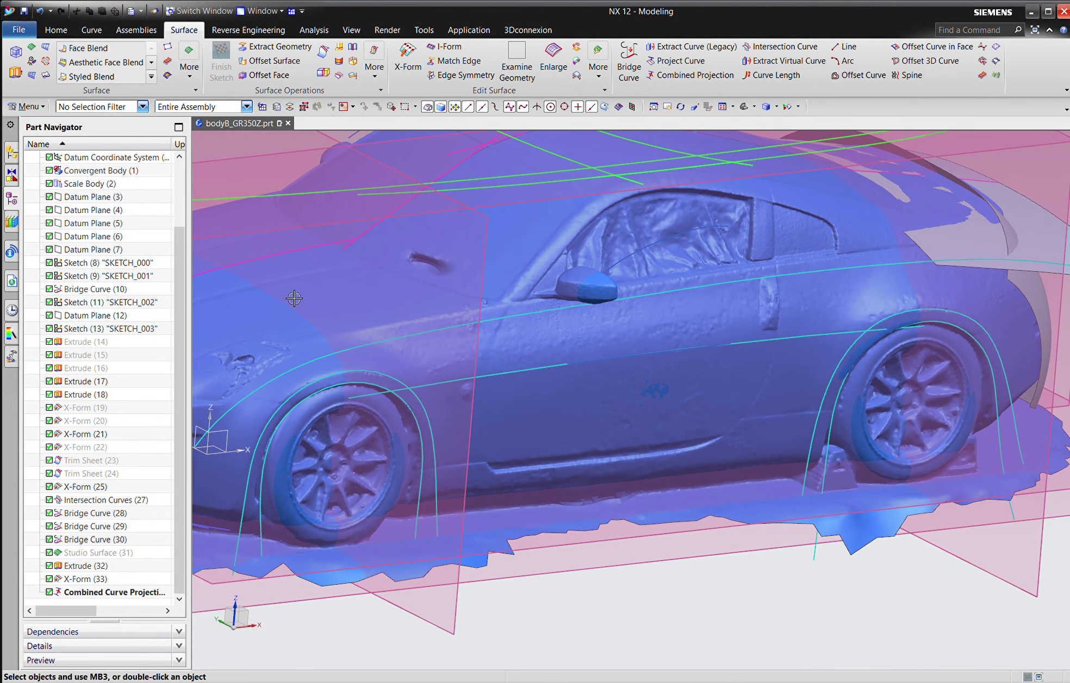
click(675, 82)
click(511, 199)
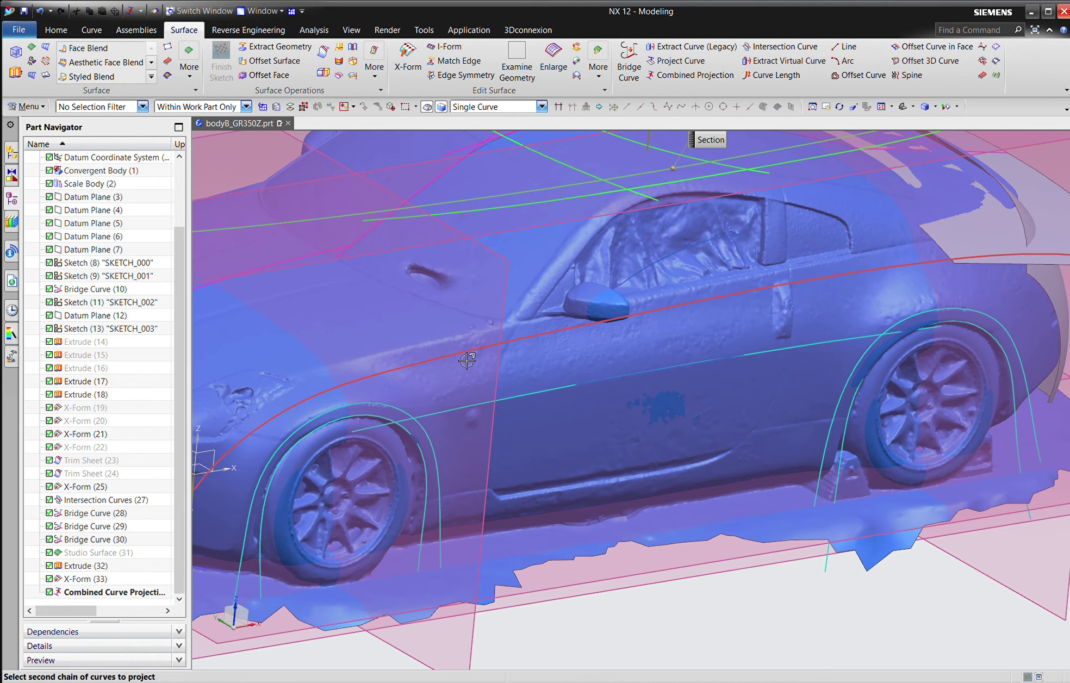
click(467, 360)
middle_click(466, 277)
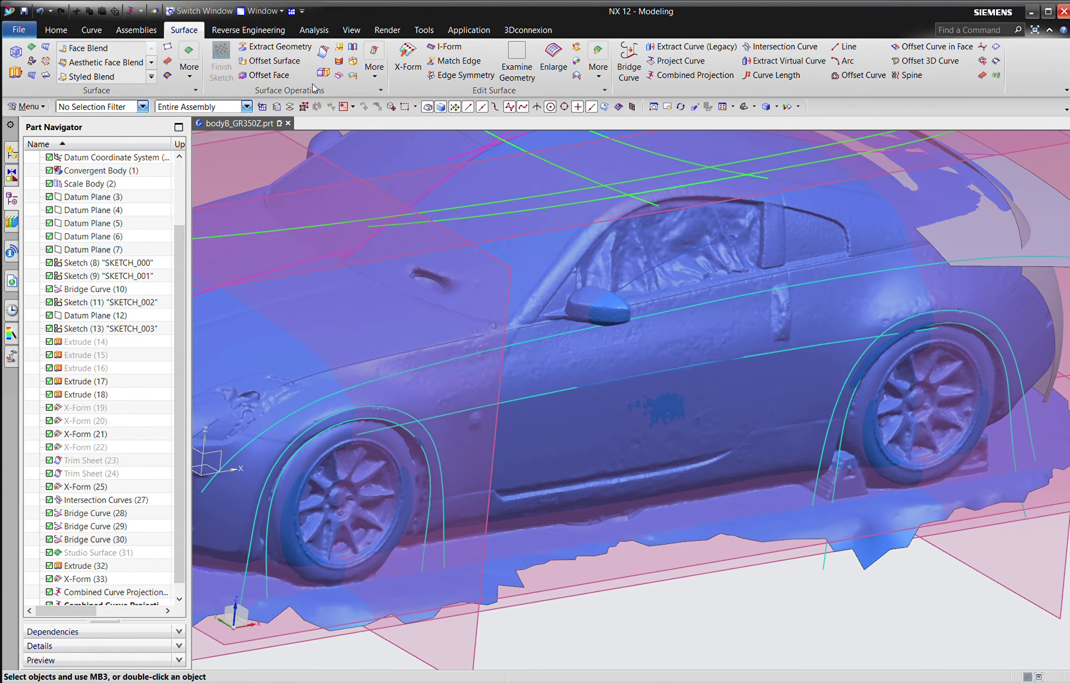
Step: Hide the layers that hold the side-view and top-view sketches, keeping the projected curves displayed
click(276, 108)
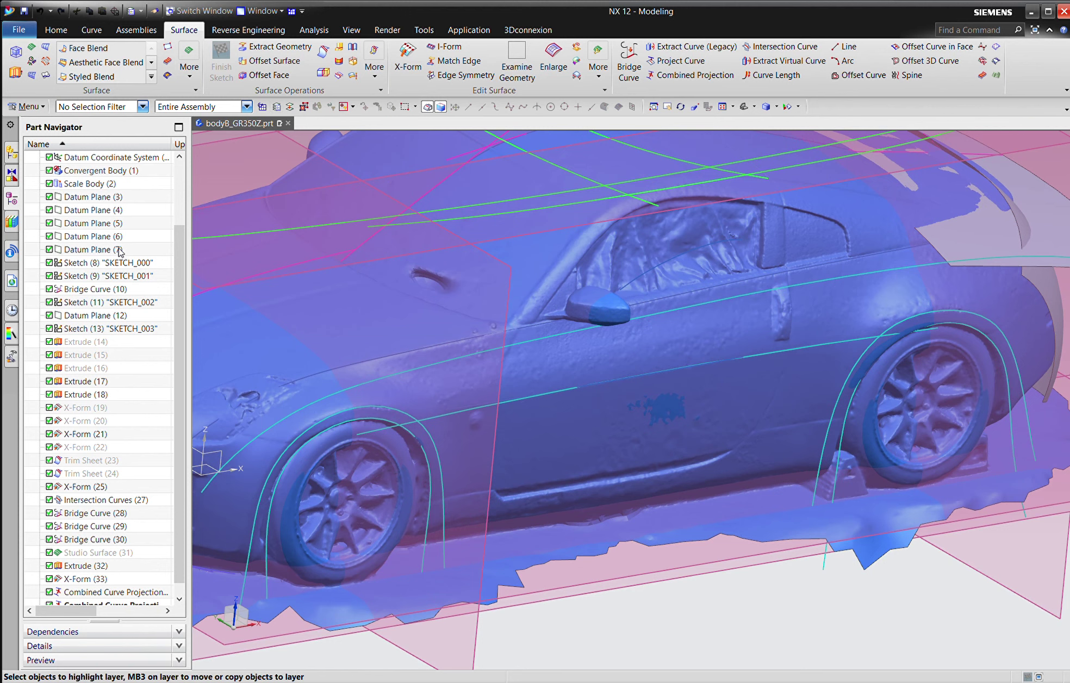
click(43, 187)
click(42, 188)
click(44, 220)
click(43, 233)
middle_click(455, 291)
Step: Highlight both projected curves and examine how they follow the scanned body side from the front and at an angle
click(480, 373)
click(566, 425)
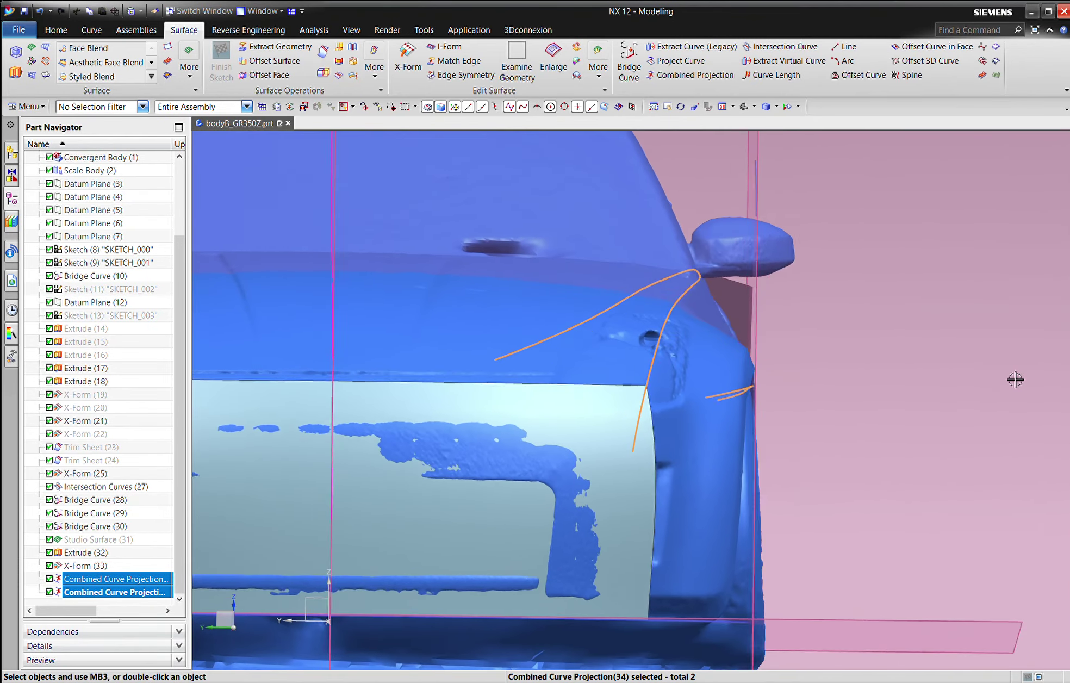
middle_drag(1022, 373, 1061, 360)
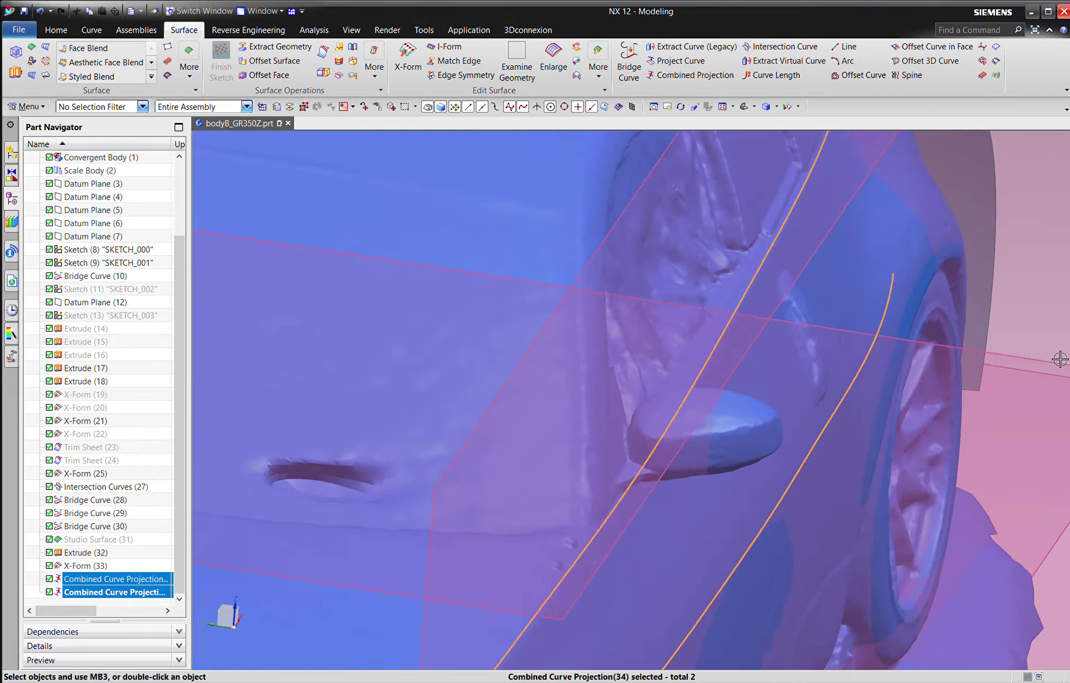
middle_drag(1060, 359, 1061, 359)
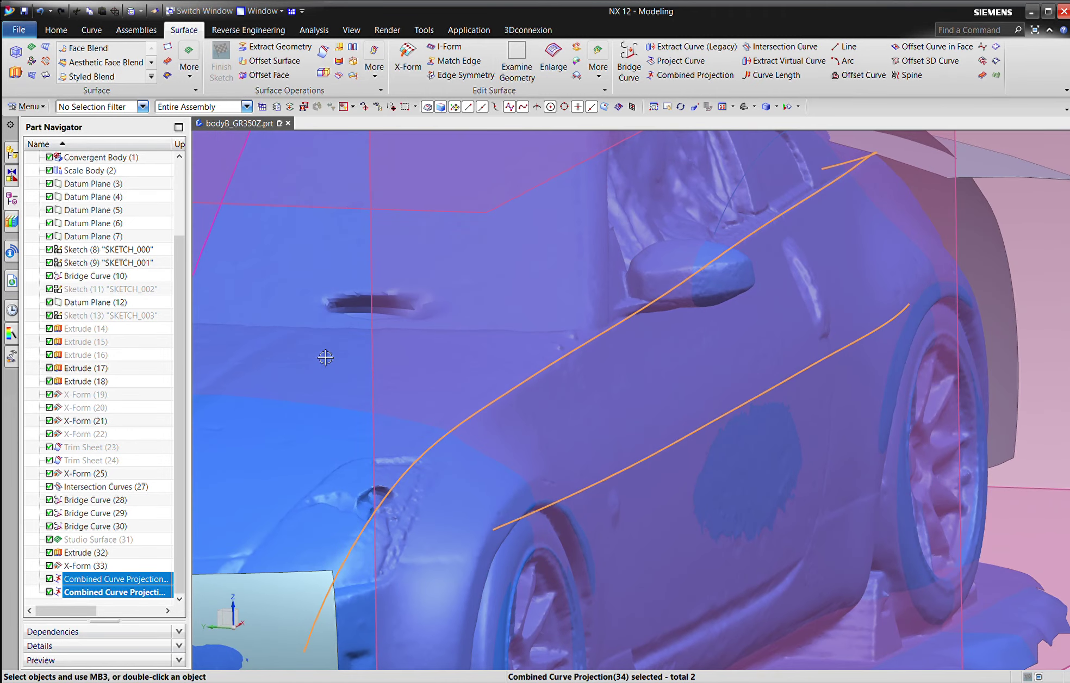
key(Escape)
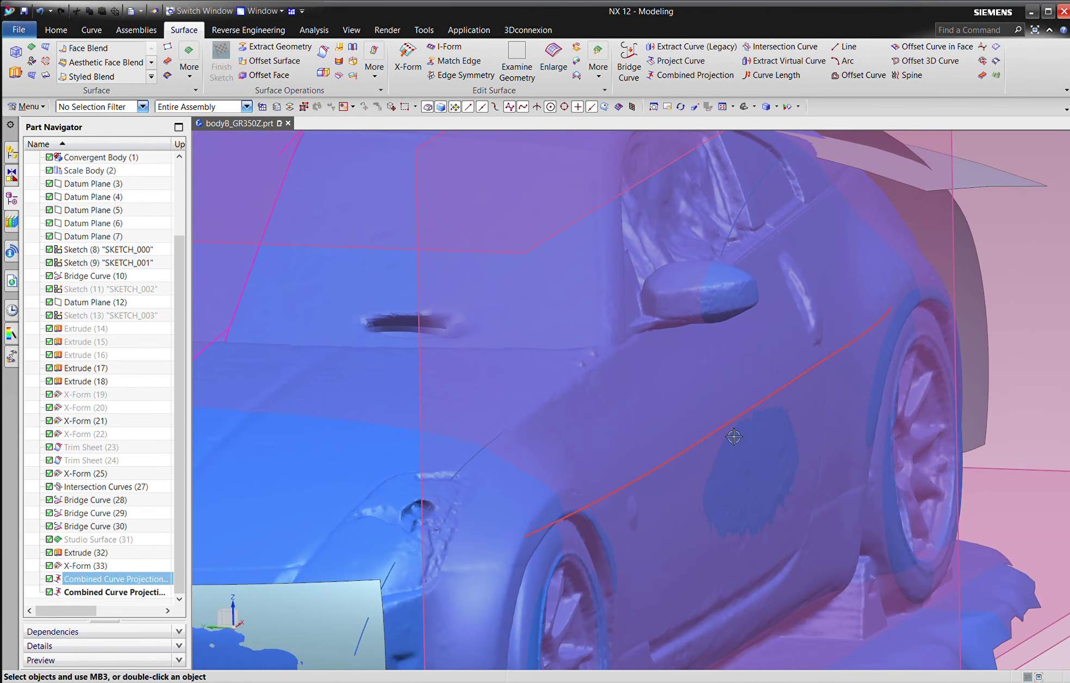
middle_drag(733, 436, 161, 207)
key(ctrl+alt+f)
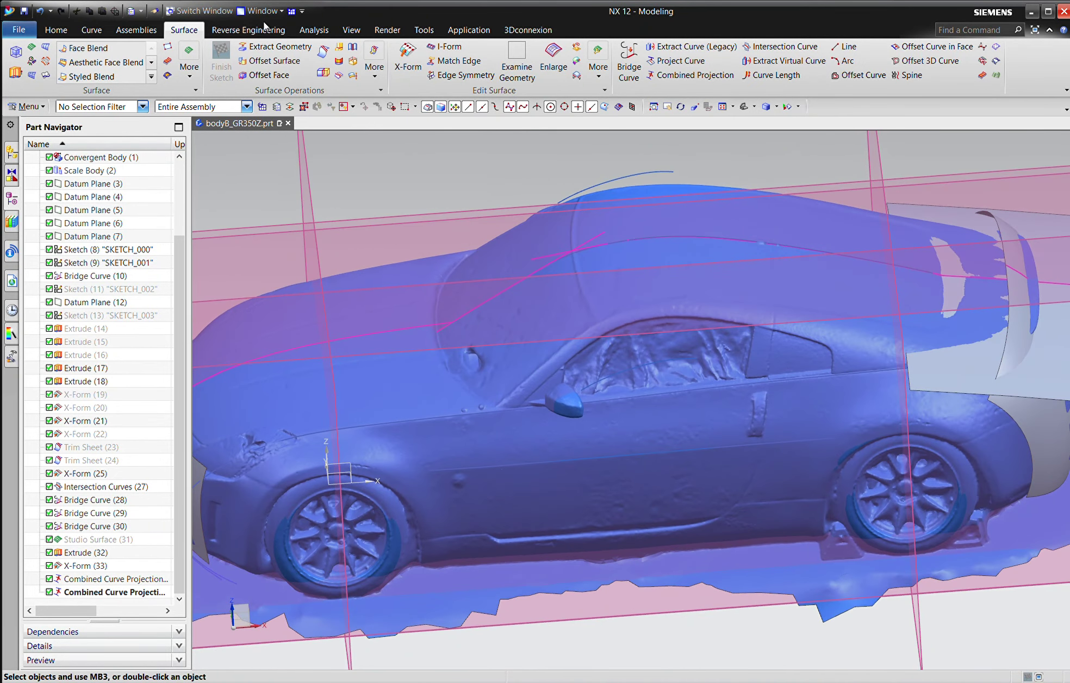
Step: Shorten the upper projected curve with Curve Length, trimming about 36 from its start and 44 from its end
click(744, 75)
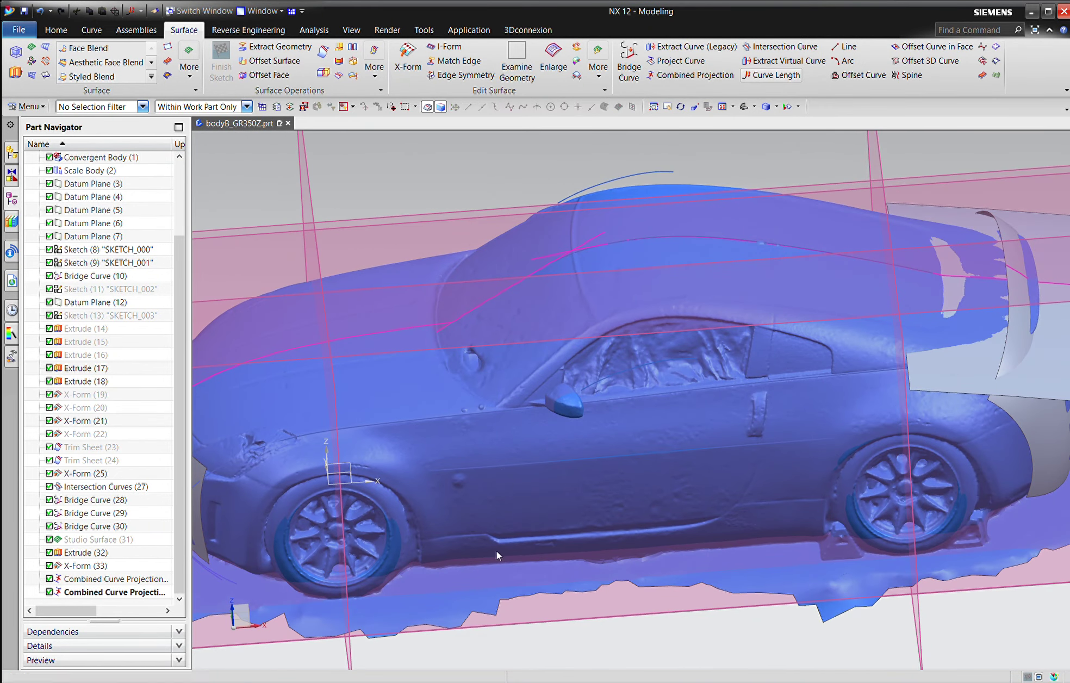
click(507, 431)
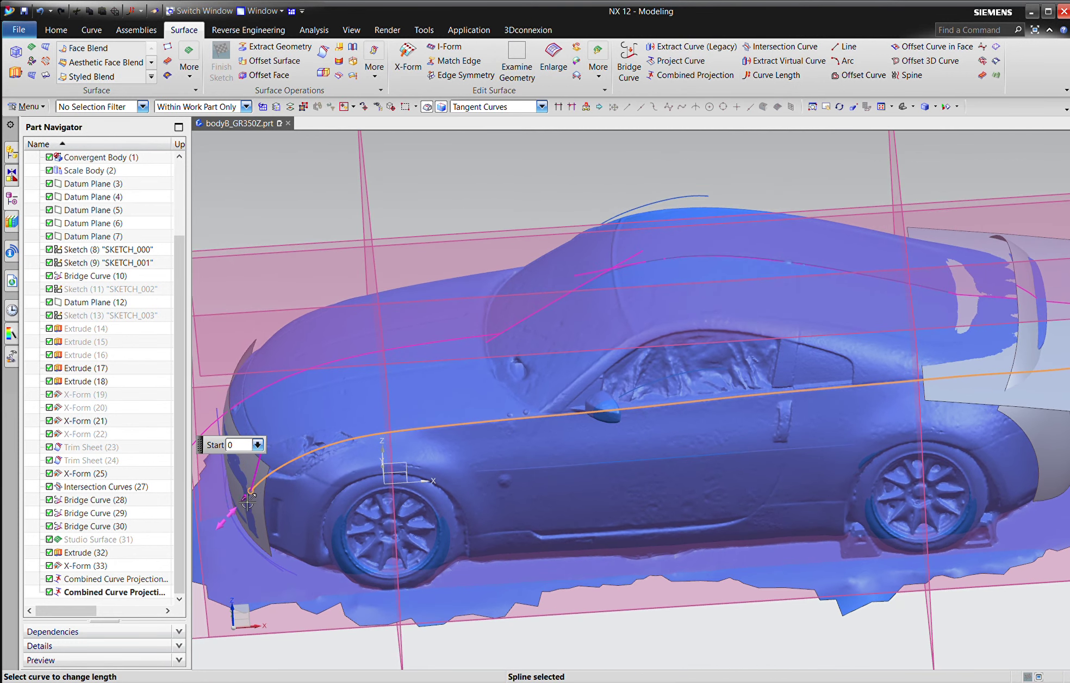
drag(248, 502, 314, 475)
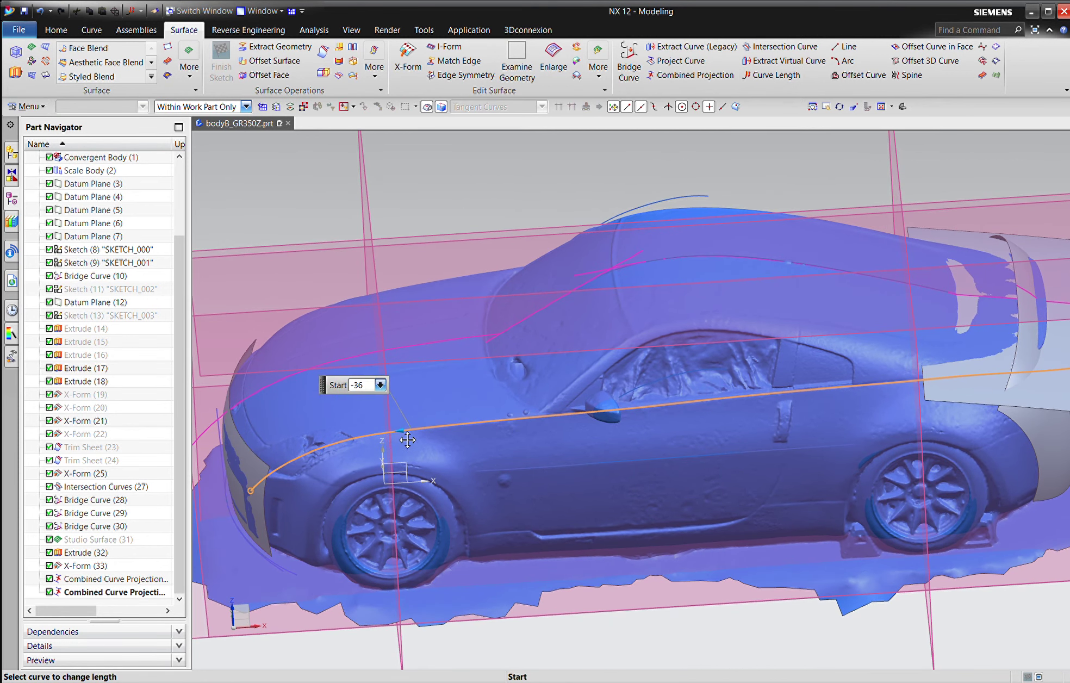
middle_drag(408, 439, 847, 417)
drag(843, 412, 684, 450)
scroll(227, 317, up, 3)
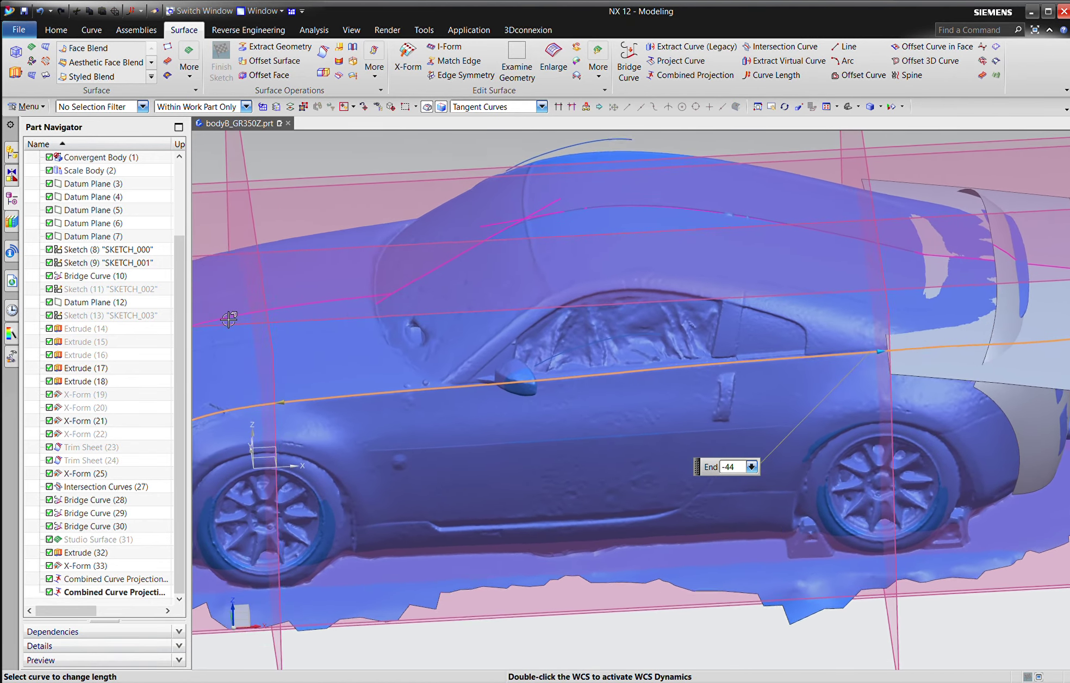
middle_click(428, 409)
Step: Create a Through Curves surface between the shortened upper curve and the lower projected curve along the door
scroll(429, 408, up, 3)
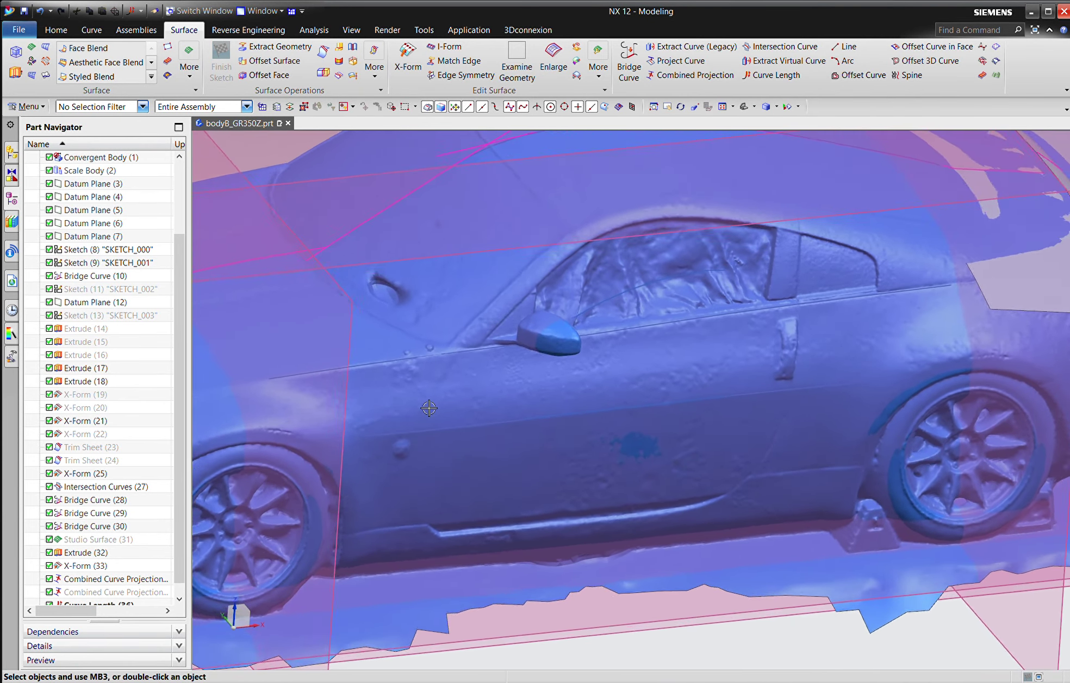
middle_drag(428, 409, 403, 377)
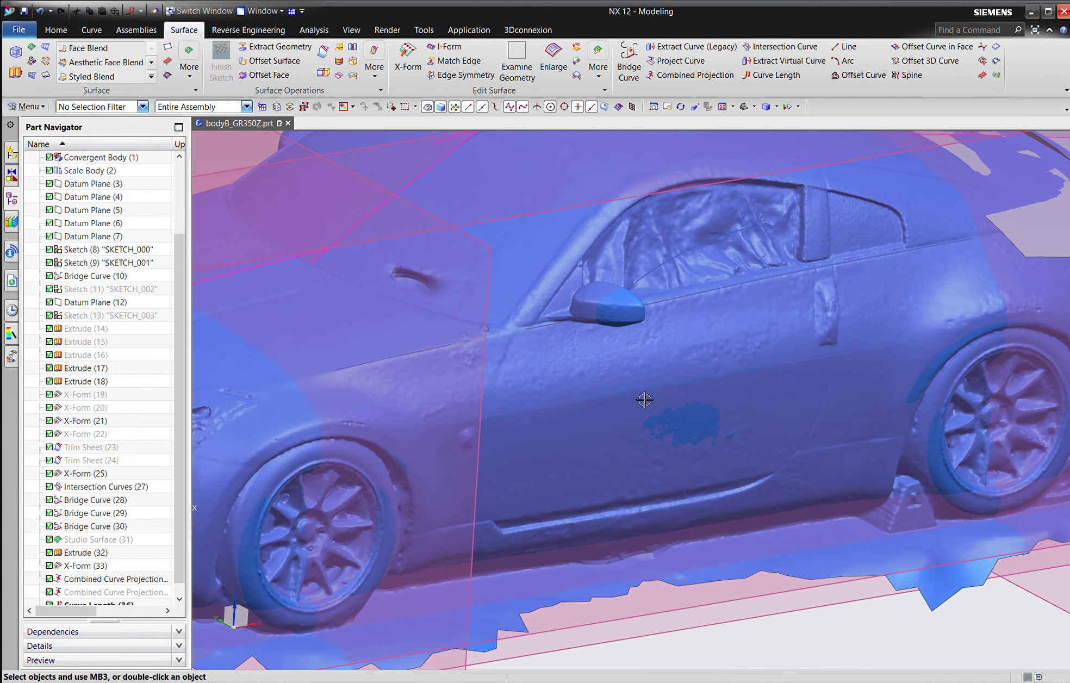
scroll(469, 350, up, 5)
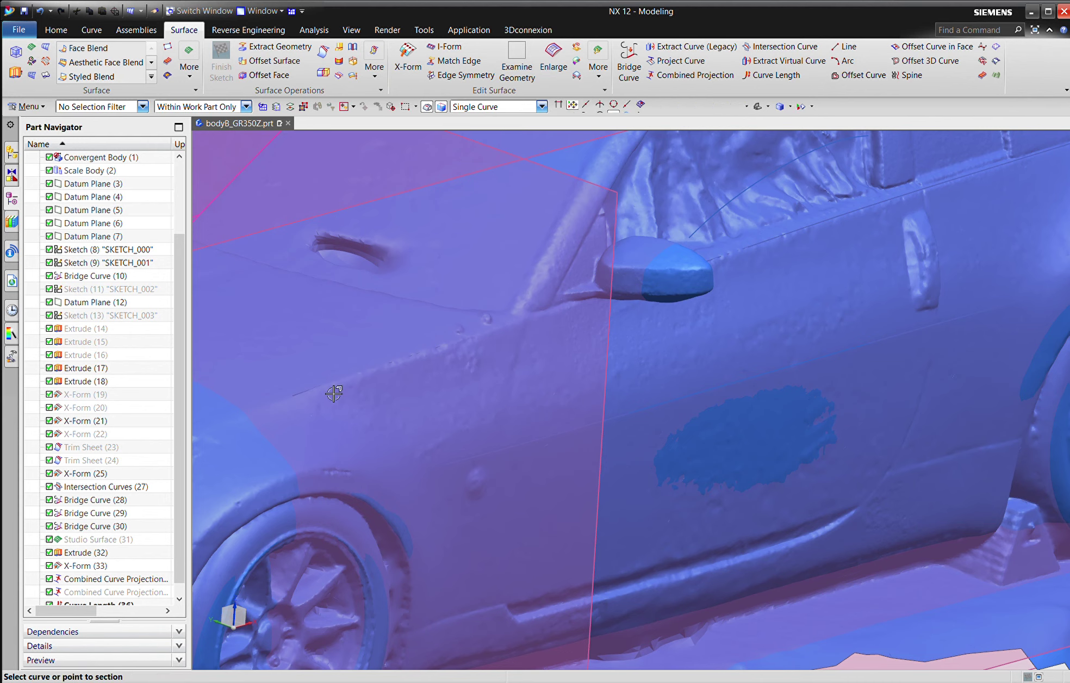
click(411, 352)
middle_click(410, 352)
click(474, 453)
middle_click(411, 362)
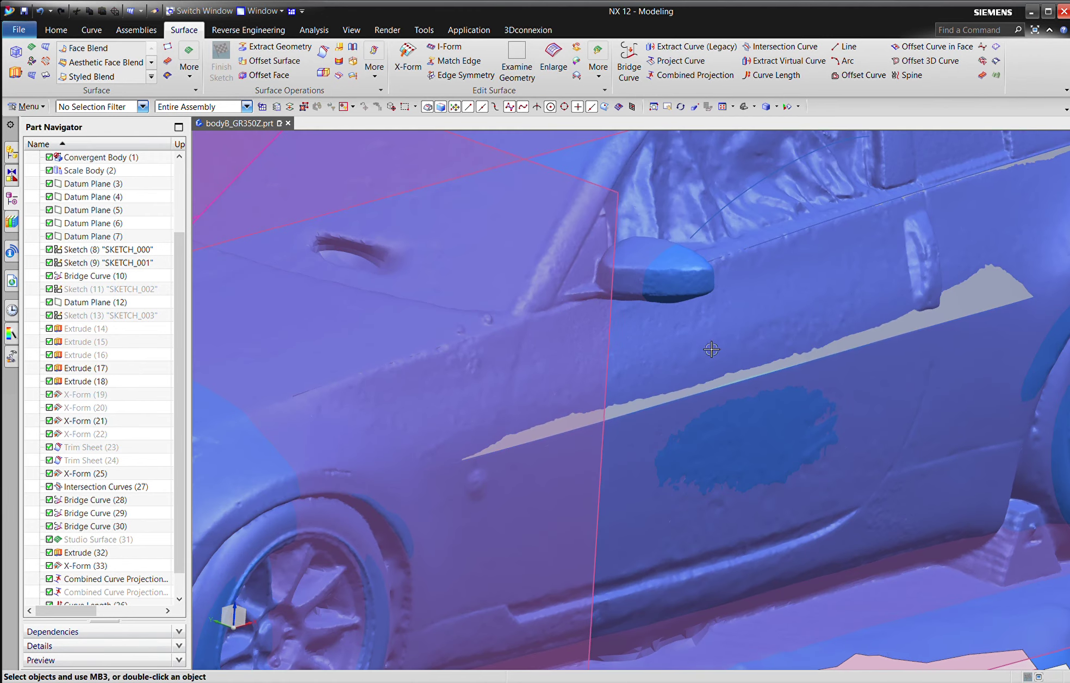
Step: Check the new door surface against the scan and show the side-view and top-view sketch layers again
scroll(918, 331, up, 5)
scroll(918, 331, down, 3)
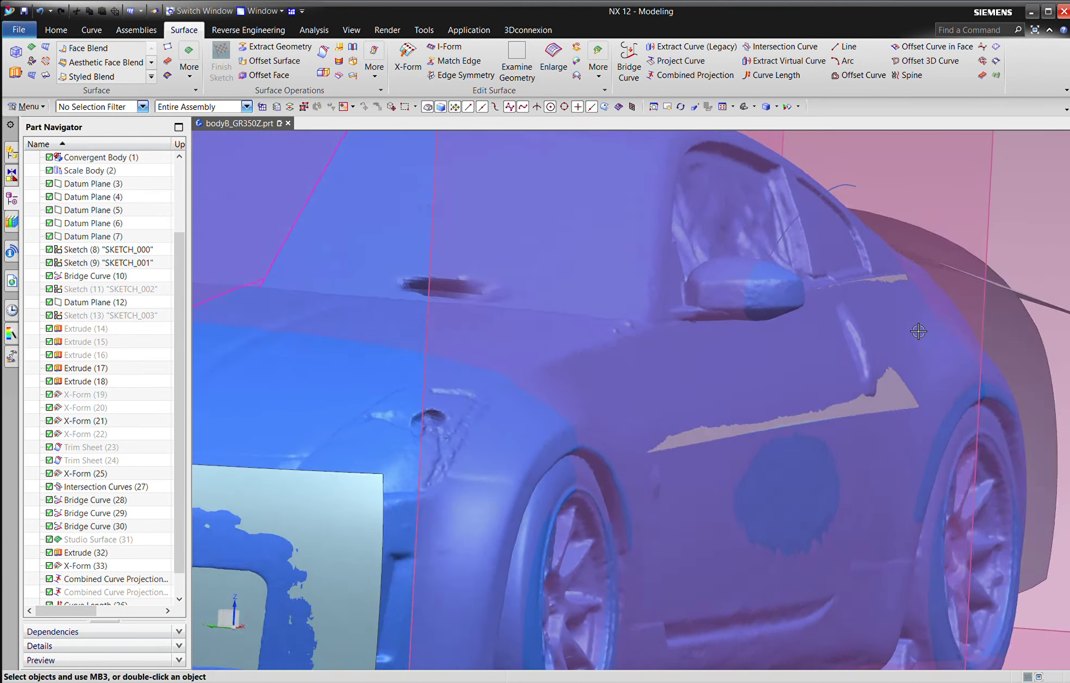
scroll(411, 427, up, 4)
scroll(394, 406, down, 3)
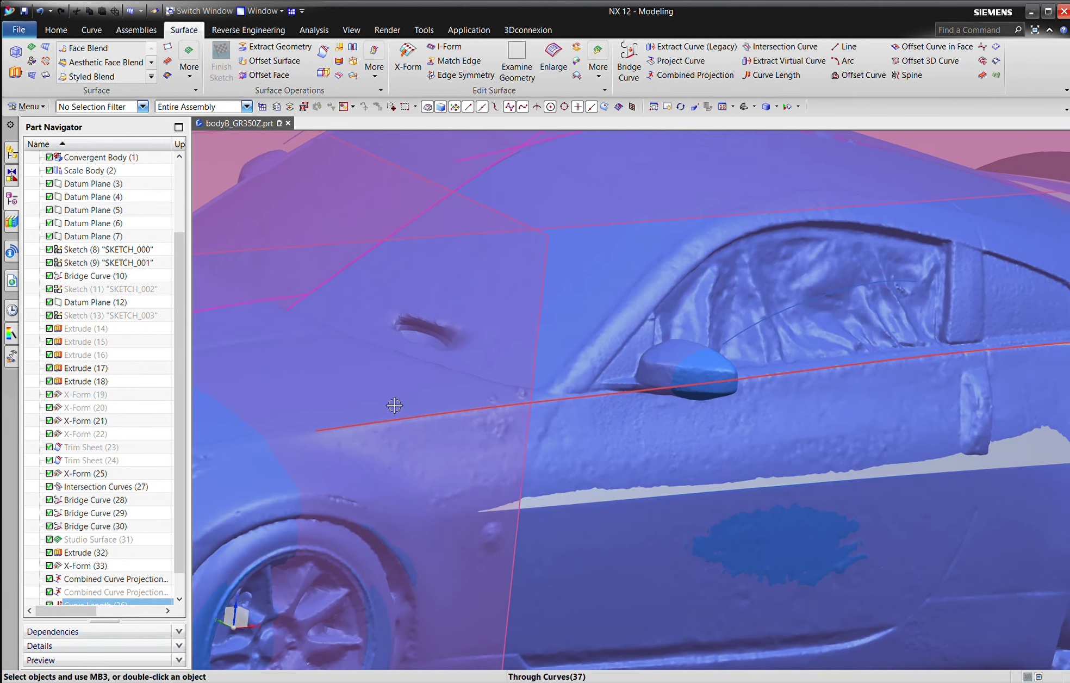
key(ctrl+l)
scroll(307, 385, up, 3)
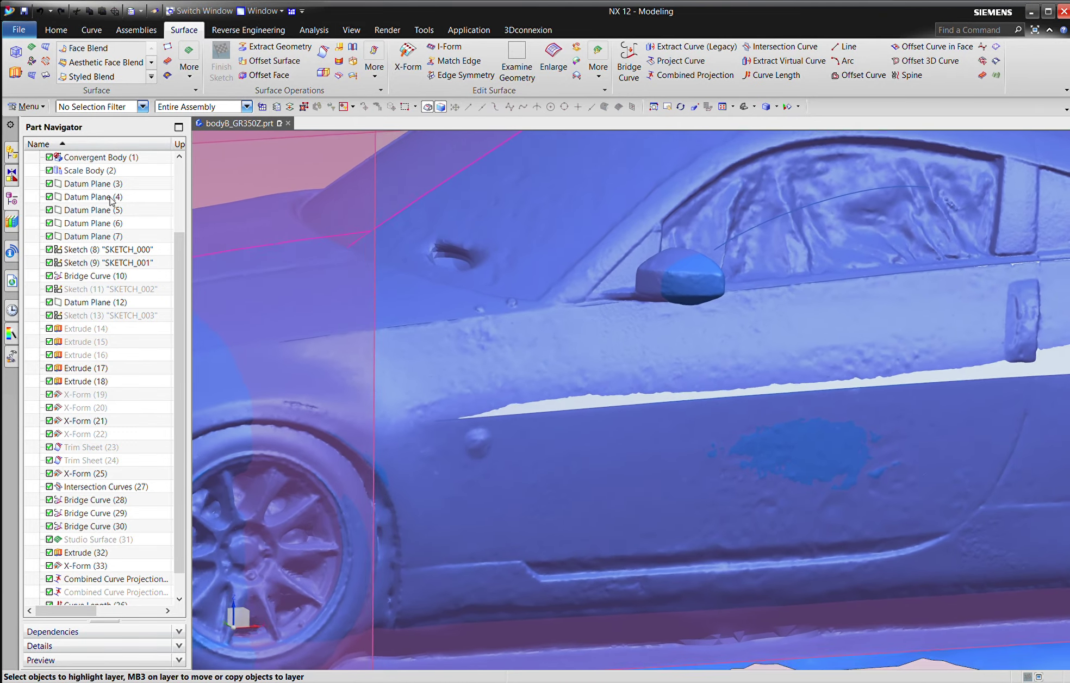
click(44, 222)
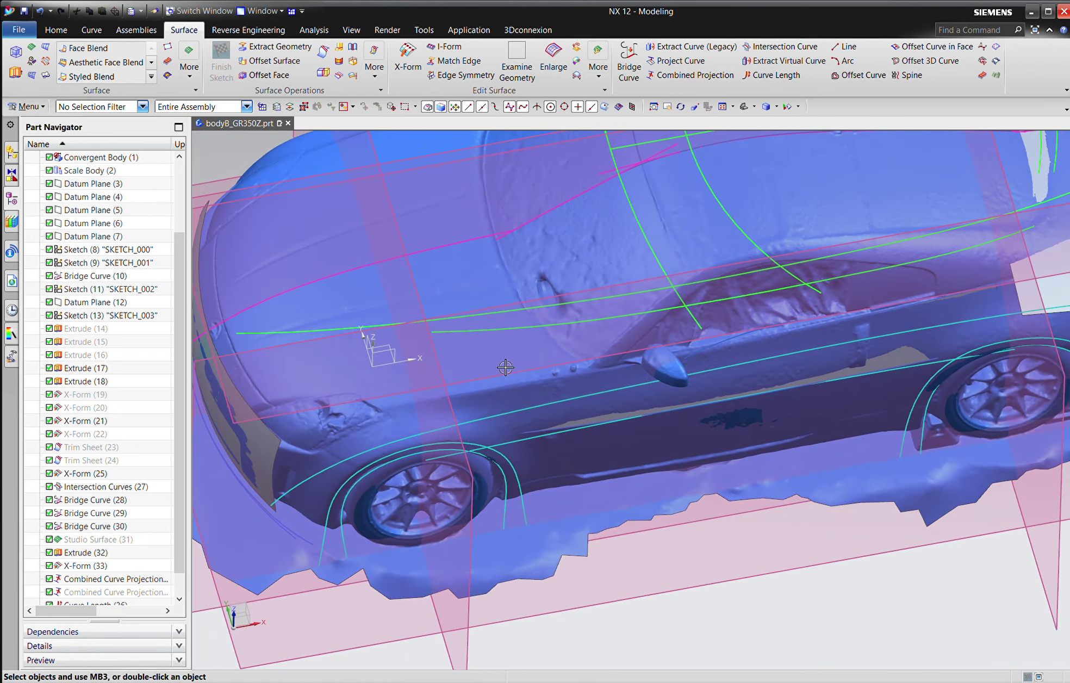
Step: Open the top-view sketch SKETCH_003 for editing and nudge the longer spline's points near the windscreen base outward
click(519, 322)
double_click(518, 323)
scroll(423, 535, down, 6)
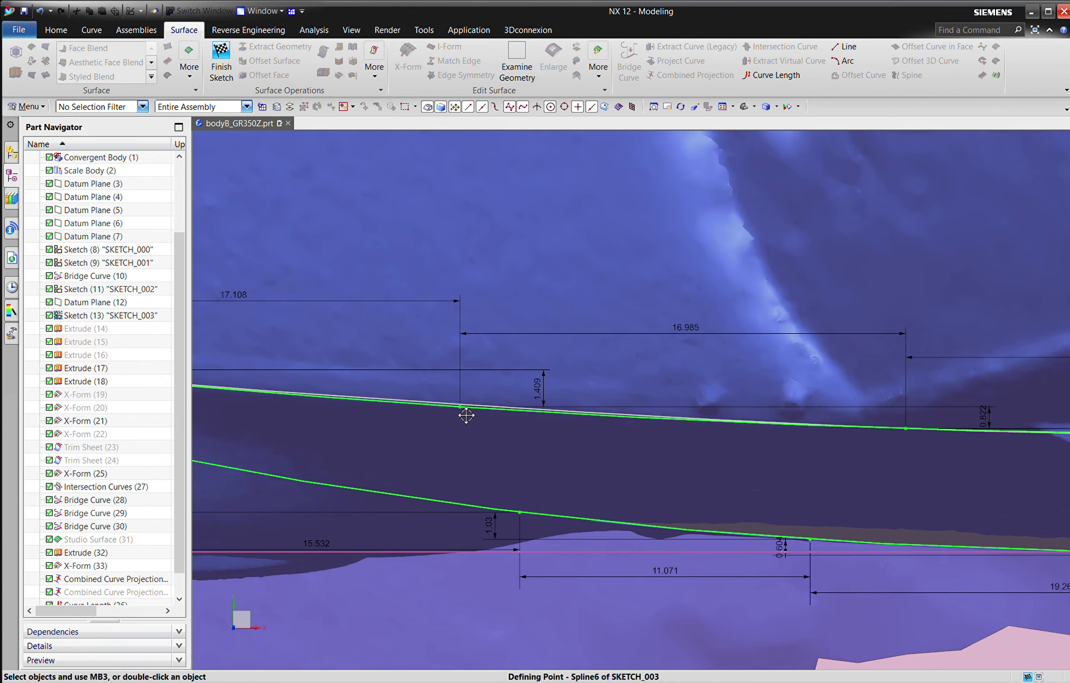
scroll(384, 454, up, 2)
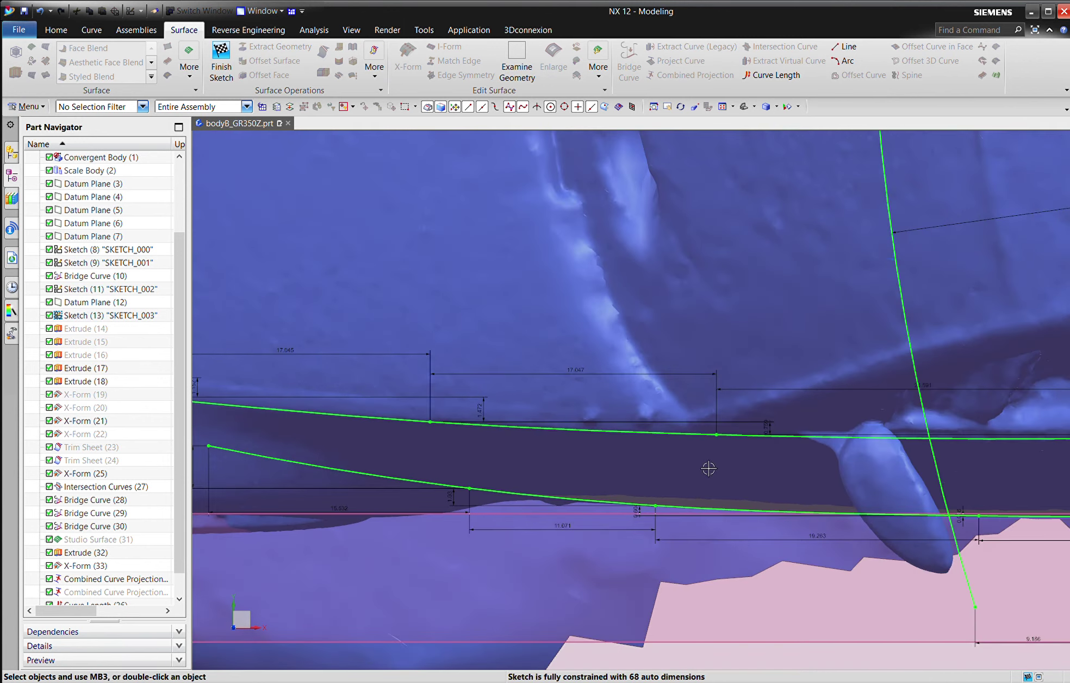
scroll(724, 466, down, 3)
drag(712, 429, 712, 435)
scroll(520, 473, up, 4)
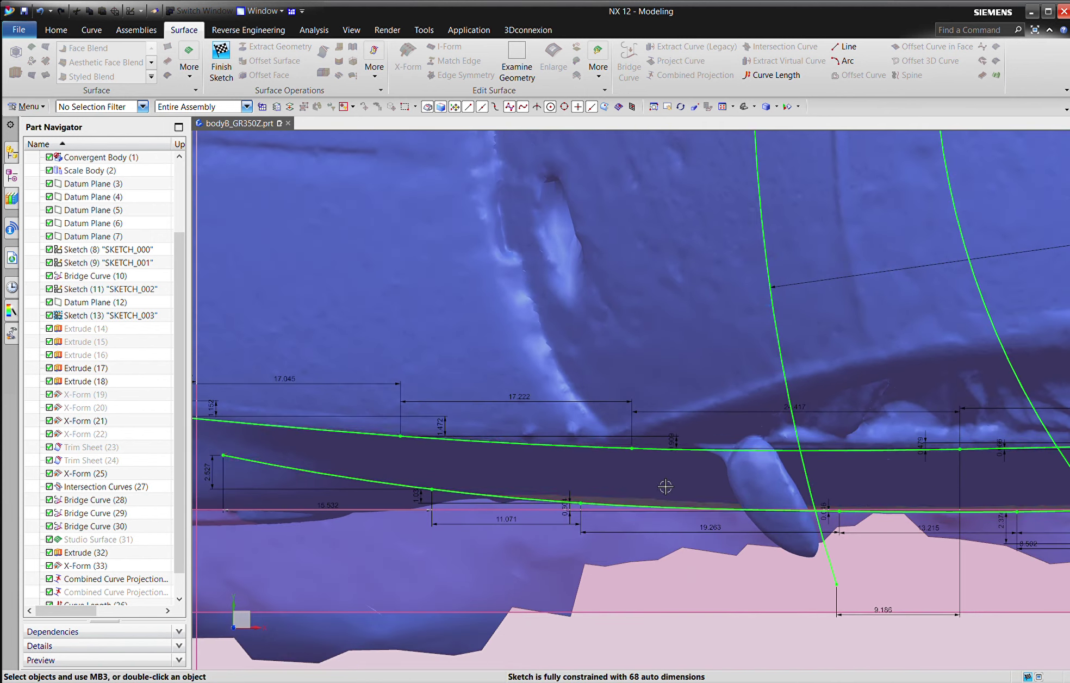
Step: Move the longer spline's defining points along the side window and rear quarter slightly outward to follow the scan
scroll(941, 494, down, 3)
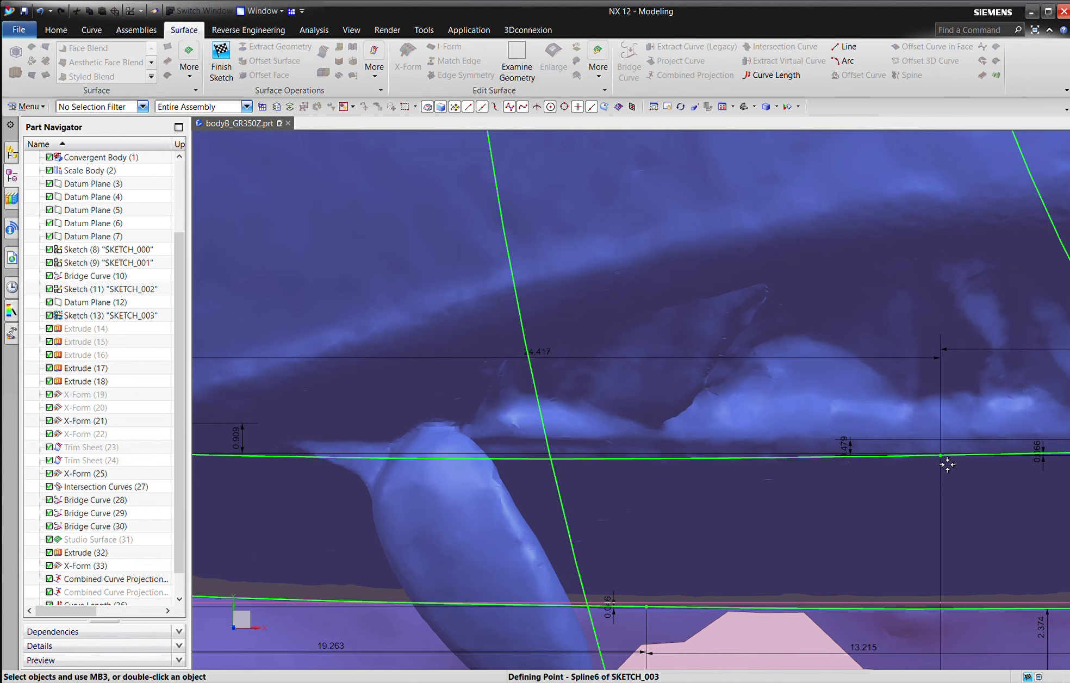
drag(951, 467, 955, 469)
scroll(593, 479, up, 4)
scroll(749, 482, down, 5)
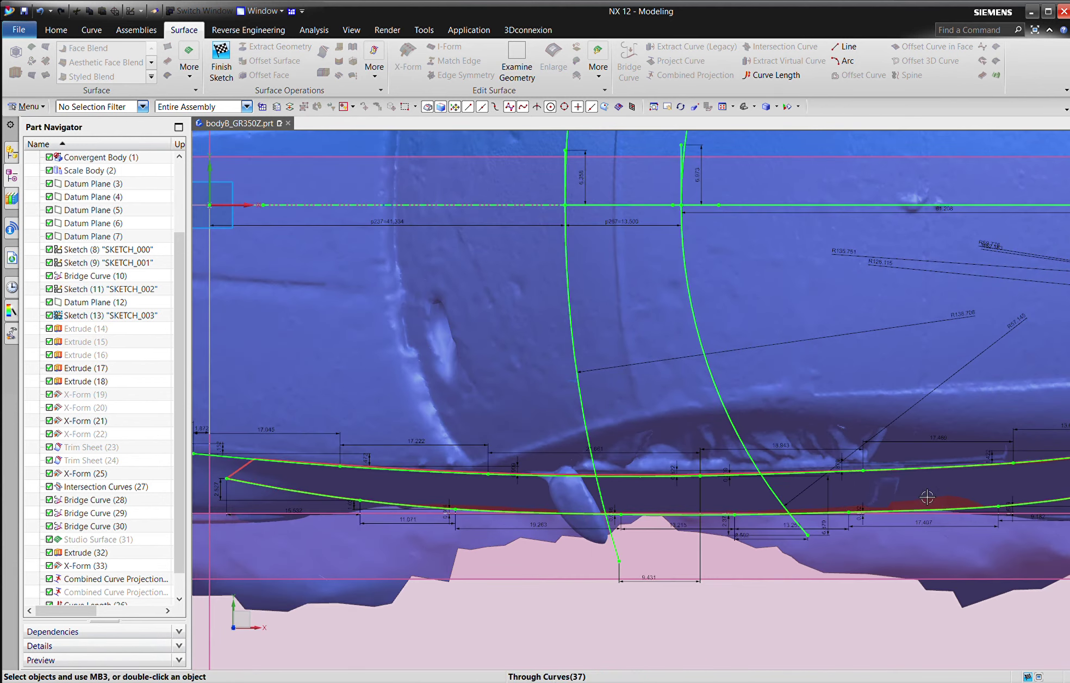
drag(712, 432, 714, 436)
scroll(617, 470, up, 3)
scroll(826, 462, down, 5)
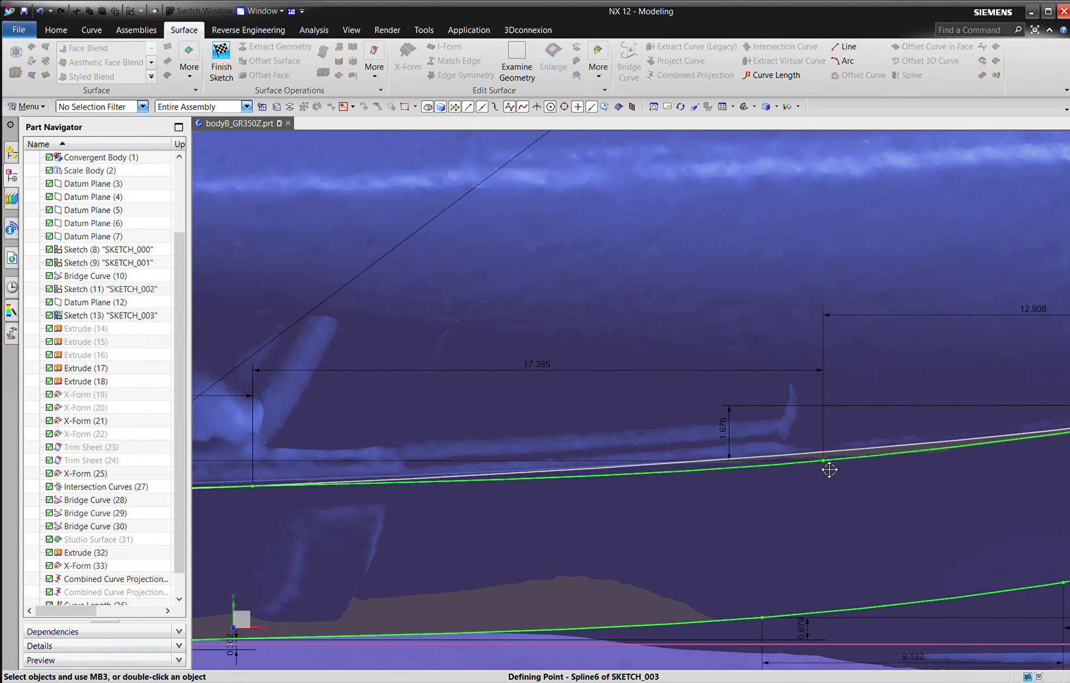
scroll(952, 478, up, 5)
scroll(952, 477, up, 3)
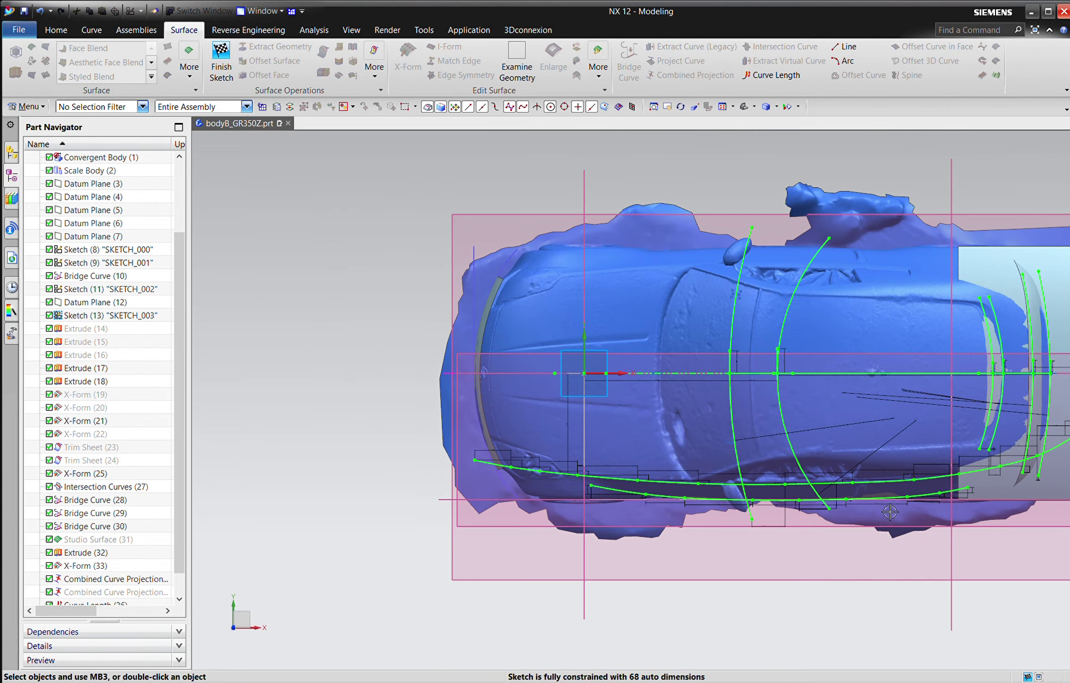
Step: Shift the longer spline's points along the front fender and windscreen base slightly outward and rearward, and finish the sketch
scroll(406, 535, down, 8)
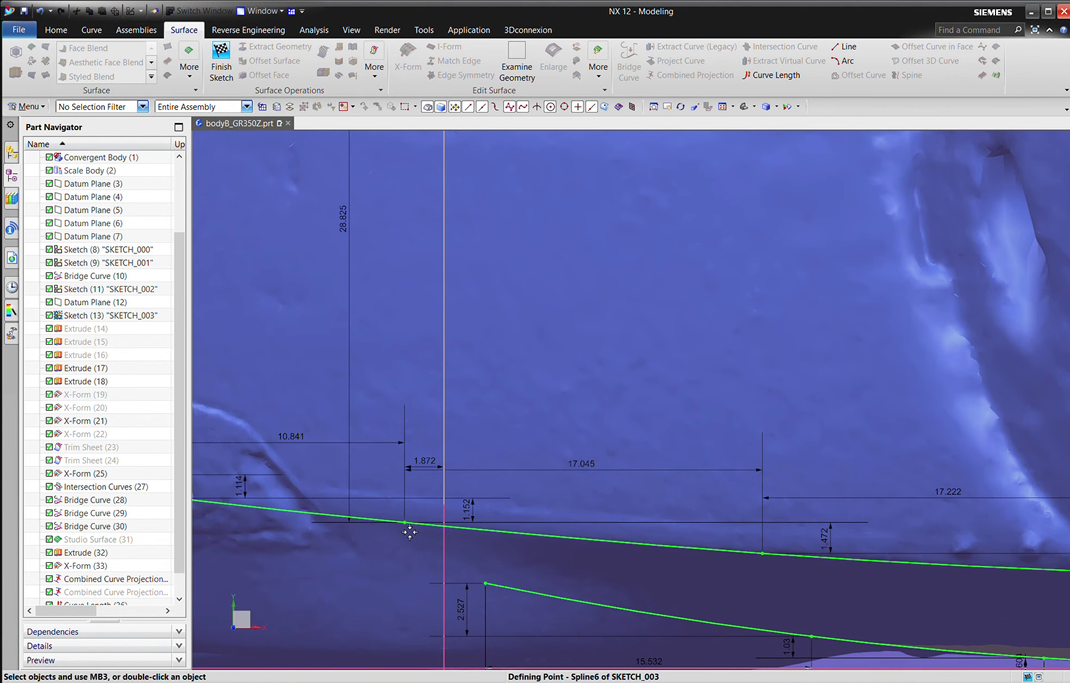
drag(411, 536, 416, 538)
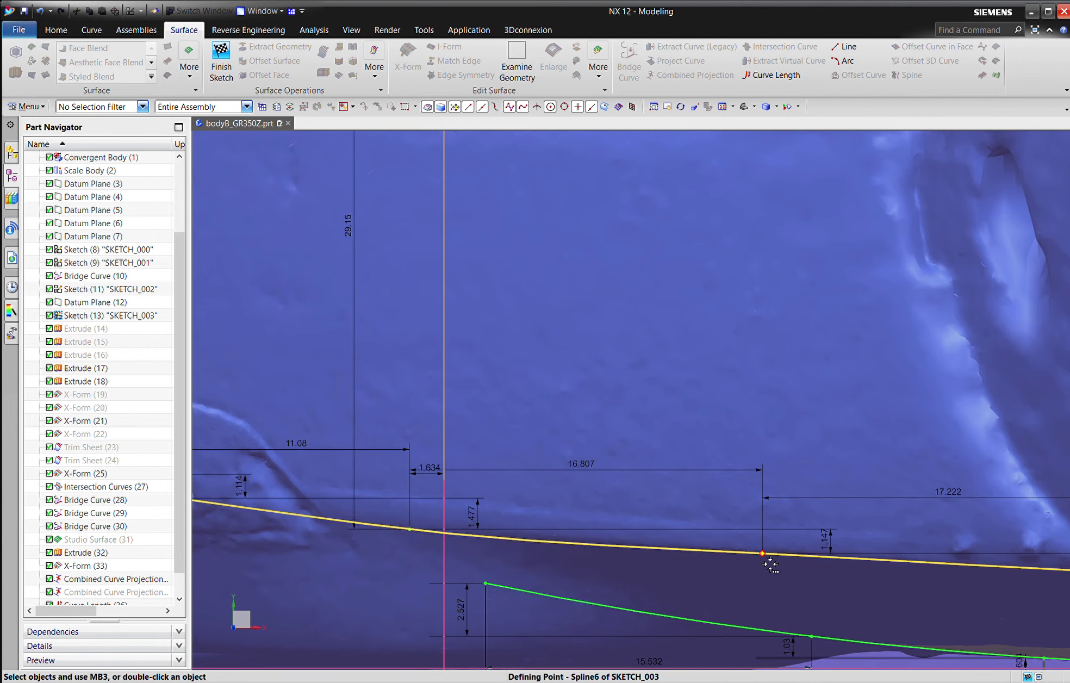
drag(769, 564, 776, 567)
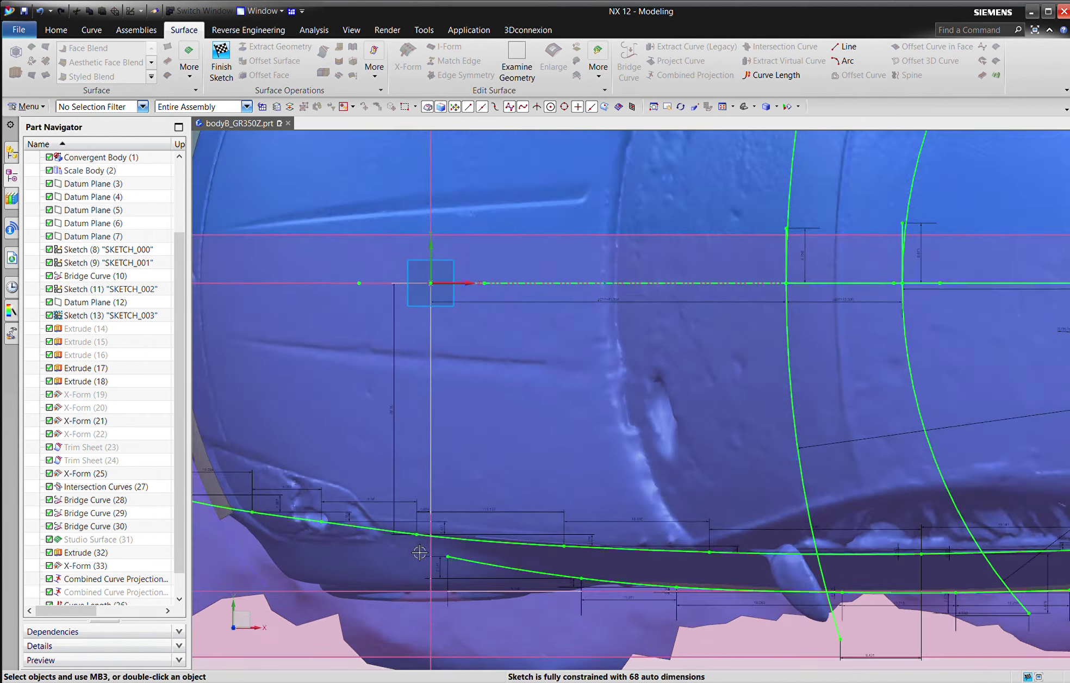
scroll(419, 553, down, 1)
scroll(643, 570, up, 5)
scroll(536, 527, up, 2)
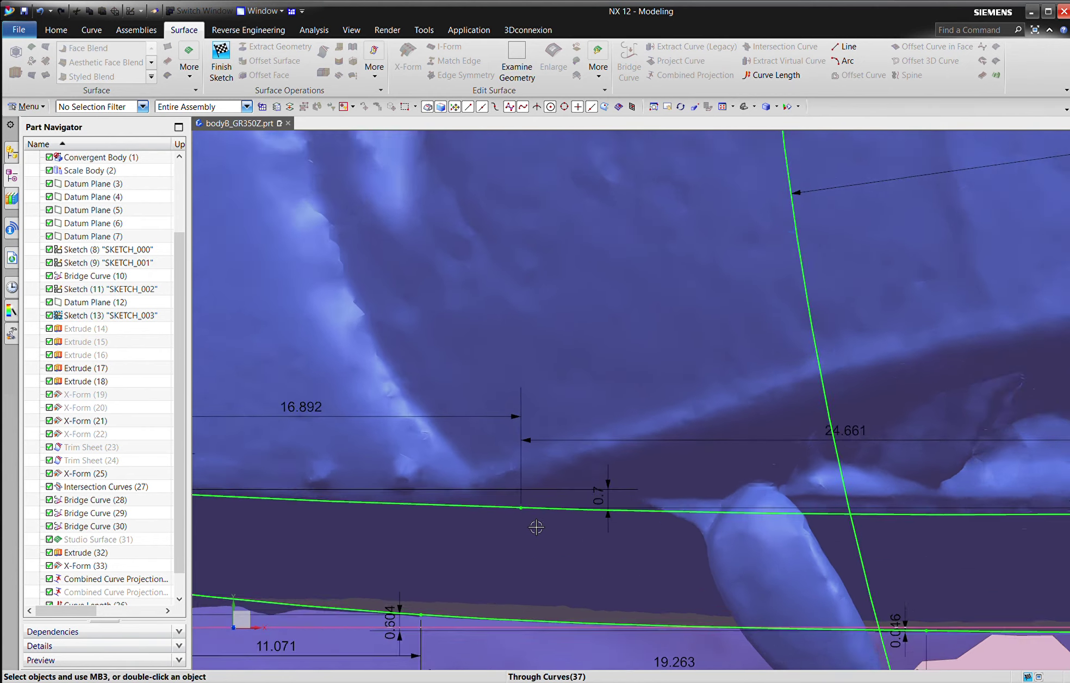
scroll(536, 527, up, 1)
drag(523, 514, 535, 518)
scroll(434, 490, down, 4)
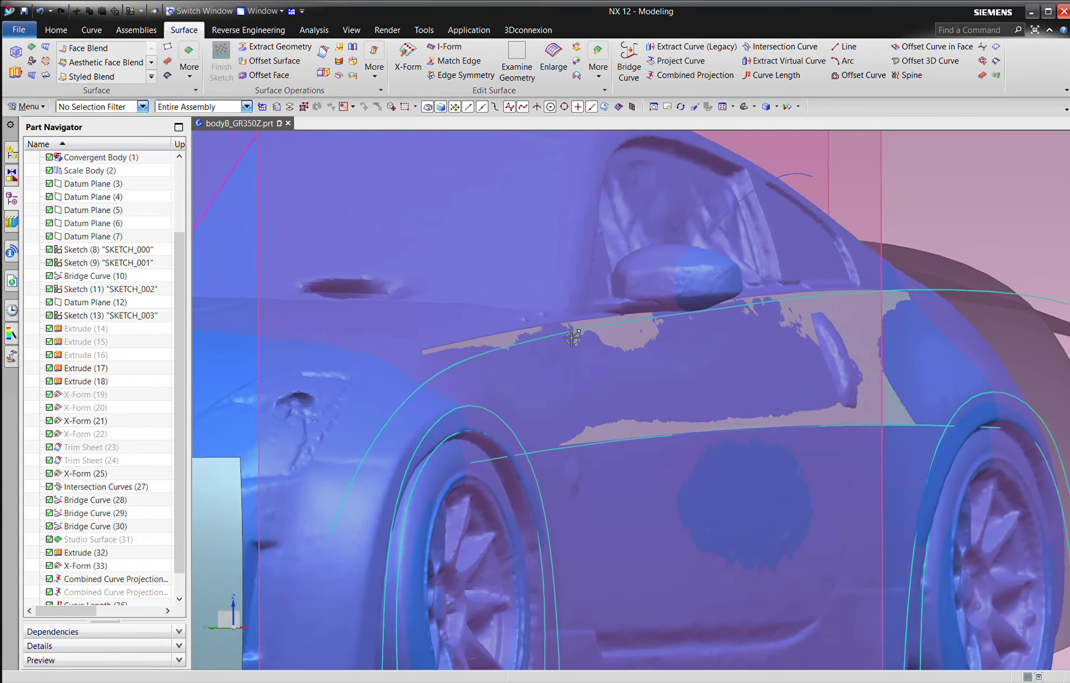
middle_drag(572, 337, 386, 487)
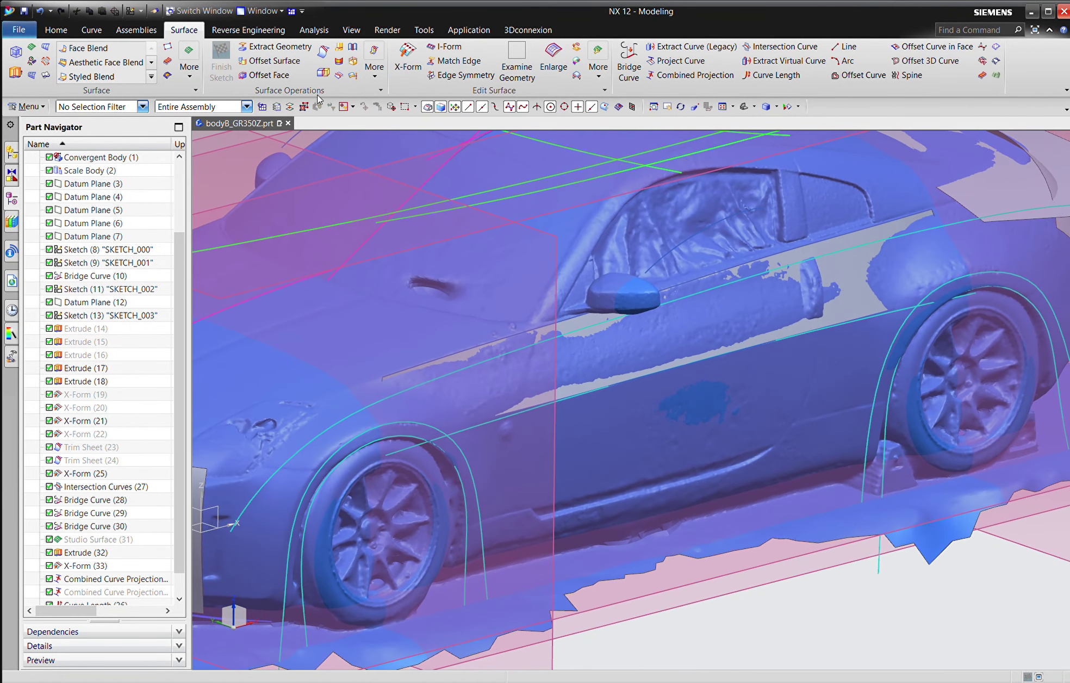
Step: Hide the layers holding the side-view sketch SKETCH_002 and the top-view sketch SKETCH_003
click(276, 108)
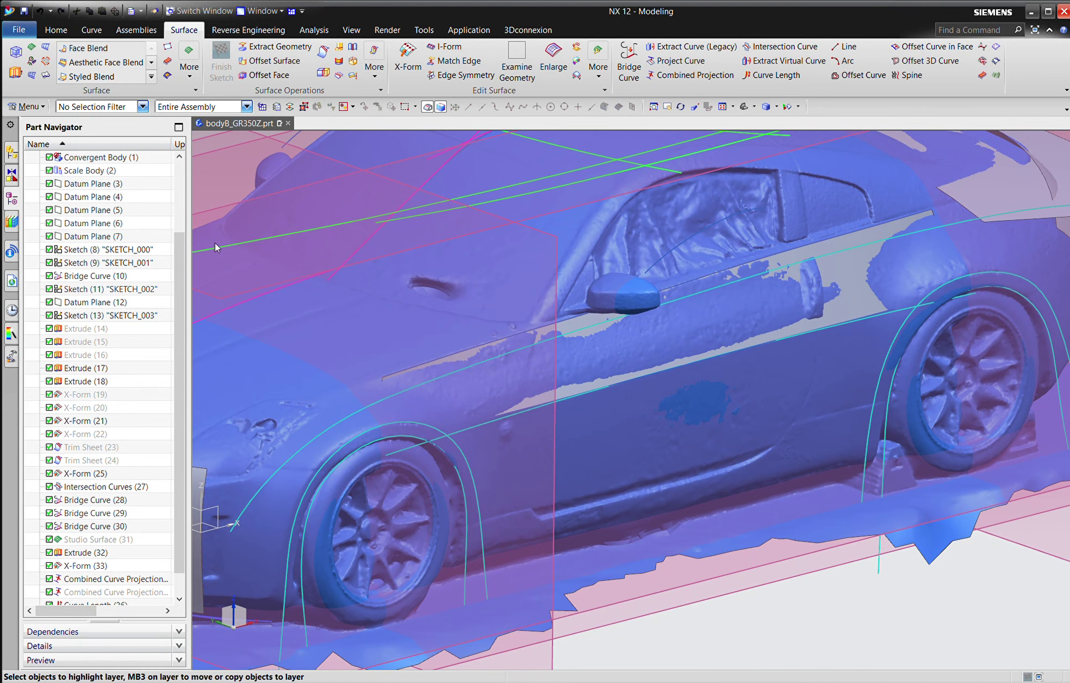
click(46, 227)
click(45, 236)
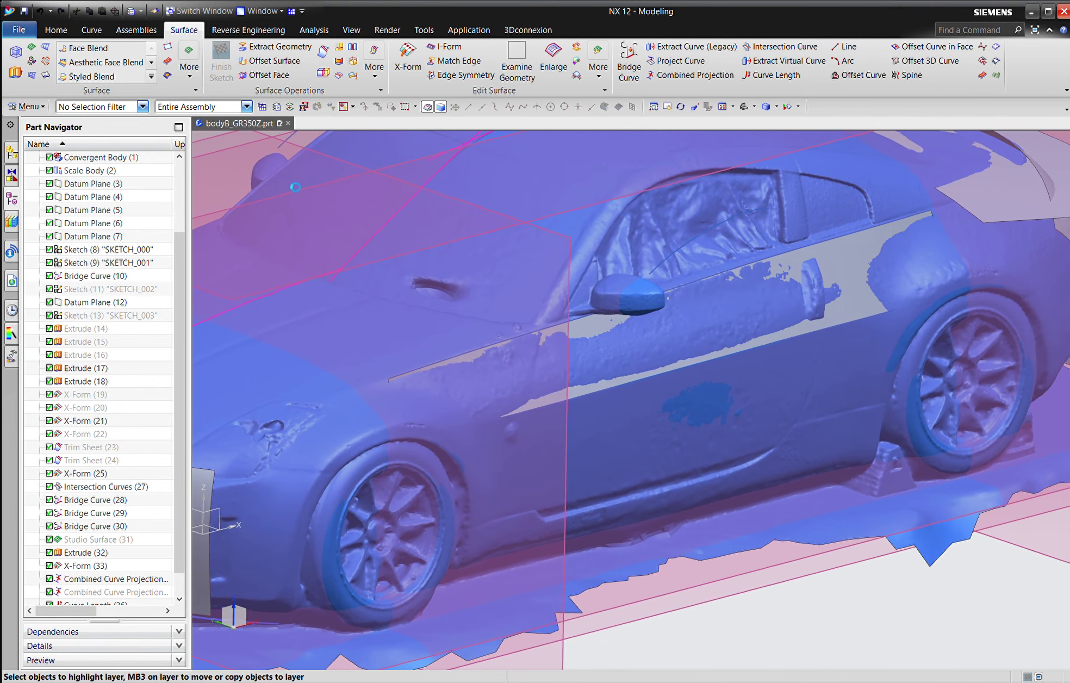
middle_click(293, 182)
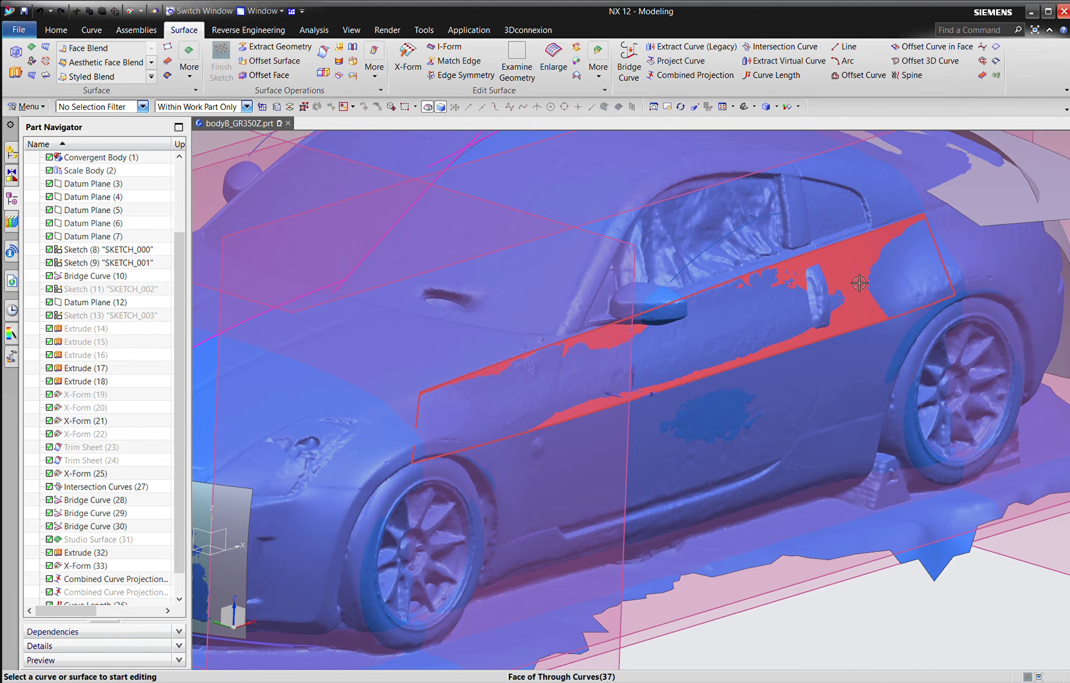
Step: Open the upper door side surface in X-Form and shift its two inner lengthwise polylines to bow the surface toward the scan
click(856, 284)
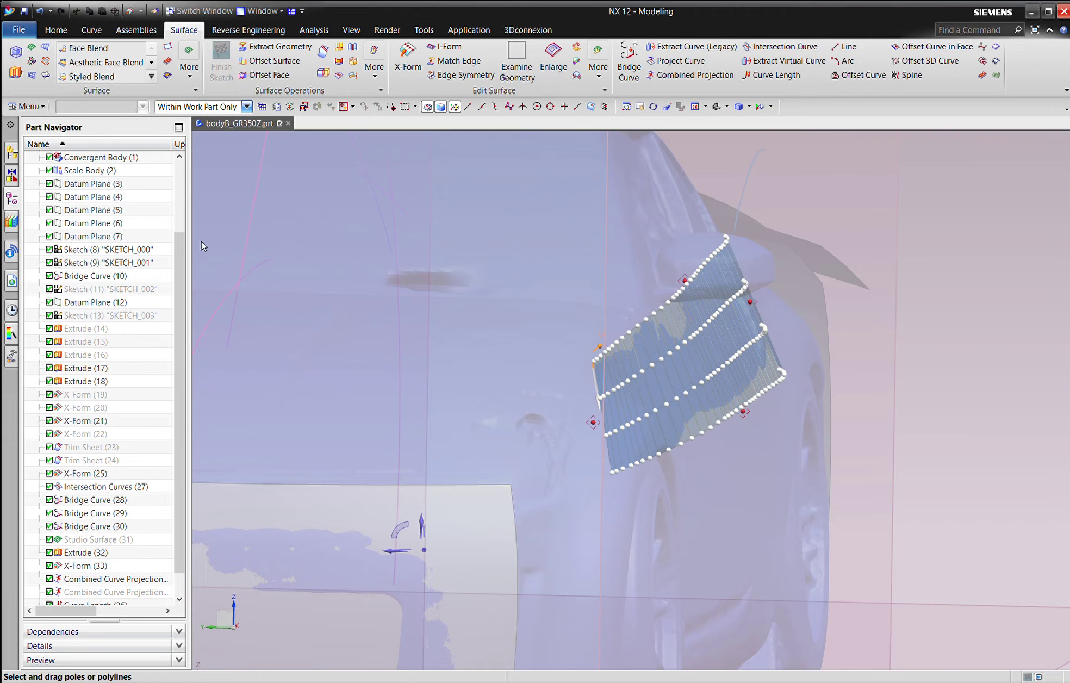
middle_drag(280, 247, 53, 266)
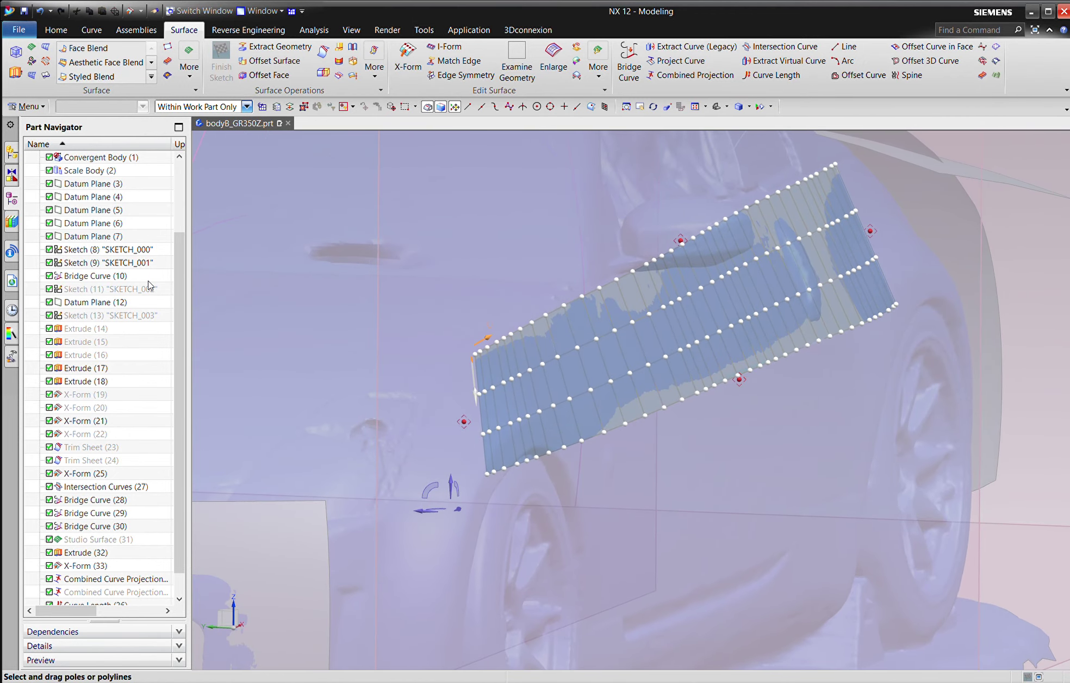
middle_drag(828, 427, 585, 343)
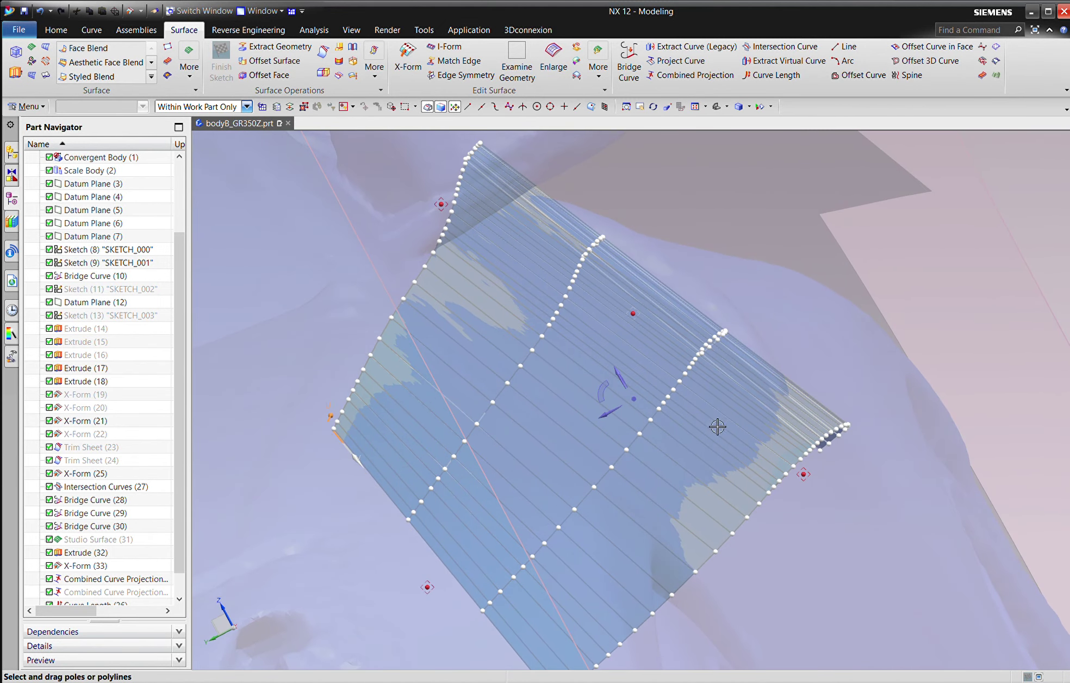
middle_drag(656, 453, 649, 443)
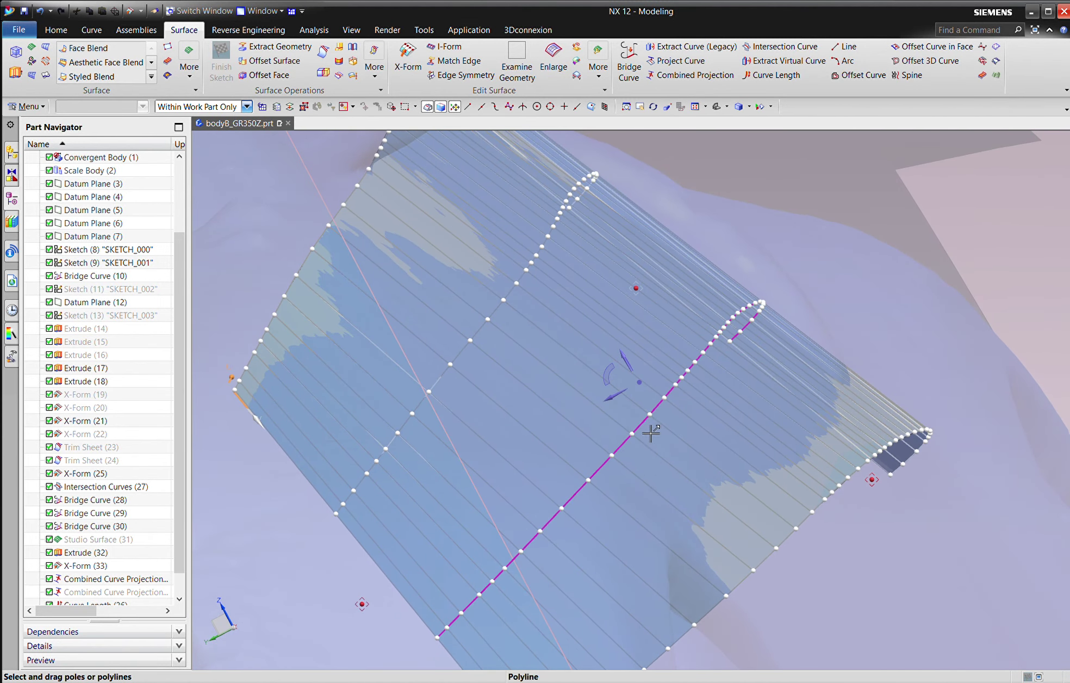
drag(652, 433, 659, 415)
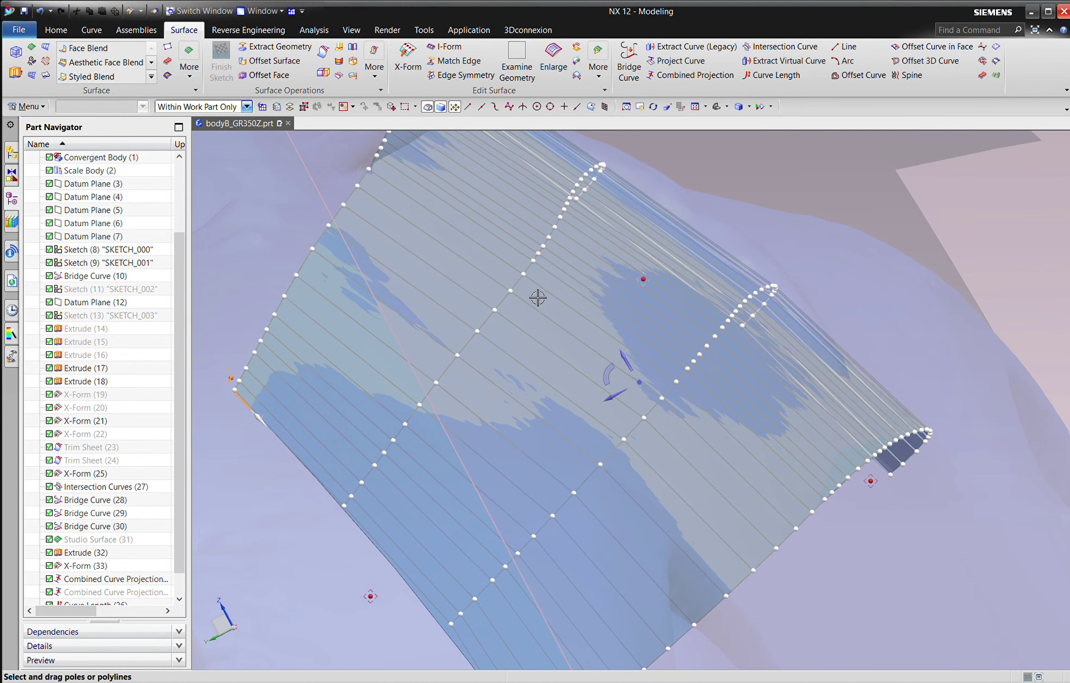
scroll(536, 297, up, 2)
drag(515, 286, 499, 297)
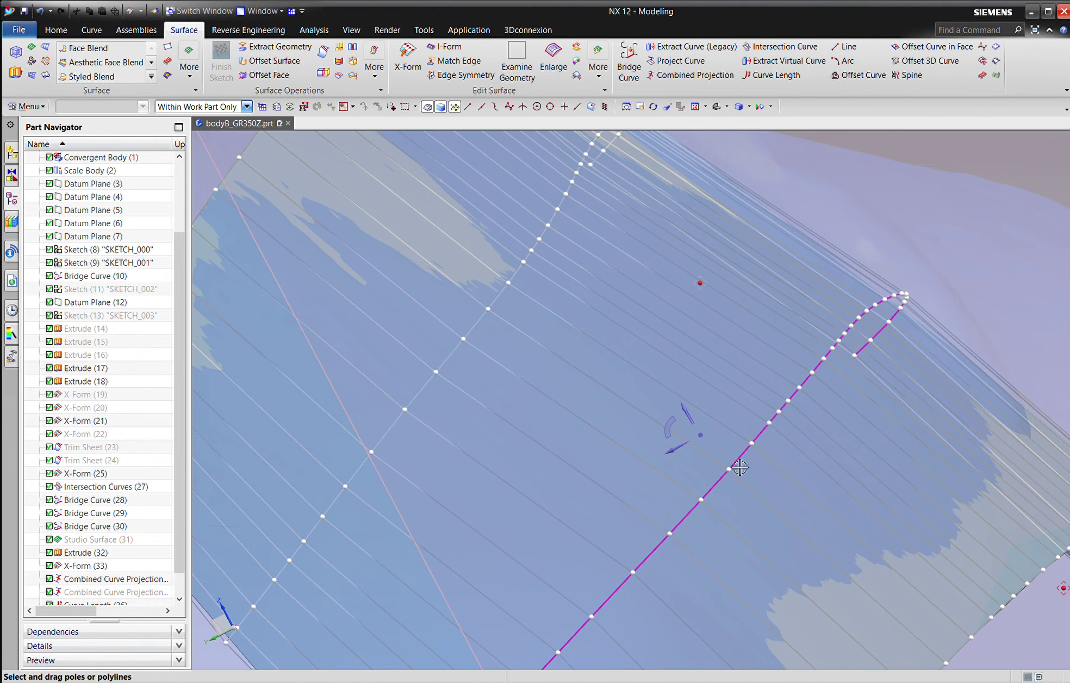
drag(743, 464, 750, 446)
scroll(750, 446, down, 3)
Step: Refine the upper door surface's curvature by moving its upper inner polyline inward and its lower inner polyline slightly outward
middle_drag(751, 447, 623, 338)
middle_drag(814, 357, 652, 359)
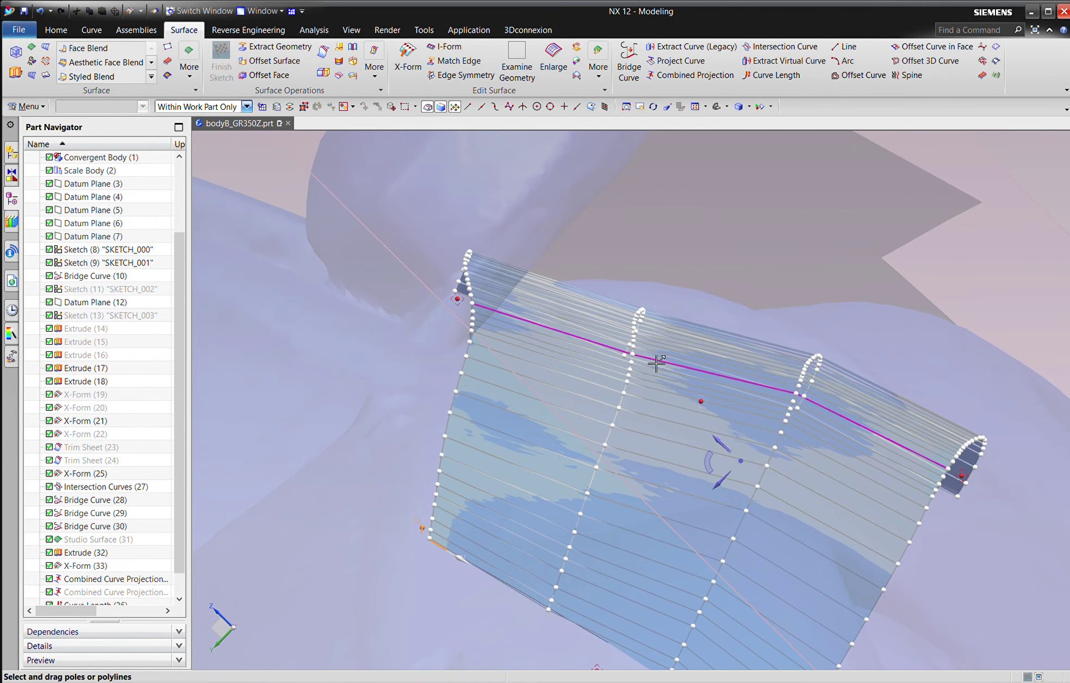
scroll(650, 358, up, 4)
scroll(632, 356, up, 2)
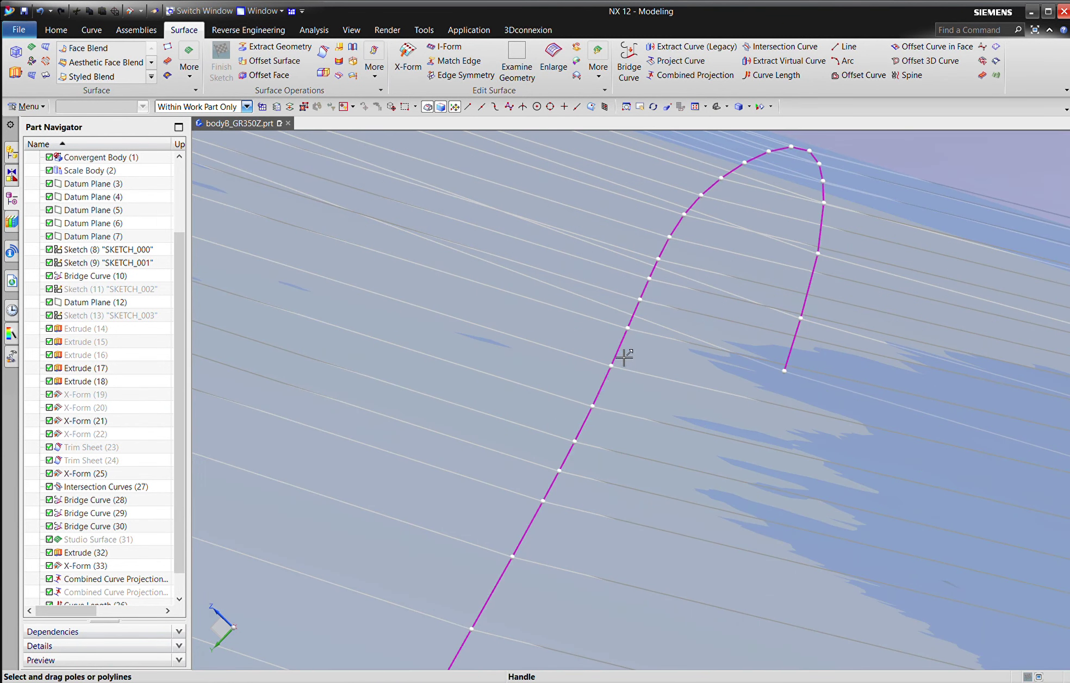
drag(622, 359, 610, 380)
scroll(618, 363, down, 4)
scroll(824, 451, up, 4)
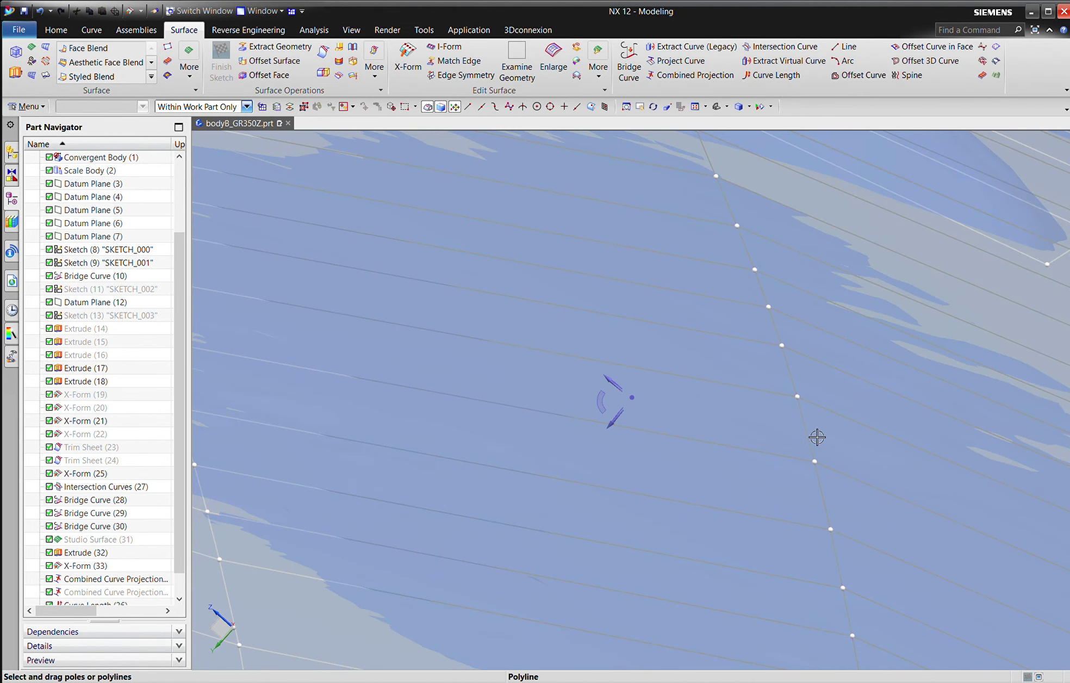
drag(817, 438, 820, 434)
Step: Nudge the crosswise polylines at the surface's rear end, around the door handle, to follow the scan
scroll(821, 424, down, 3)
middle_drag(822, 360, 699, 254)
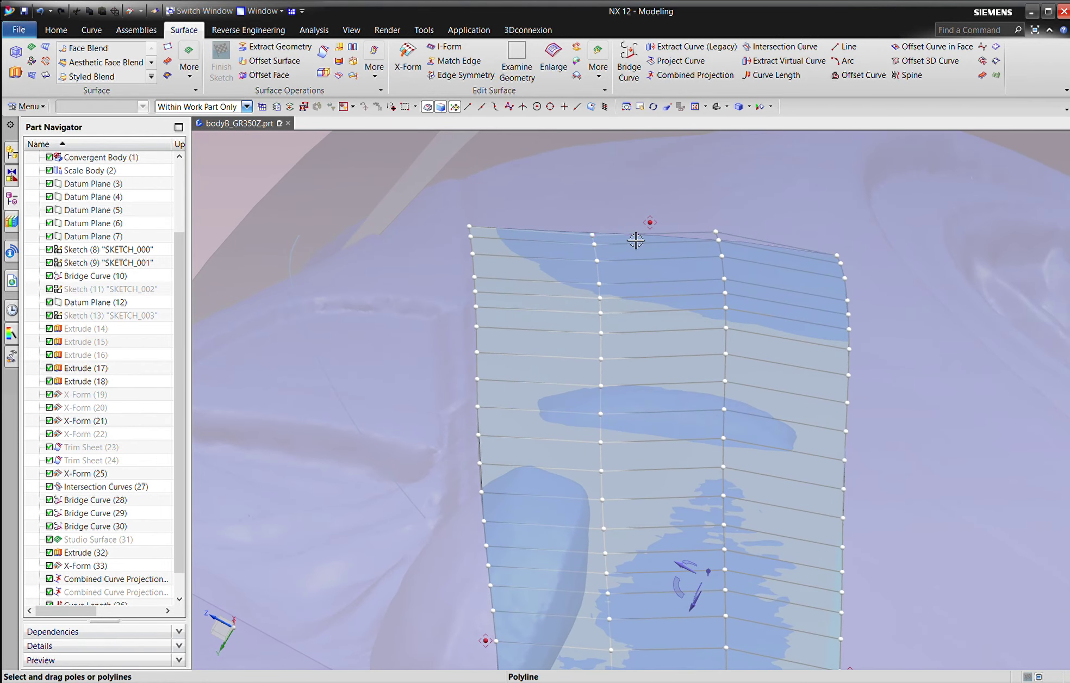
drag(636, 239, 634, 247)
middle_drag(634, 247, 653, 329)
drag(644, 364, 645, 362)
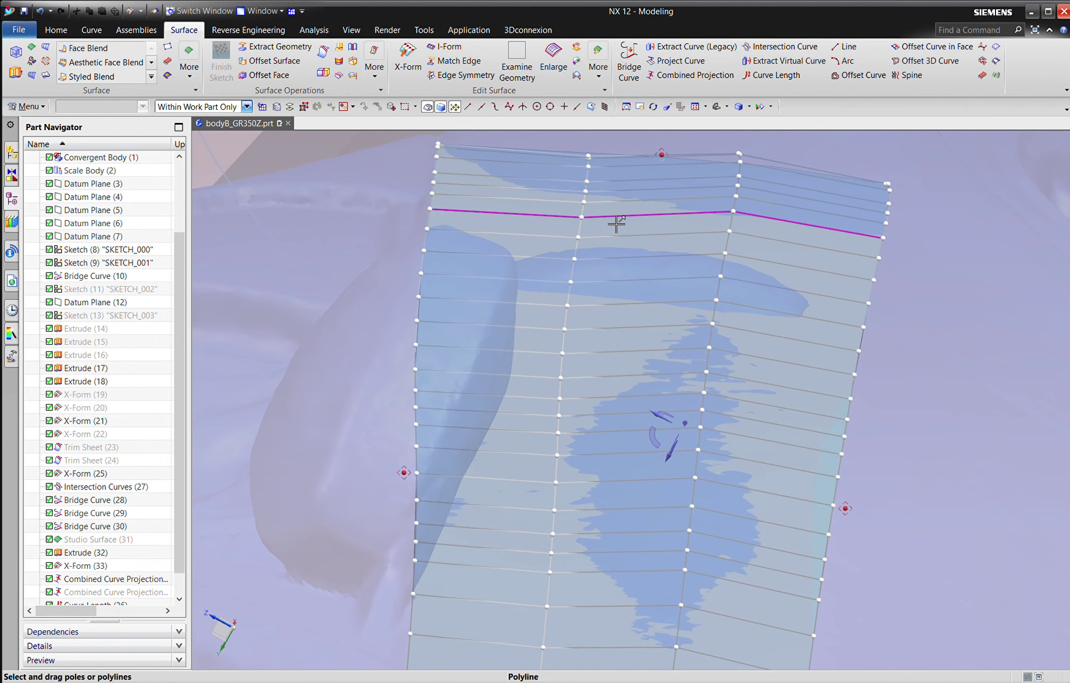
Step: Nudge the crosswise polyline near the surface's front end above the wheel arch and finish the X-Form edit
middle_drag(616, 225, 849, 312)
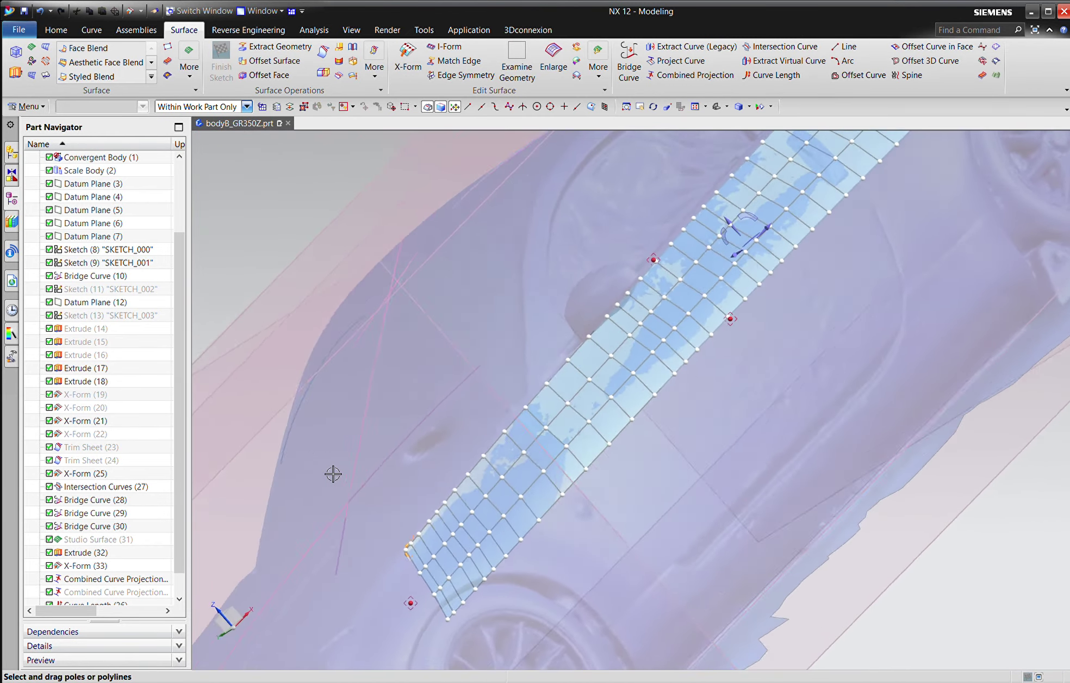
middle_drag(333, 473, 665, 441)
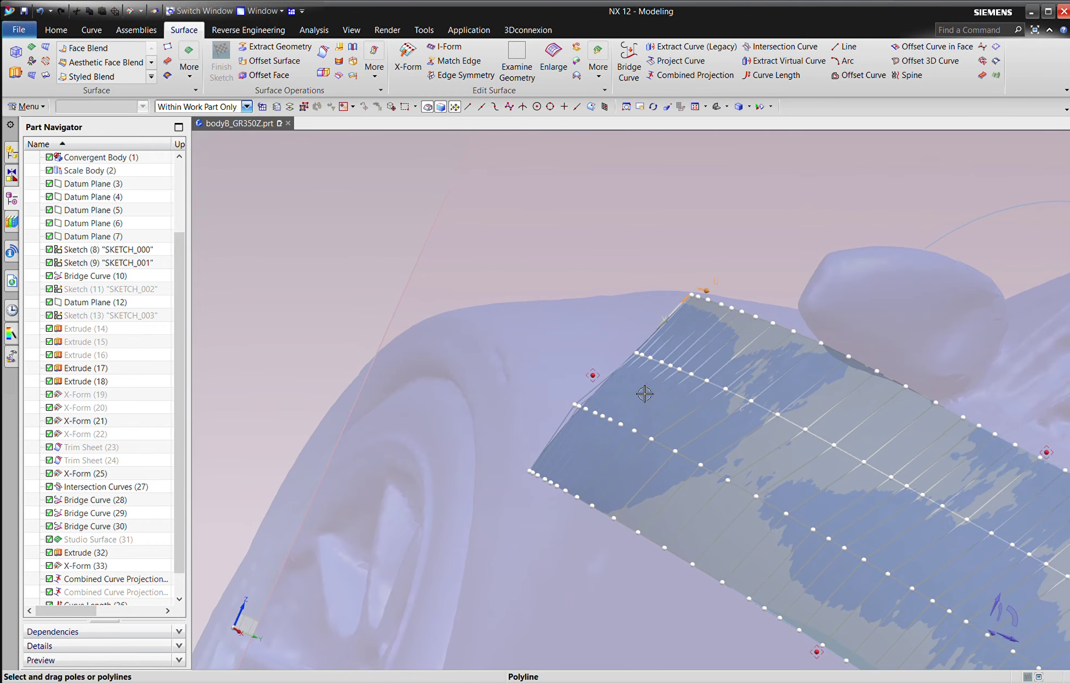
drag(642, 393, 643, 395)
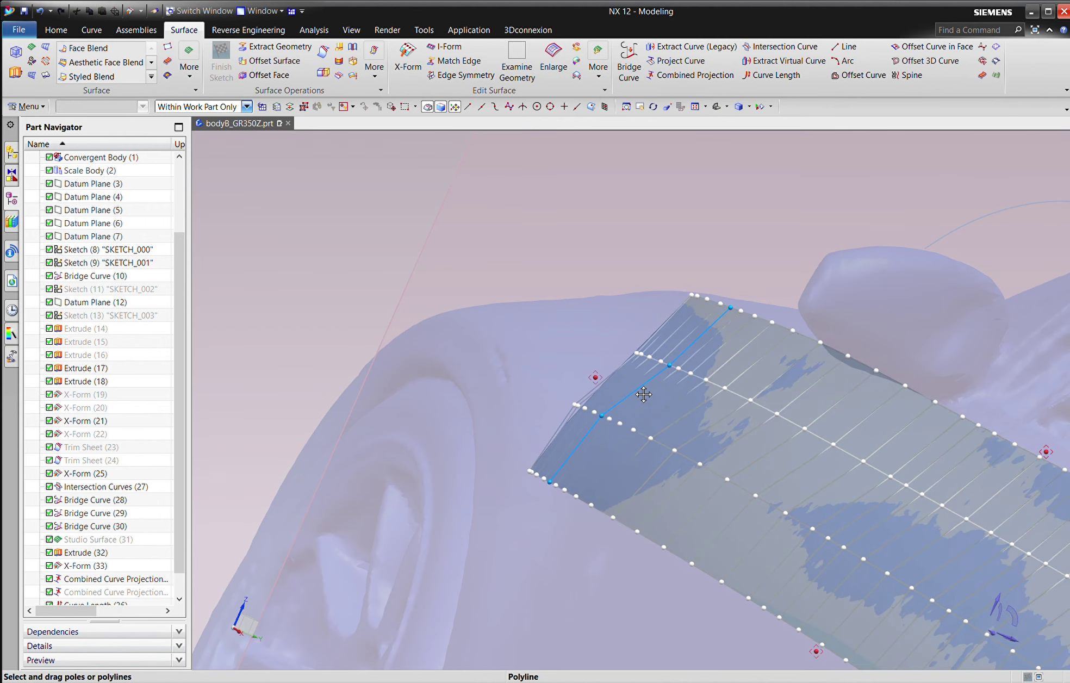
click(120, 617)
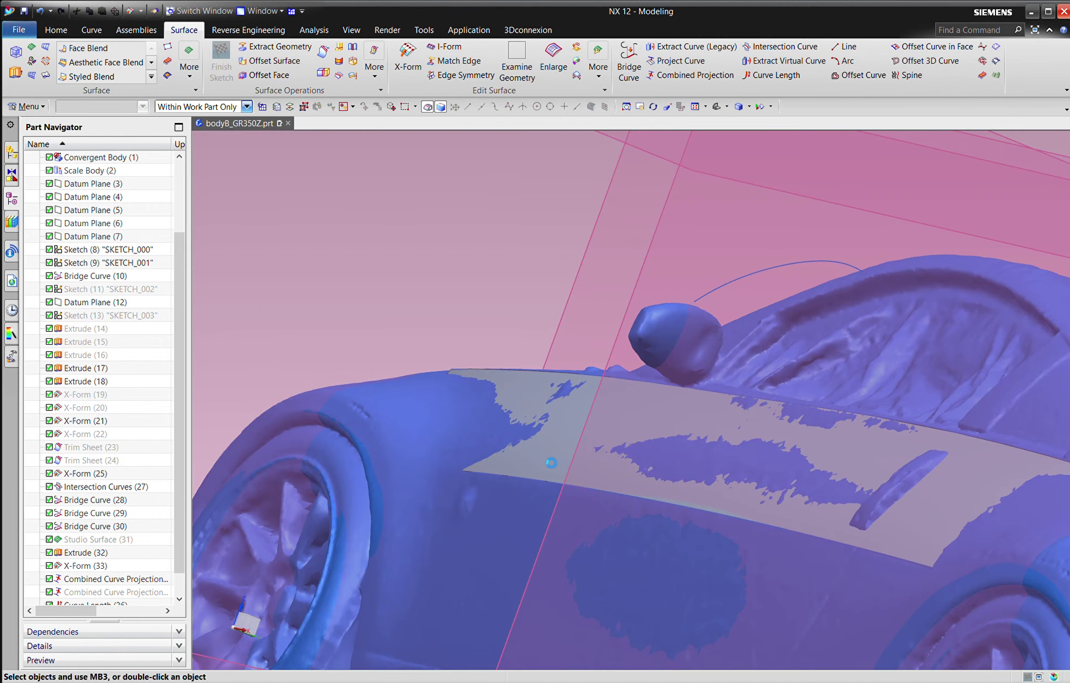
Step: Extrude the lower edge of the upper door surface downward over the lower door with an end distance of 23
middle_drag(634, 312, 906, 474)
scroll(906, 474, up, 5)
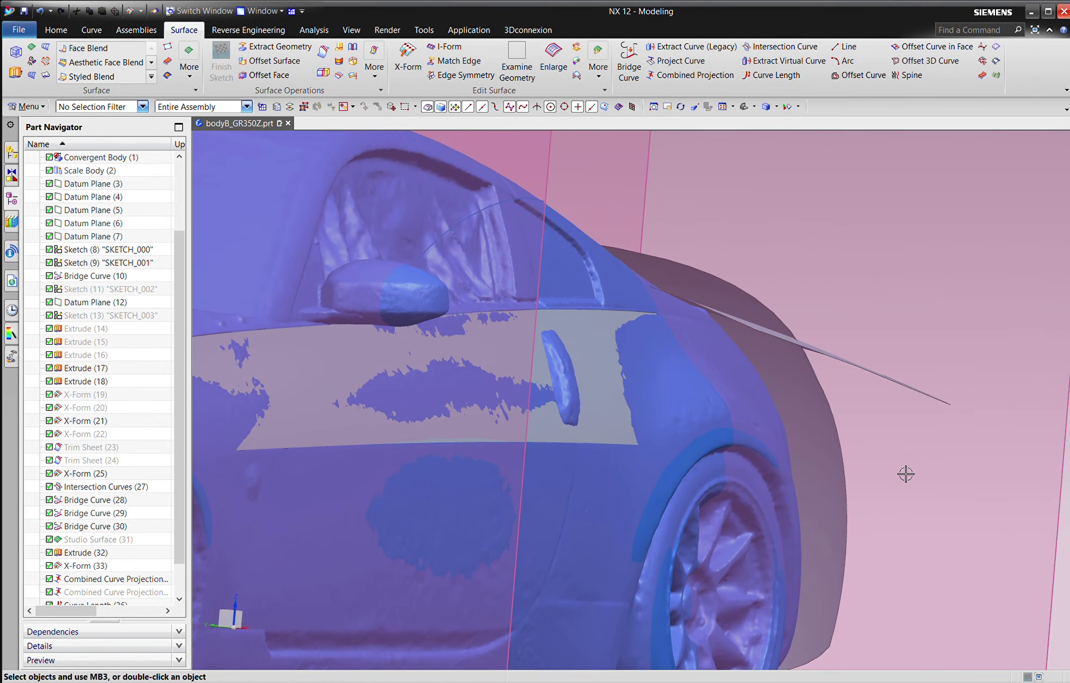
middle_drag(906, 474, 760, 497)
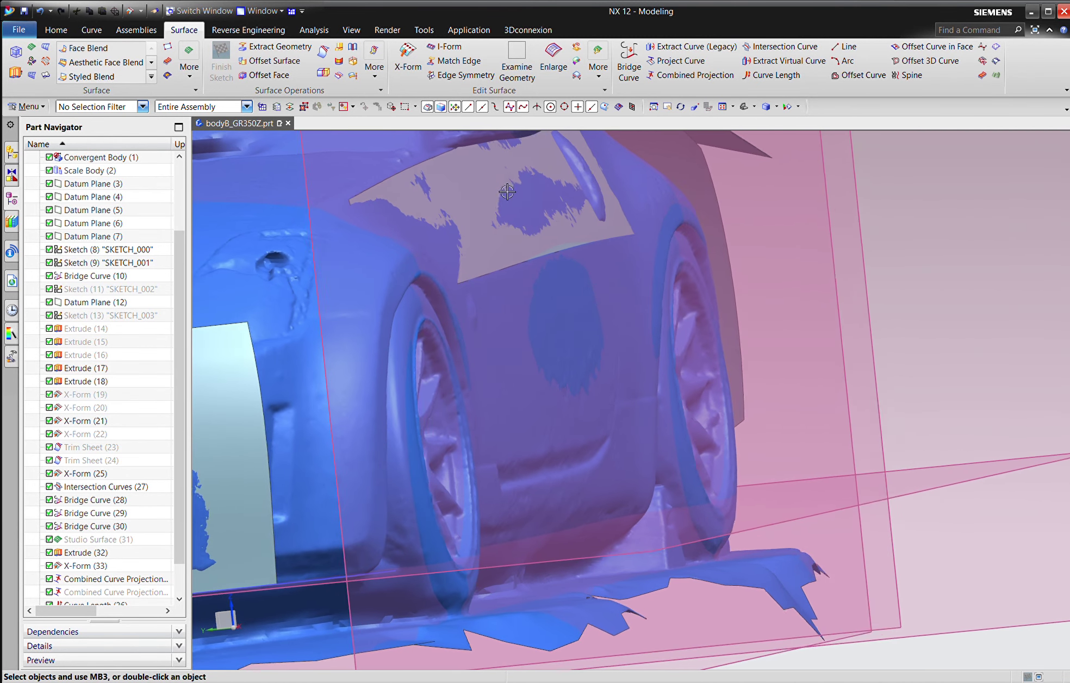
middle_drag(507, 192, 492, 182)
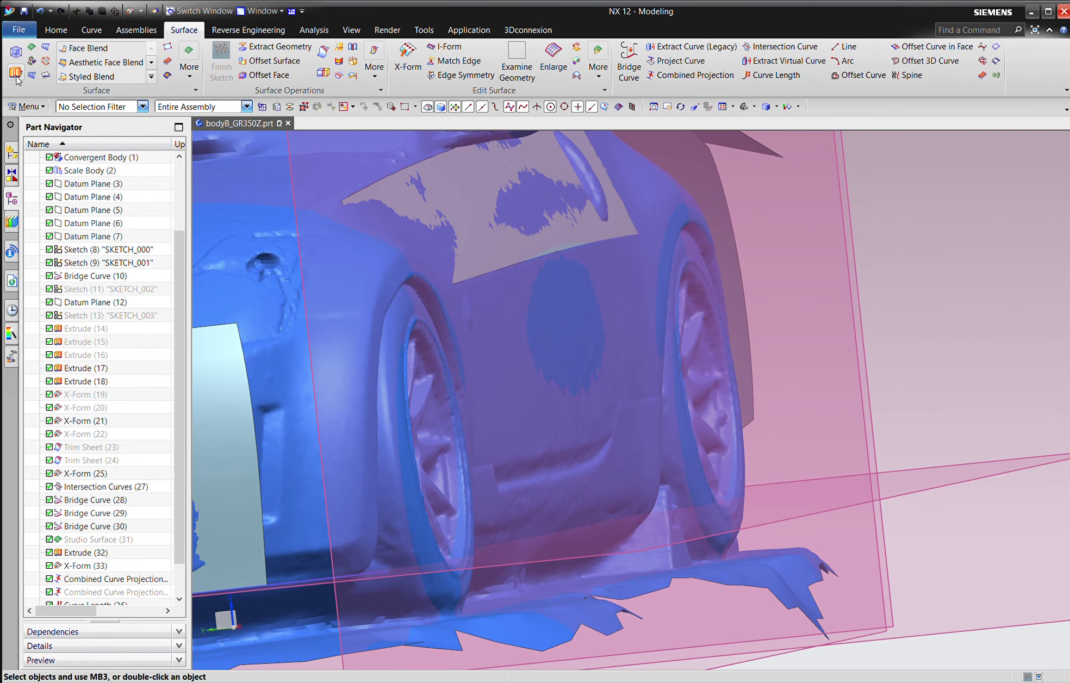
click(610, 252)
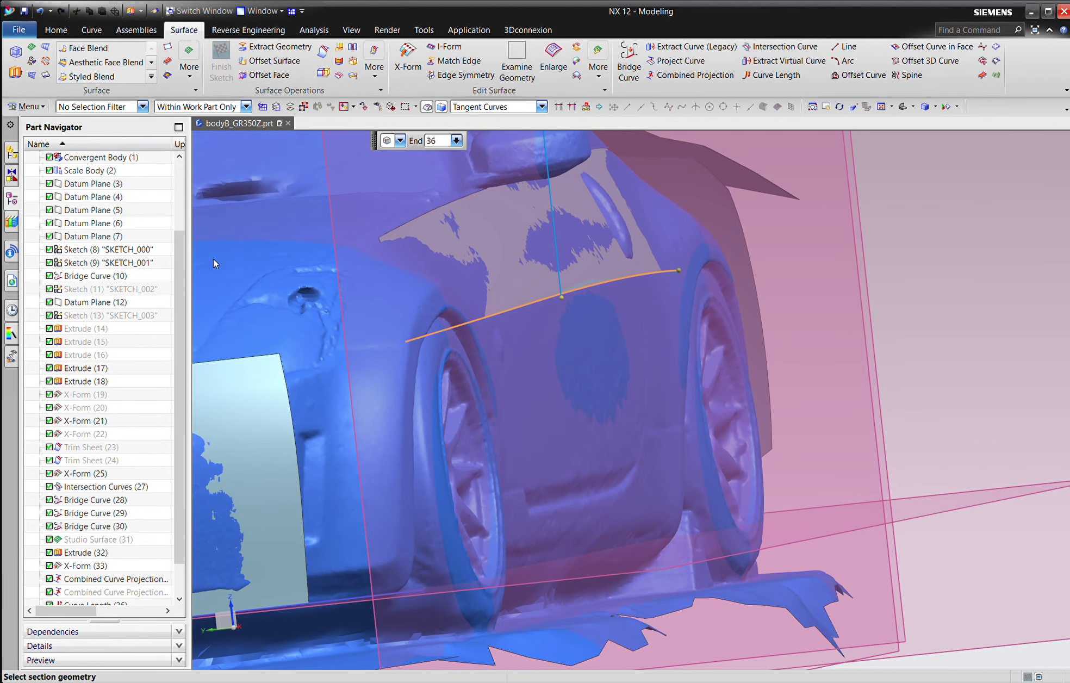
click(184, 275)
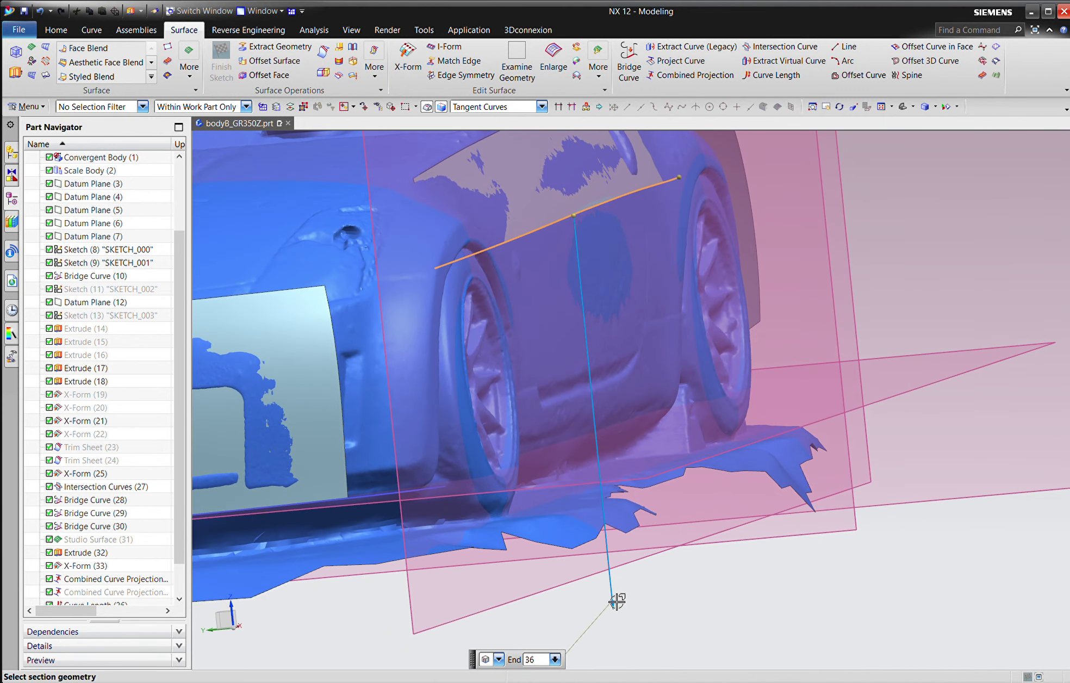
drag(621, 591, 599, 468)
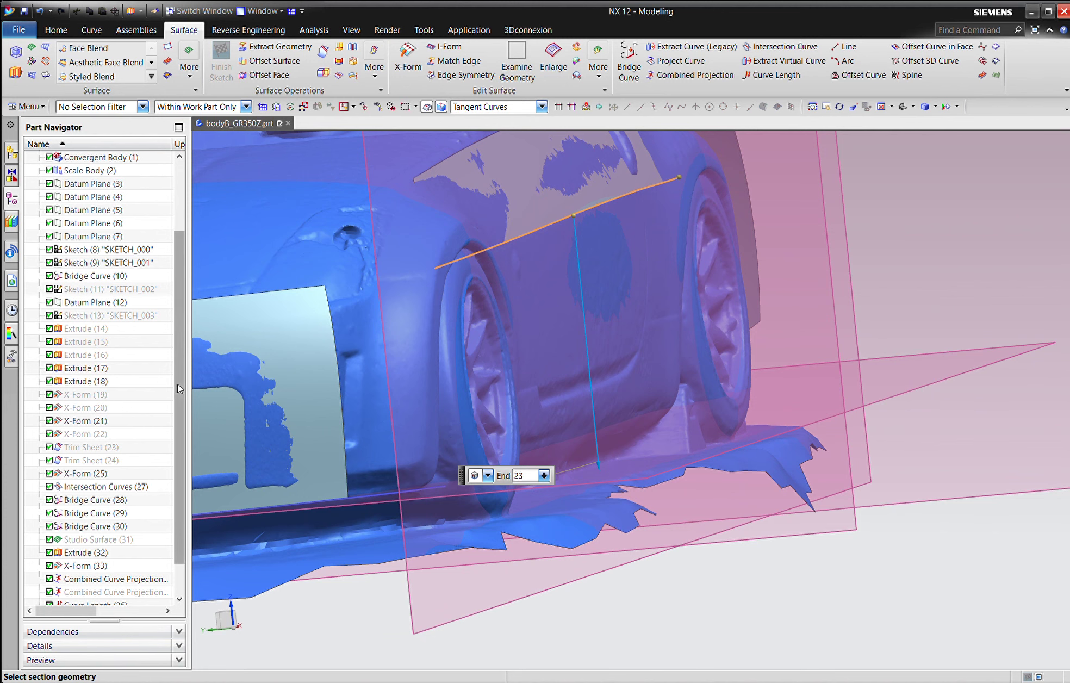
key(Return)
key(ctrl+alt+f)
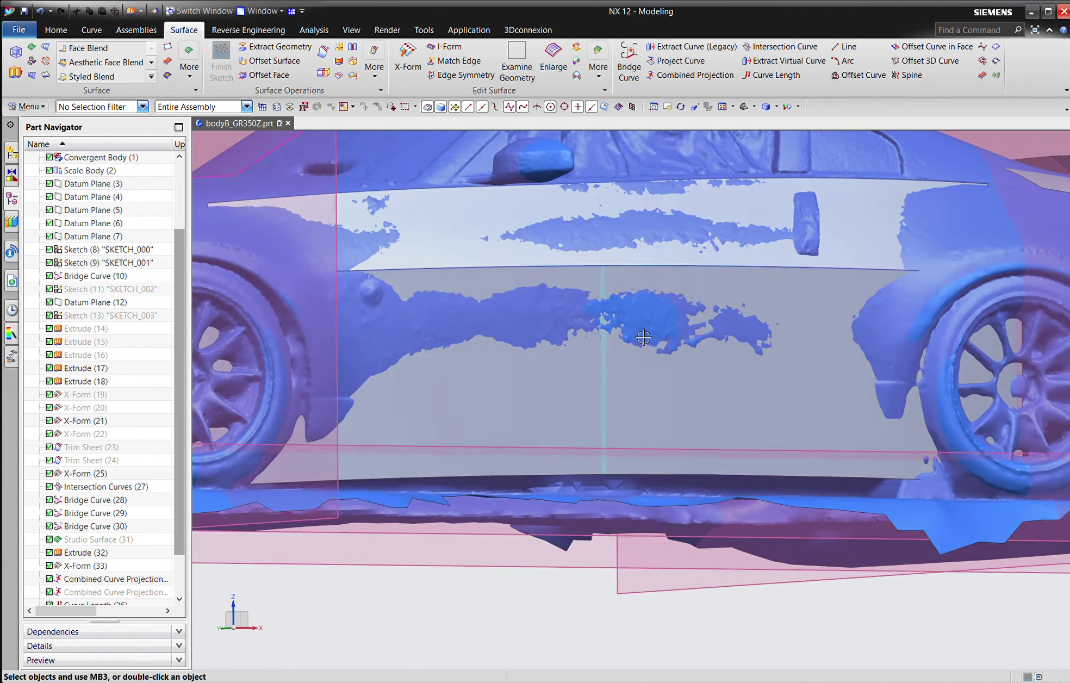
Step: Open the extruded lower door sheet in X-Form and reduce the number of poles along its length
middle_drag(644, 338, 775, 259)
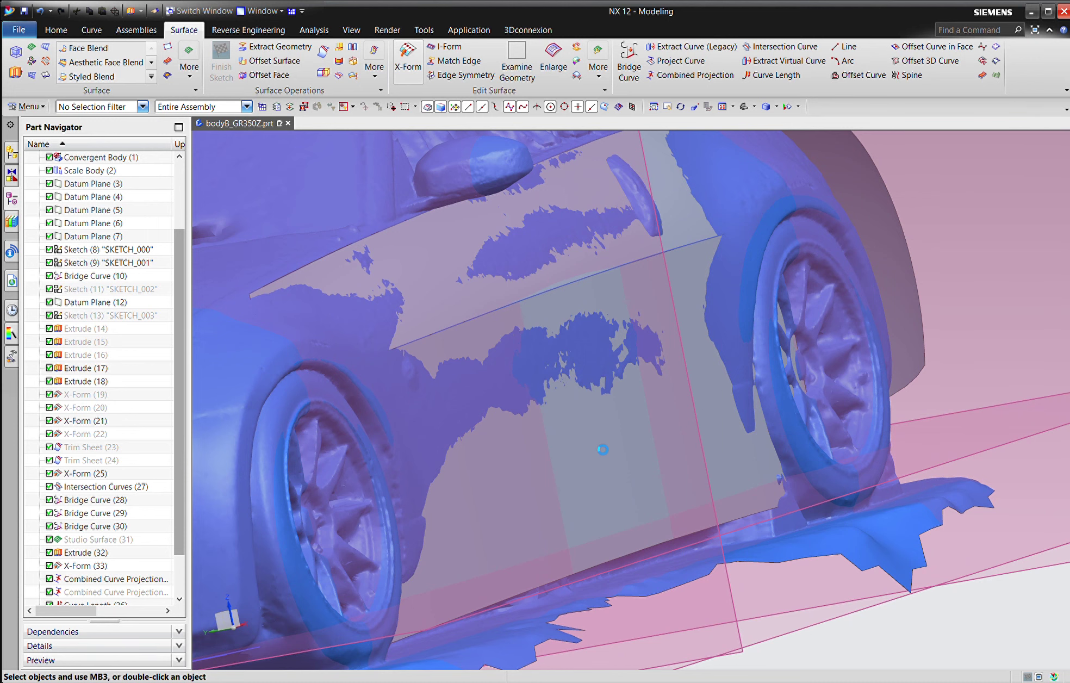
click(596, 452)
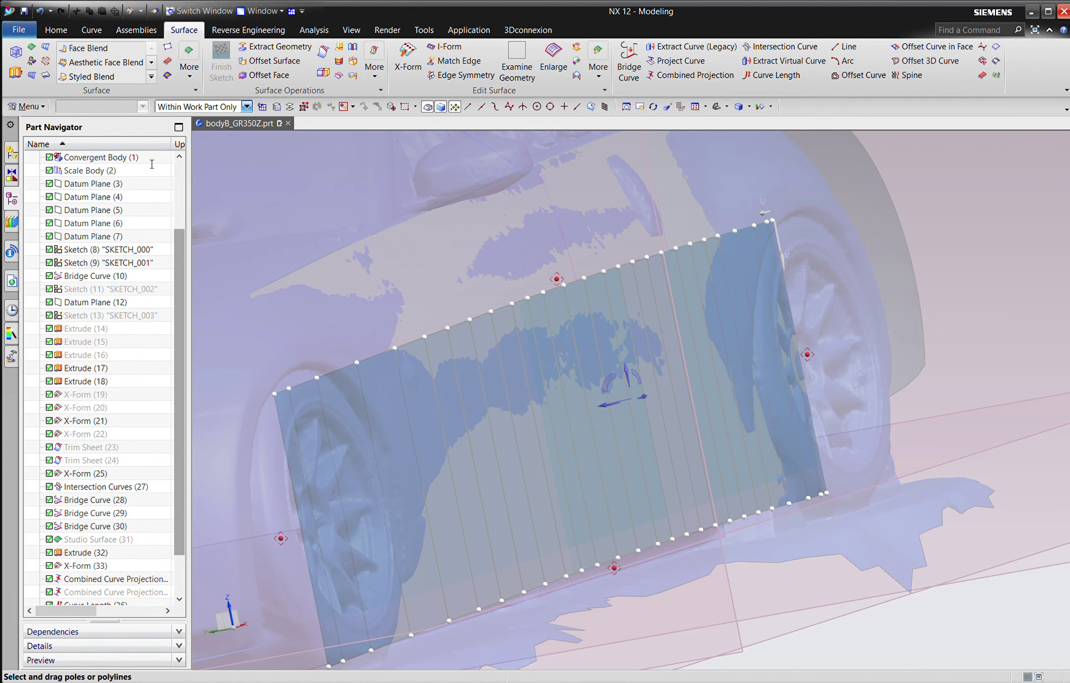
key(Return)
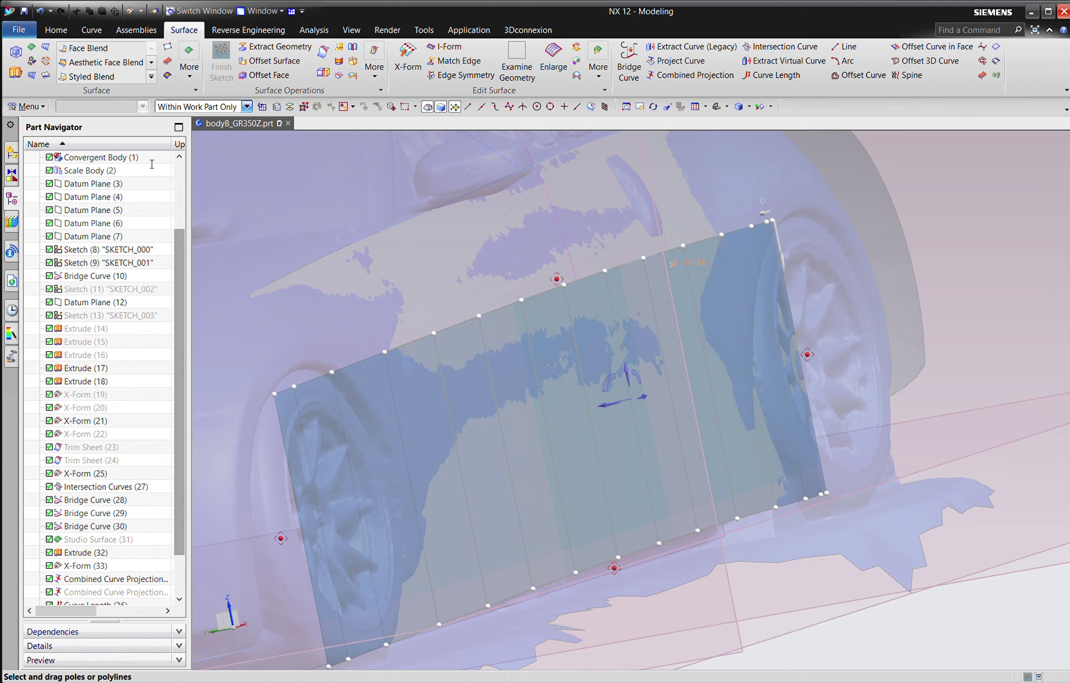
key(Return)
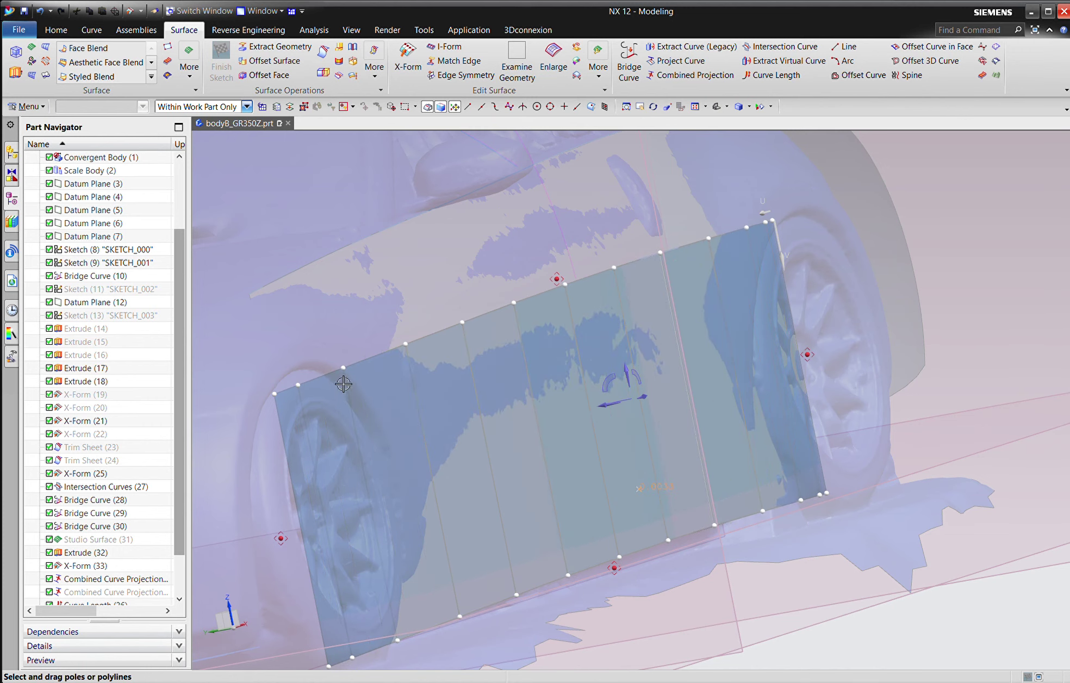
Step: Shape the lower door sheet to the scan by moving its bottom polylines inward toward the sill and its middle polyline outward
middle_drag(623, 308, 409, 478)
middle_drag(469, 383, 538, 400)
middle_drag(686, 356, 589, 558)
drag(596, 531, 574, 531)
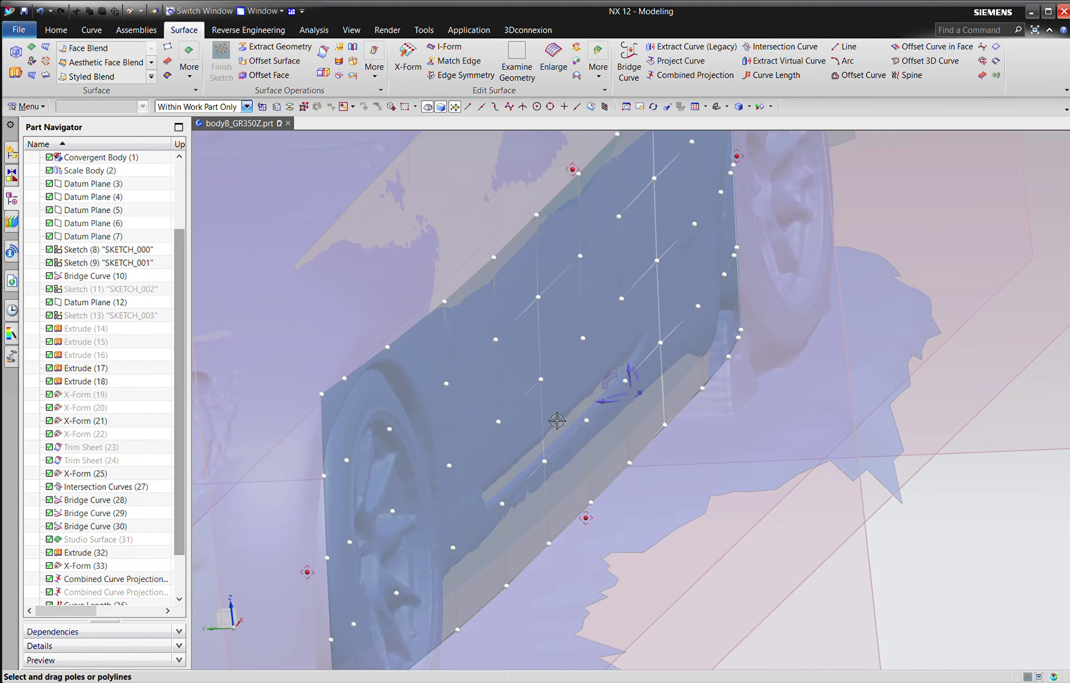
drag(571, 453, 589, 452)
mouse_move(574, 534)
mouse_down()
mouse_move(560, 535)
mouse_move(569, 532)
mouse_up()
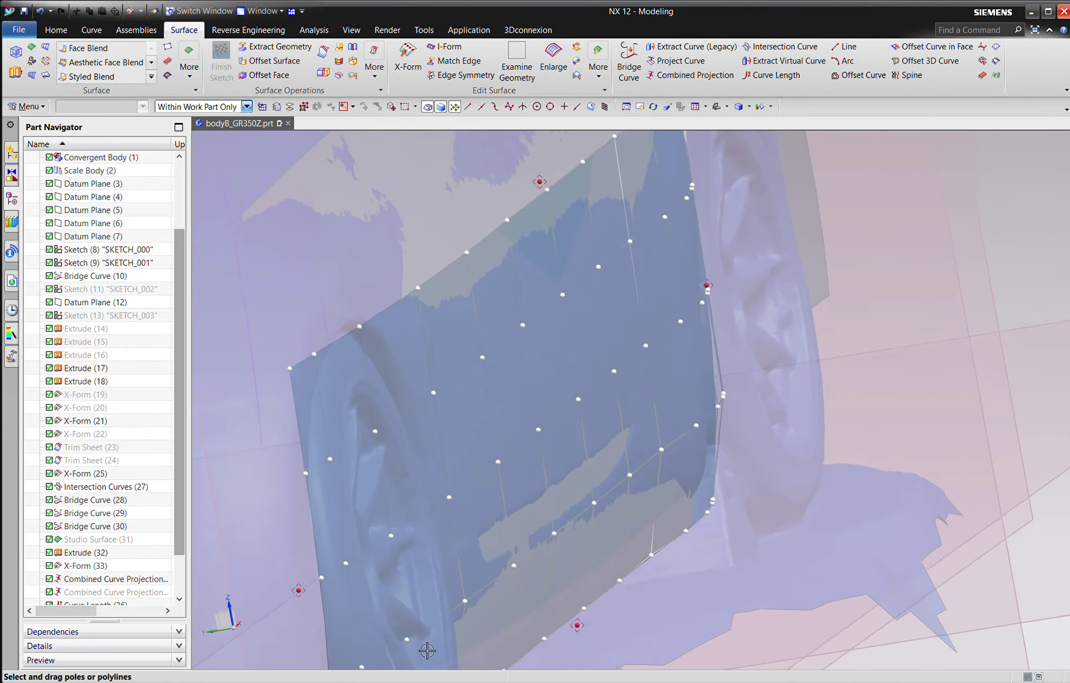
Step: Fine-tune the lower door sheet's middle lengthwise polyline and the one just below its upper edge against the scan
middle_drag(398, 675, 435, 318)
middle_drag(588, 356, 831, 478)
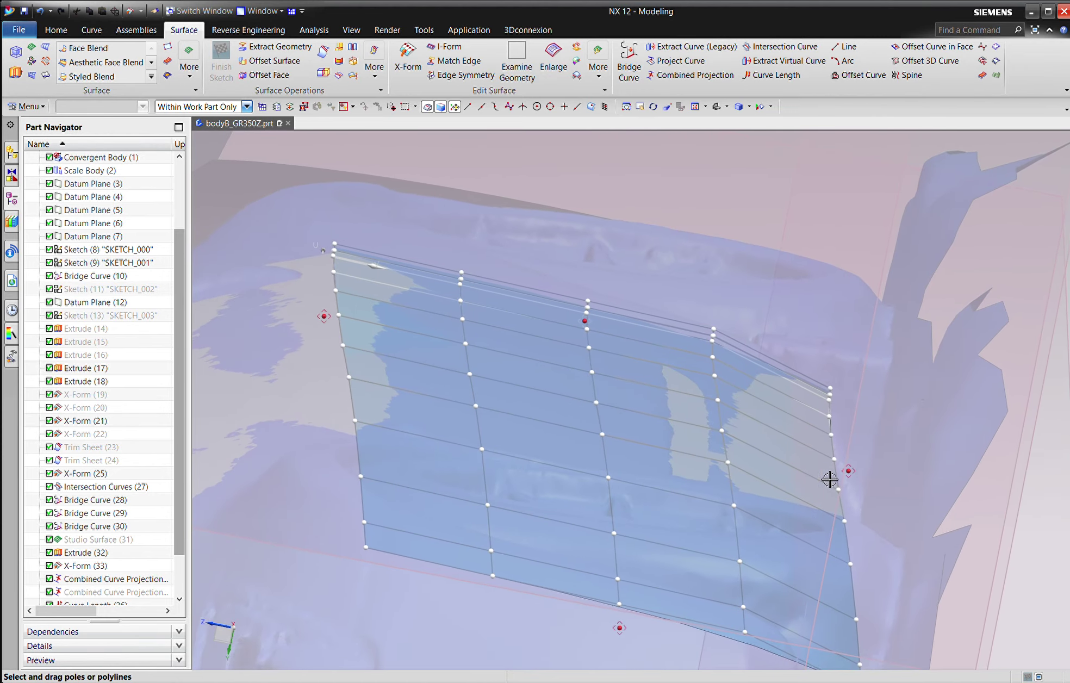
click(602, 375)
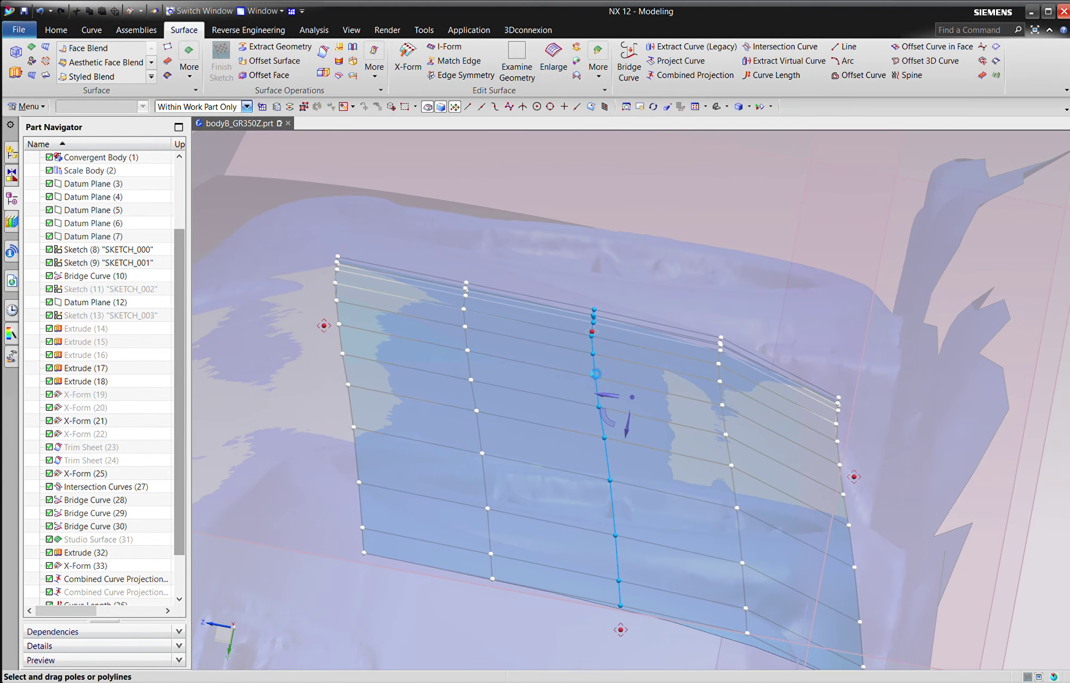
click(476, 373)
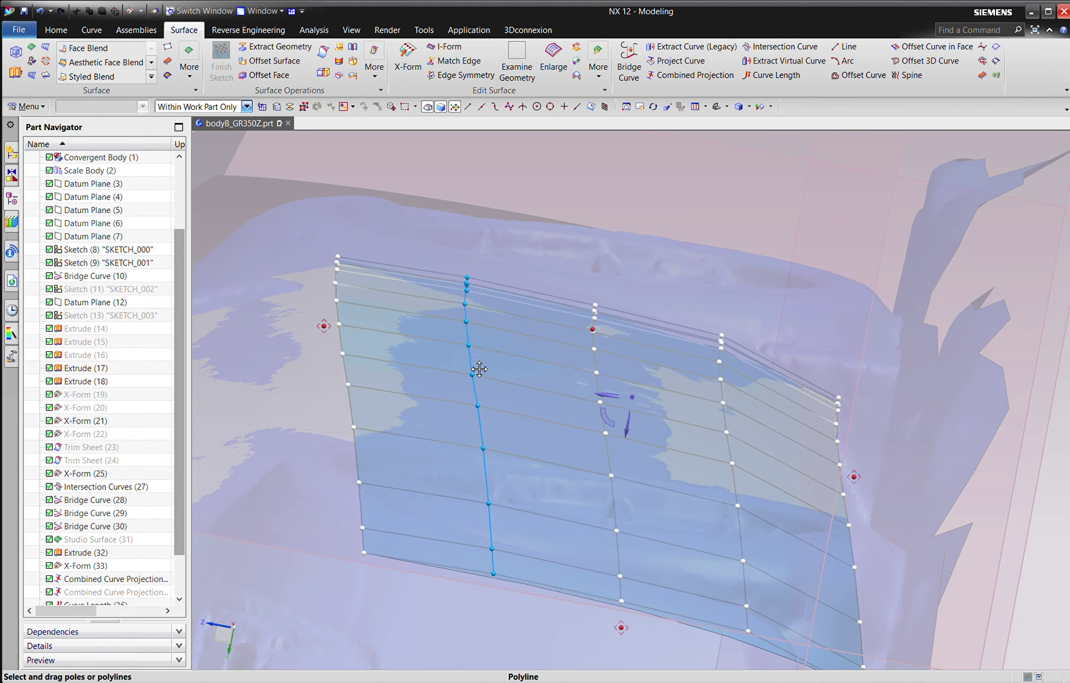
middle_drag(563, 401, 837, 385)
click(837, 385)
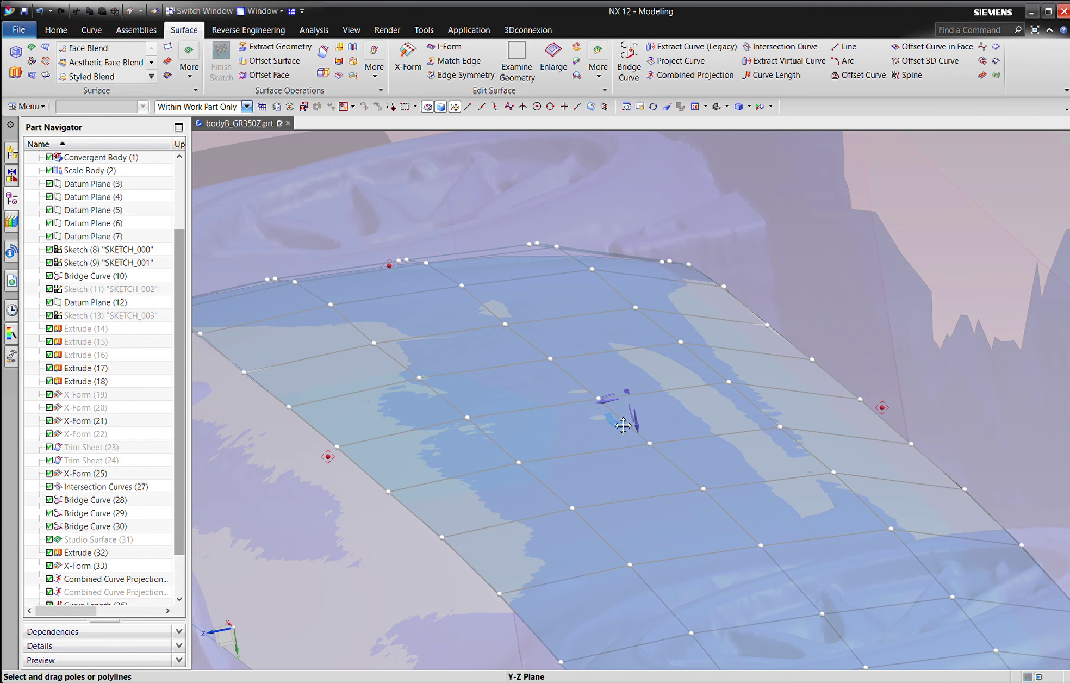
Step: Accept and reopen the lower door sheet's X-Form, then move the lengthwise polyline just below its upper edge slightly outward
click(579, 380)
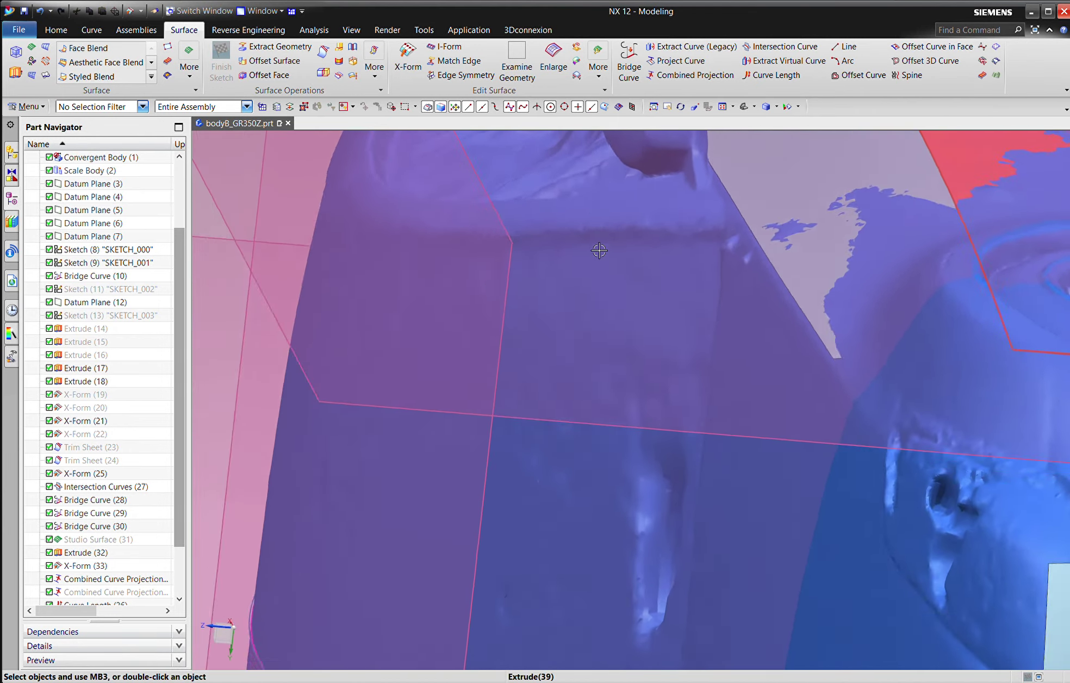
scroll(599, 250, down, 5)
scroll(85, 601, down, 2)
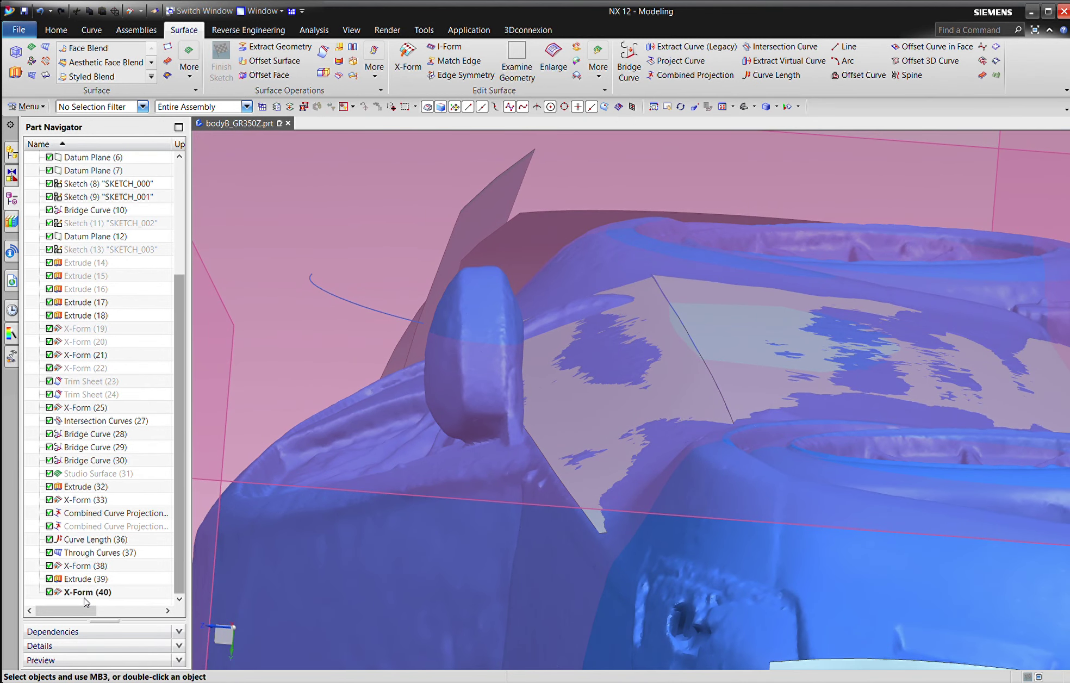
click(87, 595)
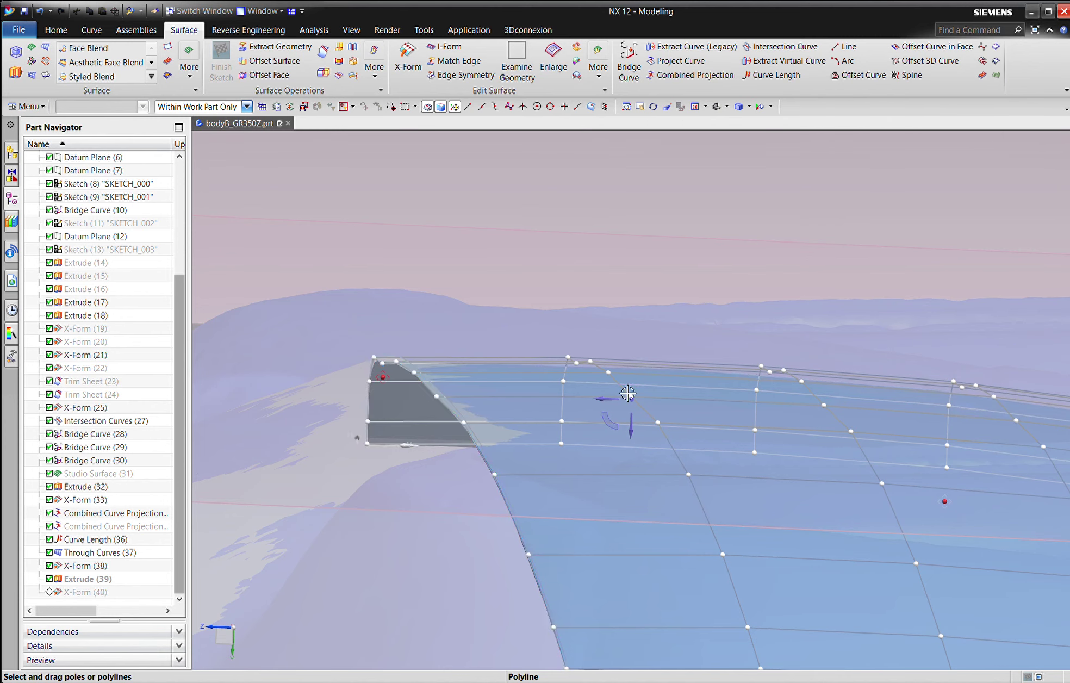
click(648, 414)
drag(645, 412, 645, 410)
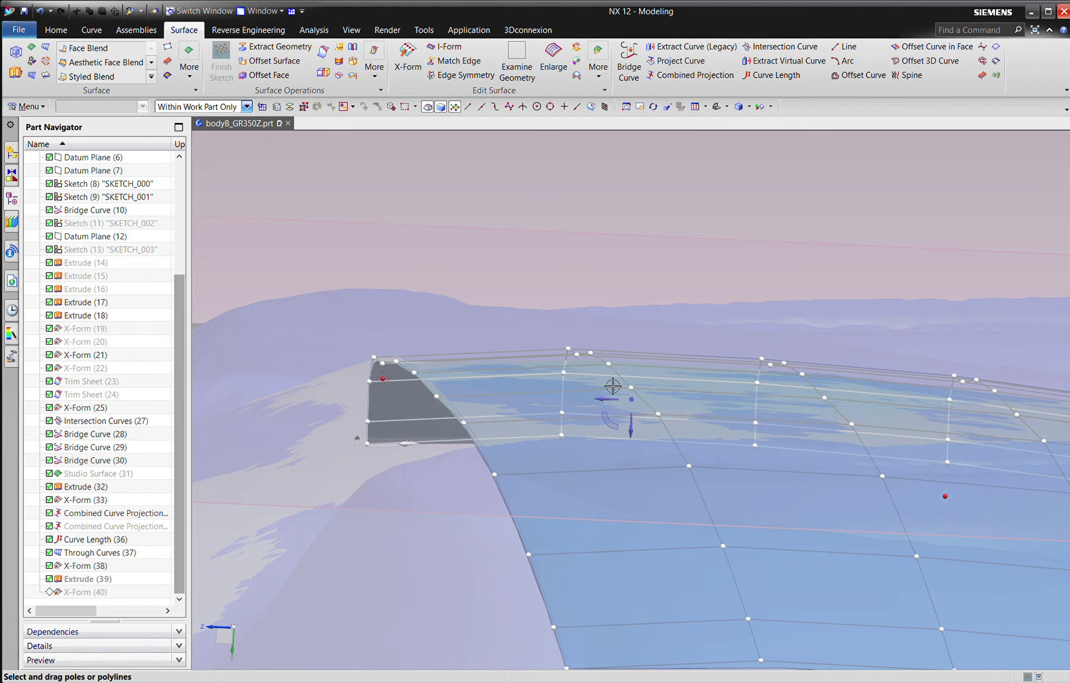
Step: Try to move the lower door sheet's front edge polyline and its fifth crosswise polyline slightly outward
scroll(613, 385, down, 8)
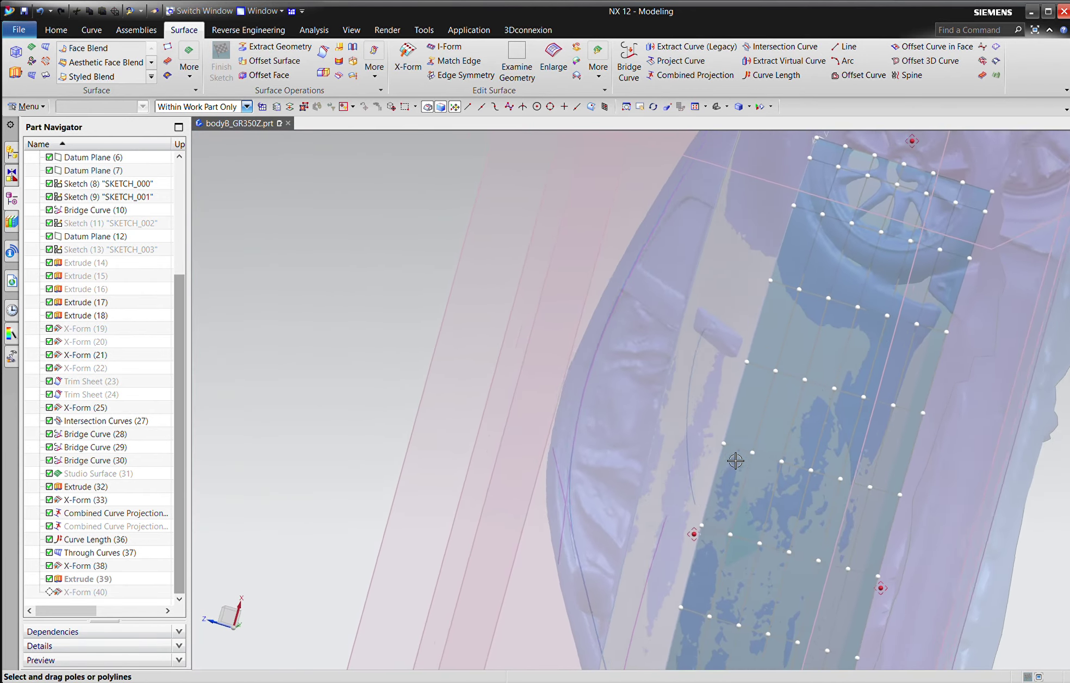
middle_drag(735, 460, 648, 494)
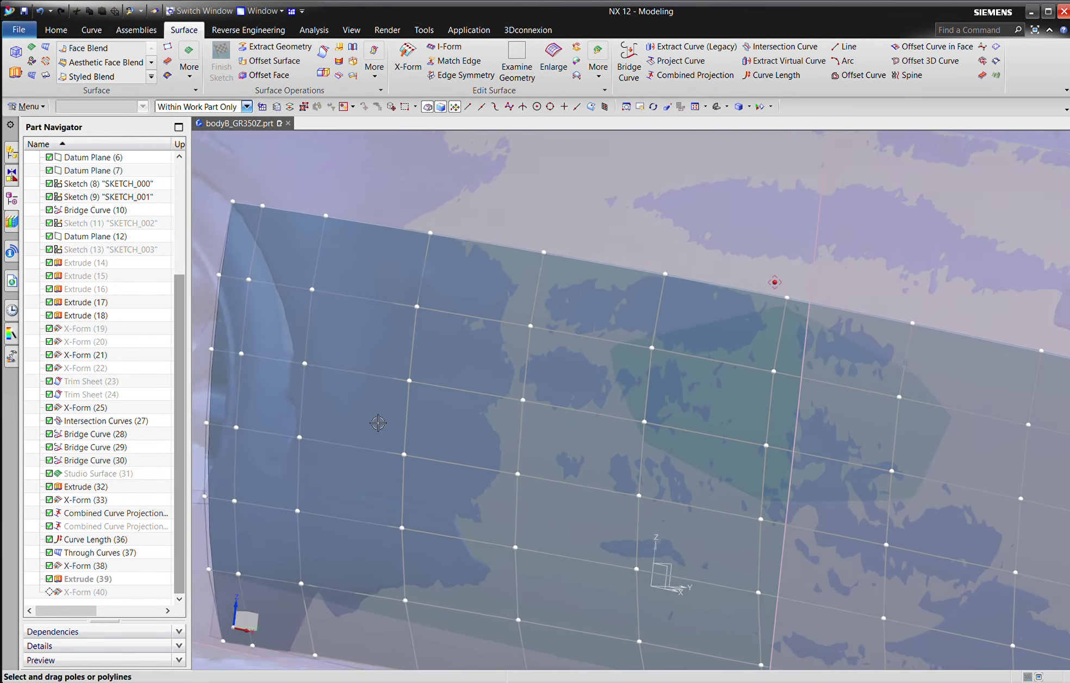
middle_drag(378, 422, 315, 386)
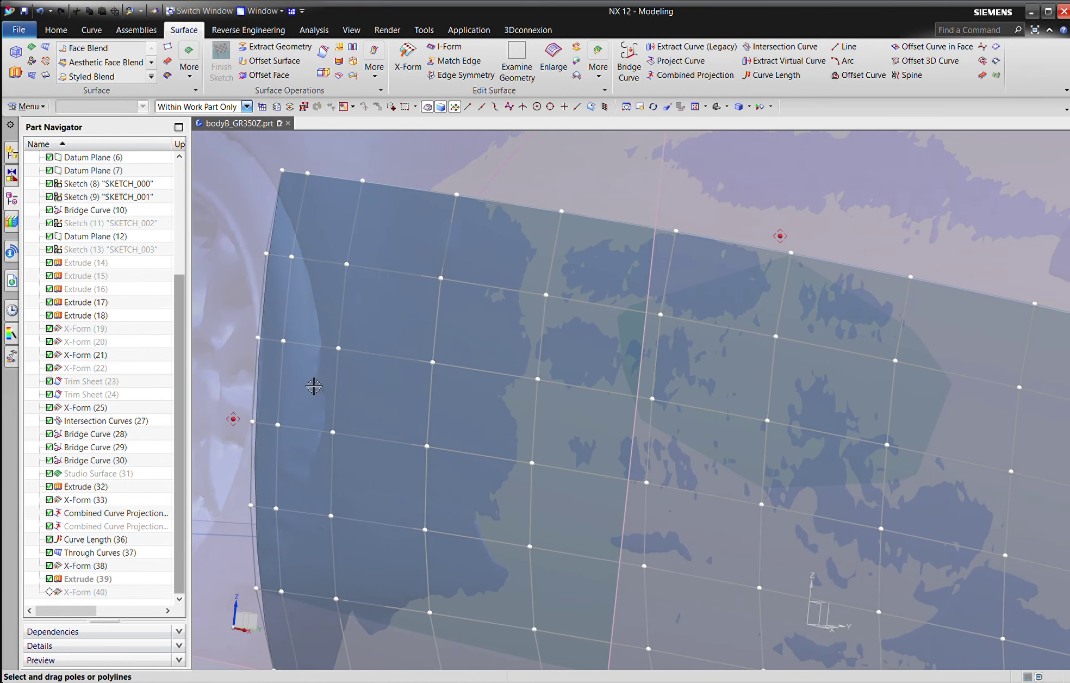
click(260, 383)
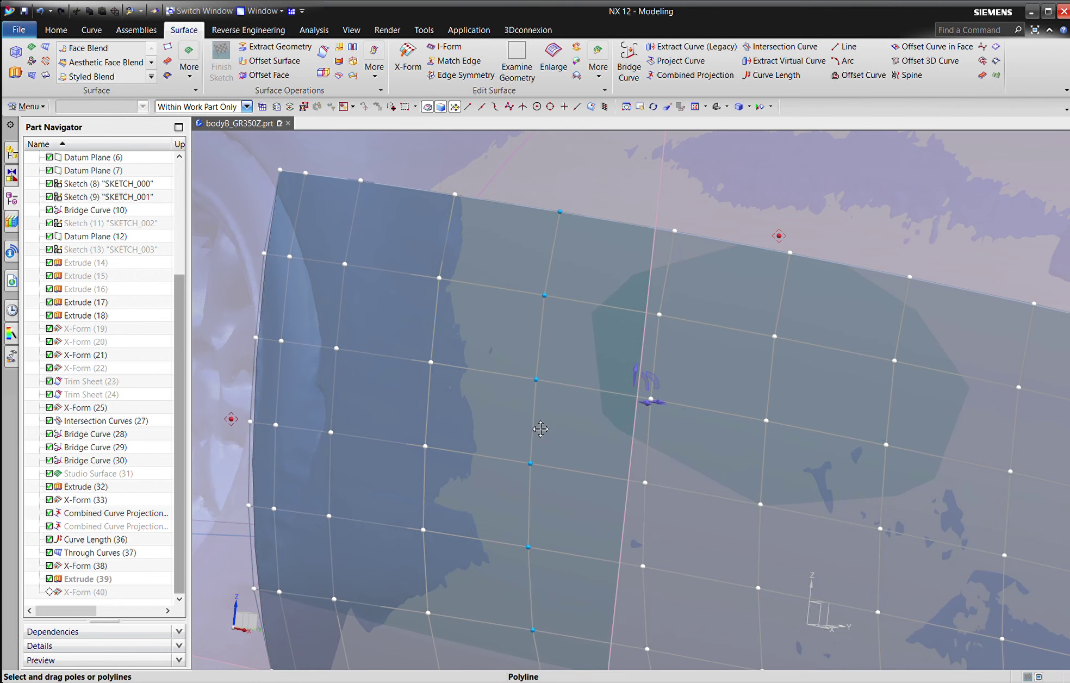
drag(541, 430, 542, 431)
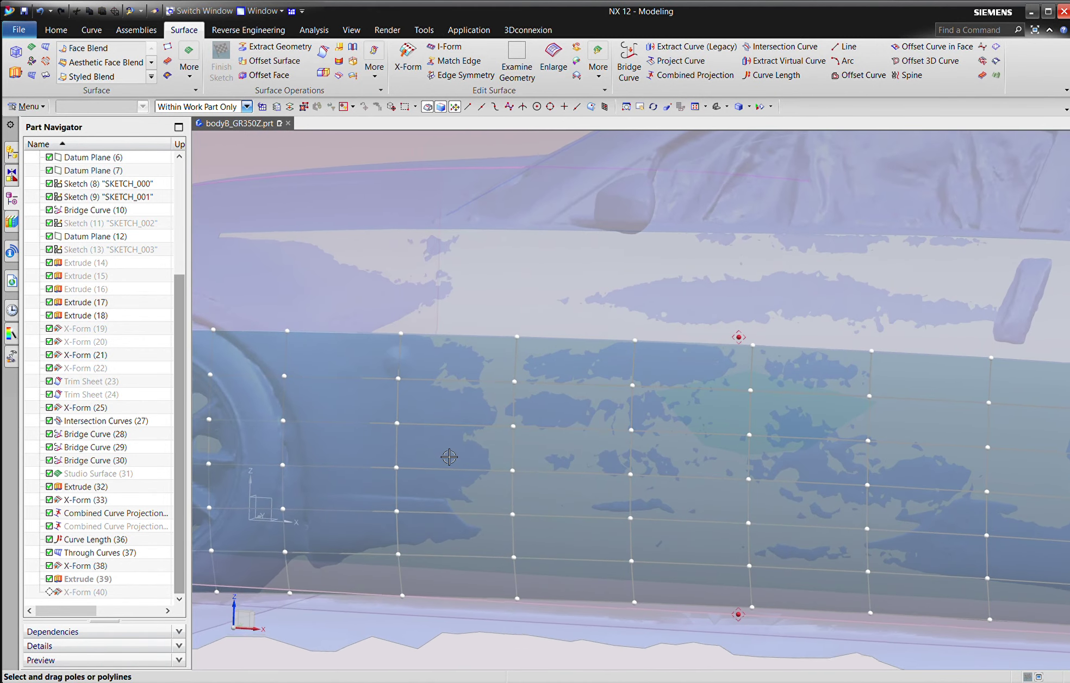
Step: Adjust the lower door sheet's front edge and a nearby crosswise polyline against the scan, and accept the X-Form
middle_drag(449, 456, 267, 389)
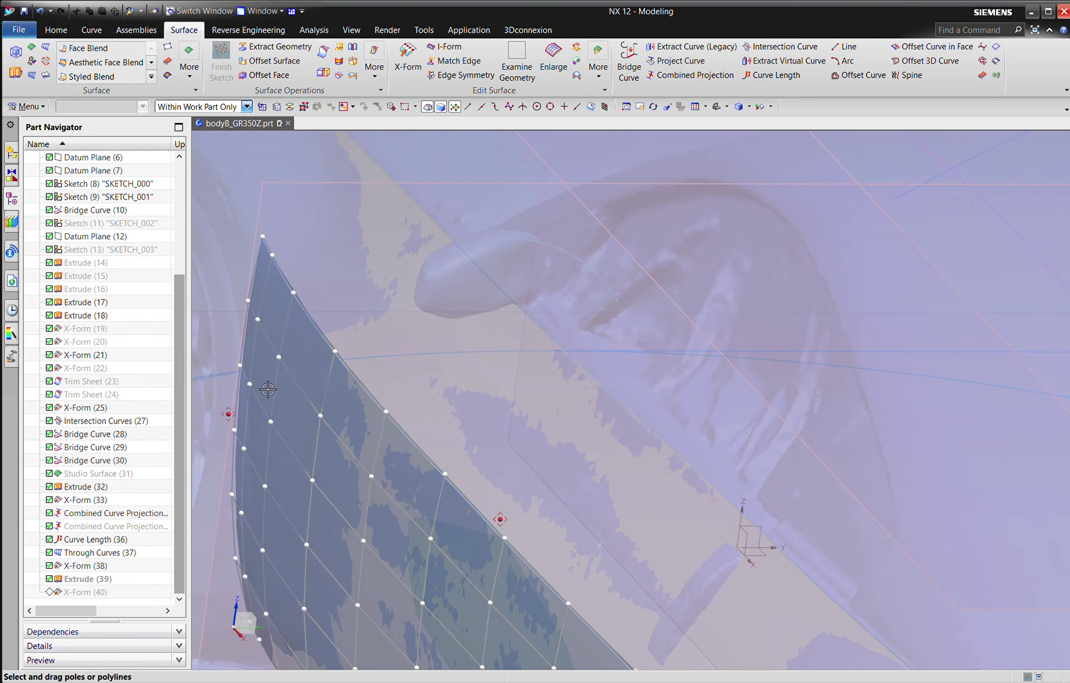
click(248, 357)
drag(247, 359, 244, 360)
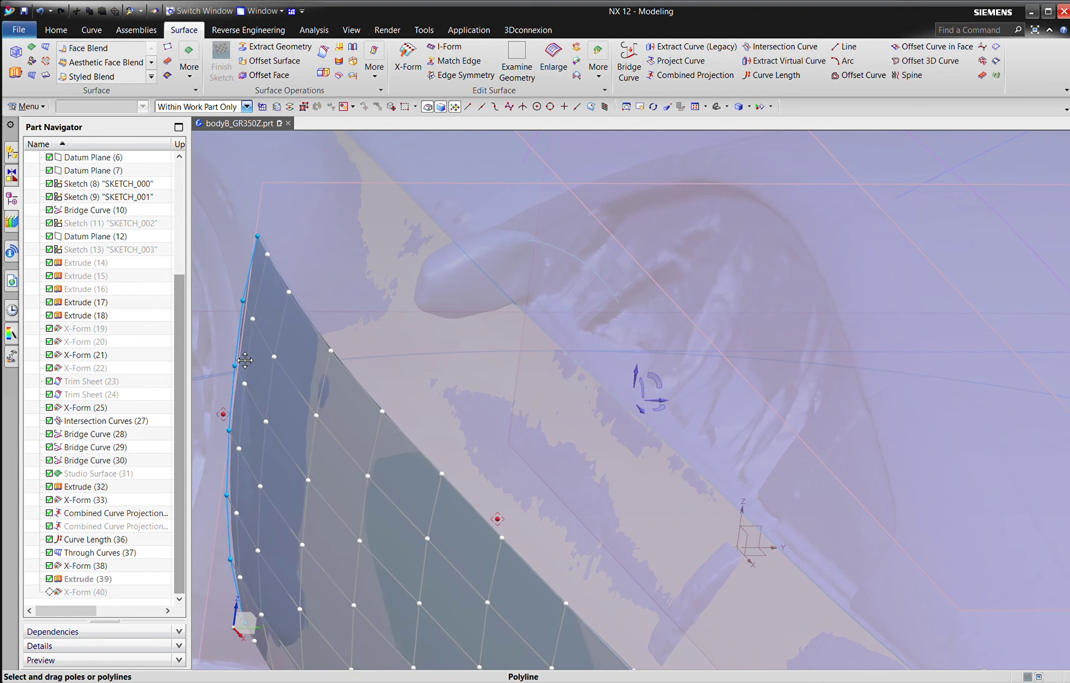
drag(364, 516, 372, 514)
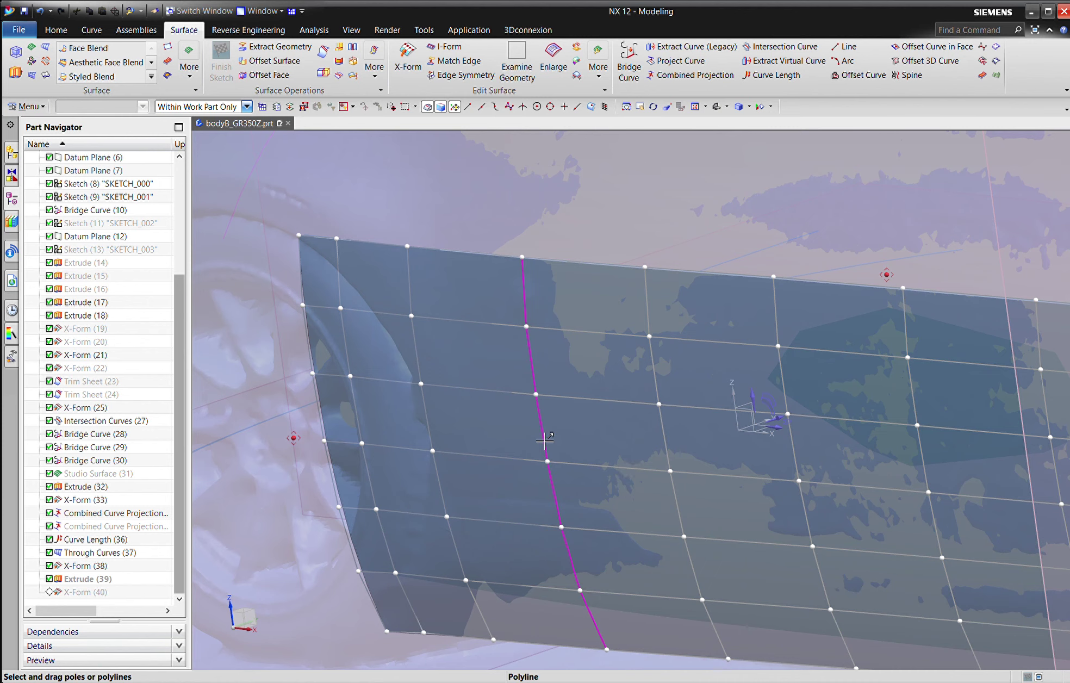
middle_drag(800, 454, 293, 411)
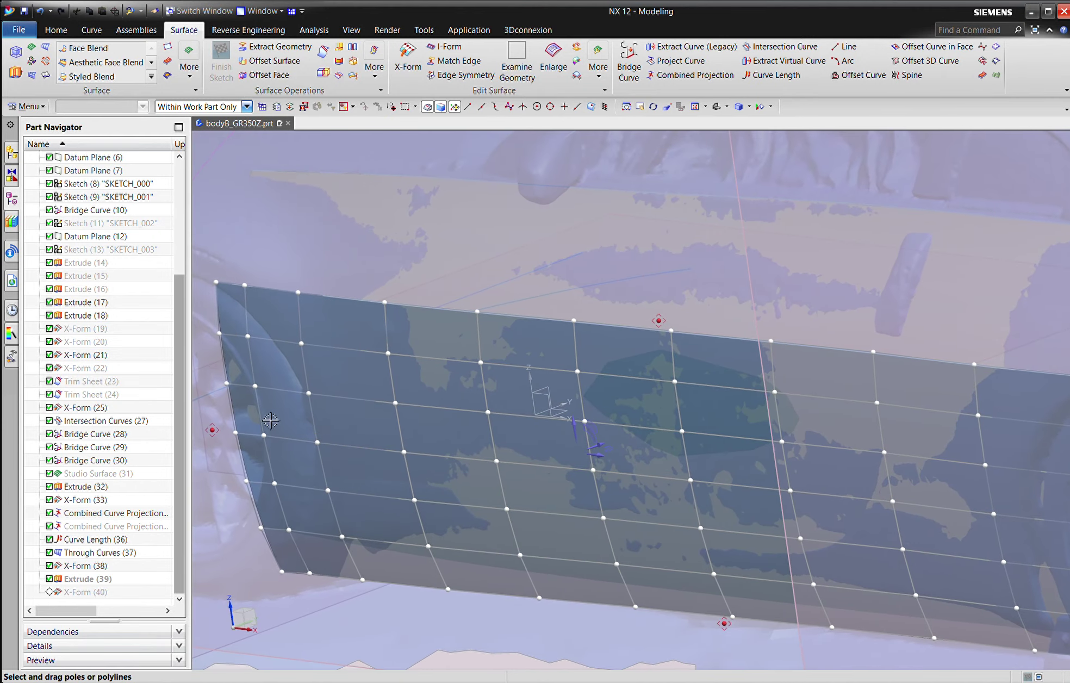
middle_drag(271, 420, 262, 422)
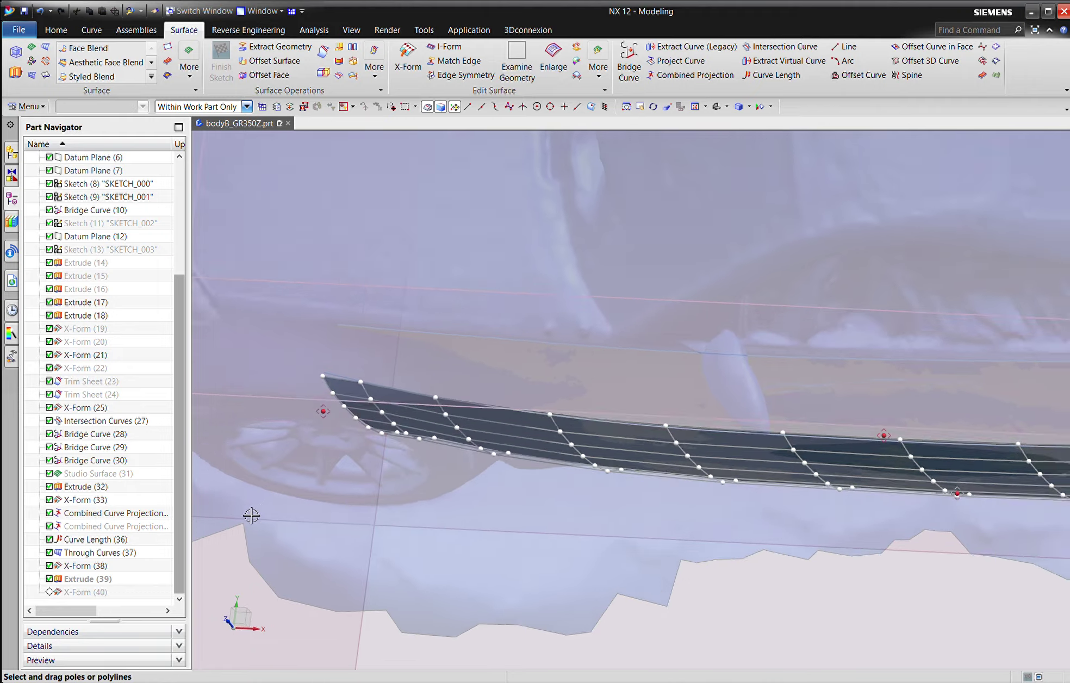
click(149, 618)
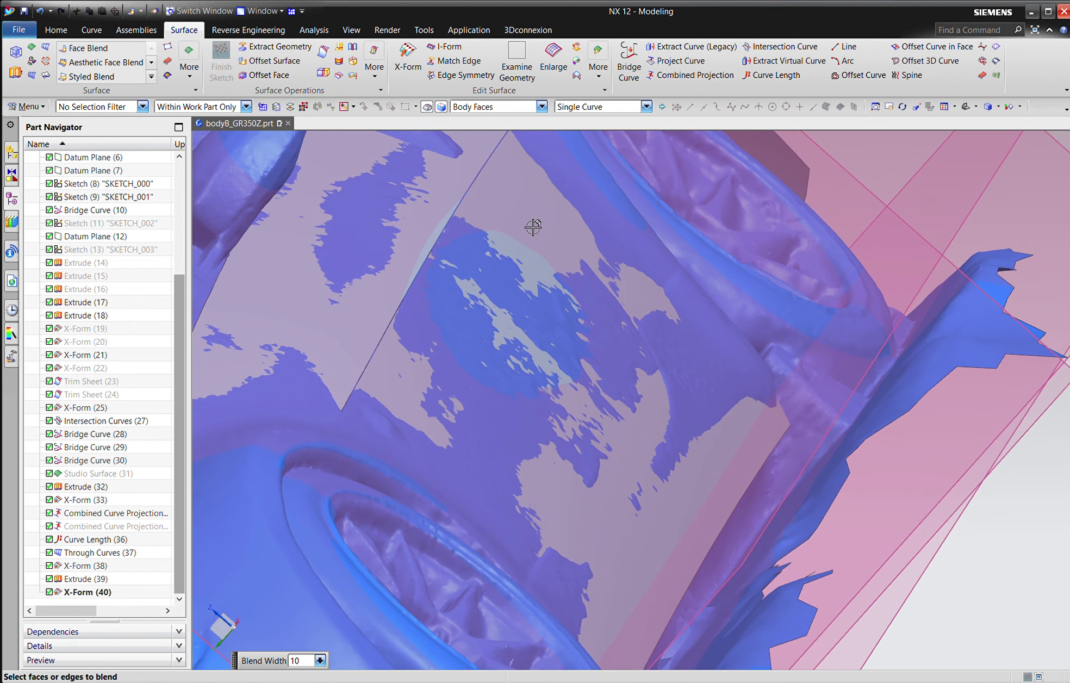
Step: Create a Face Blend between the lower and upper door surfaces with blend width 2, using their shared edge as the spine
click(486, 172)
middle_click(486, 172)
click(445, 203)
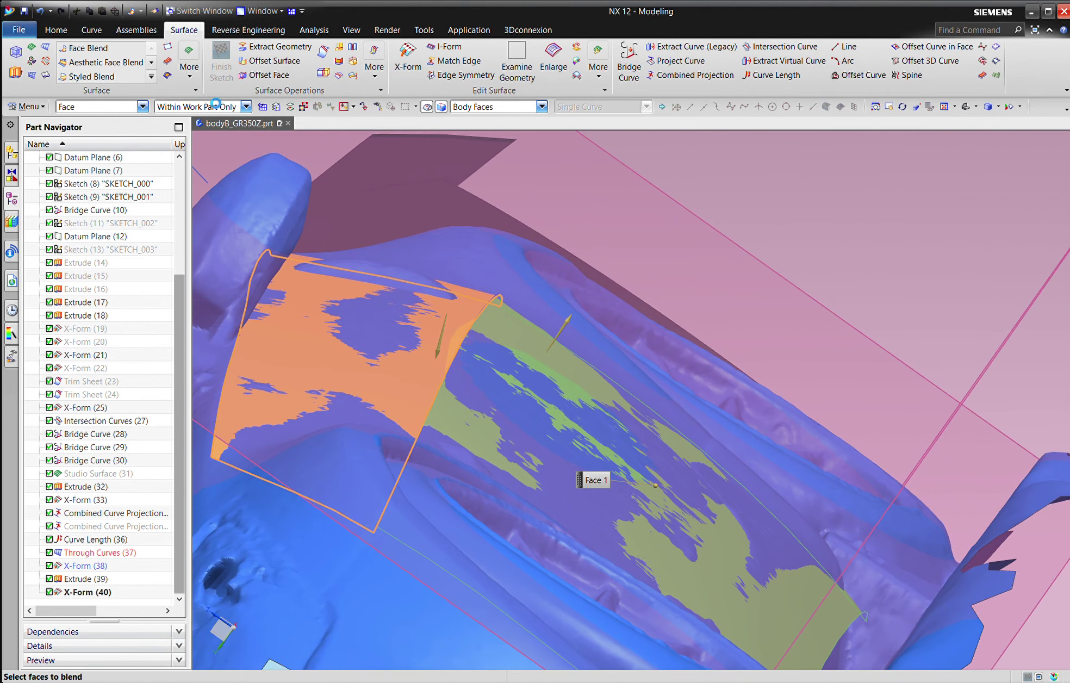
click(215, 104)
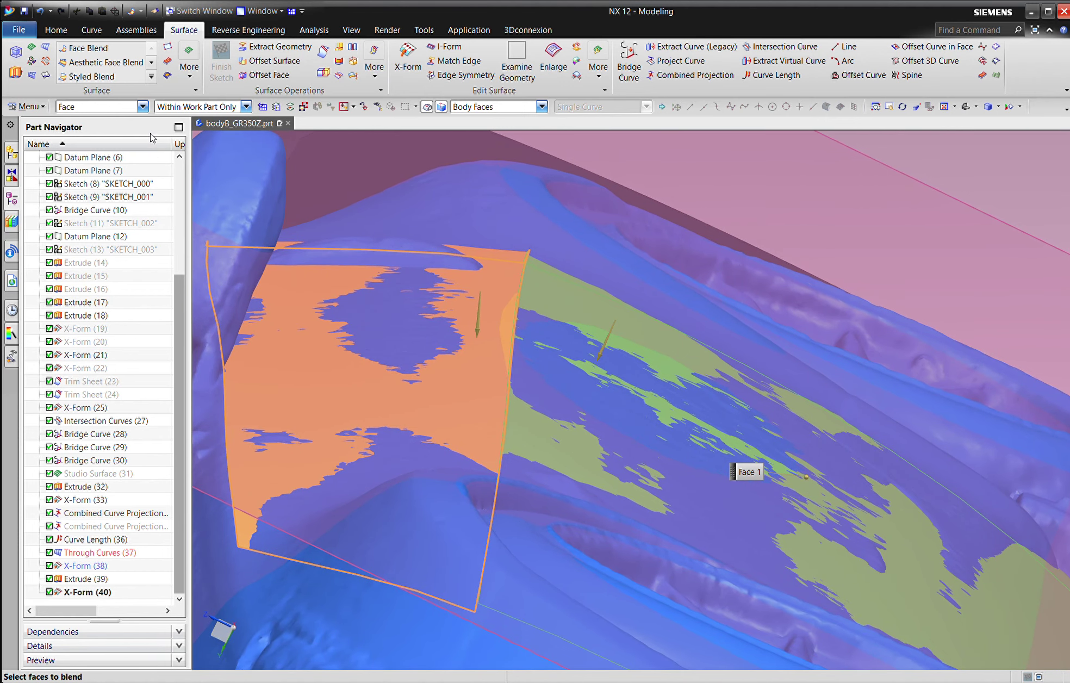
click(138, 159)
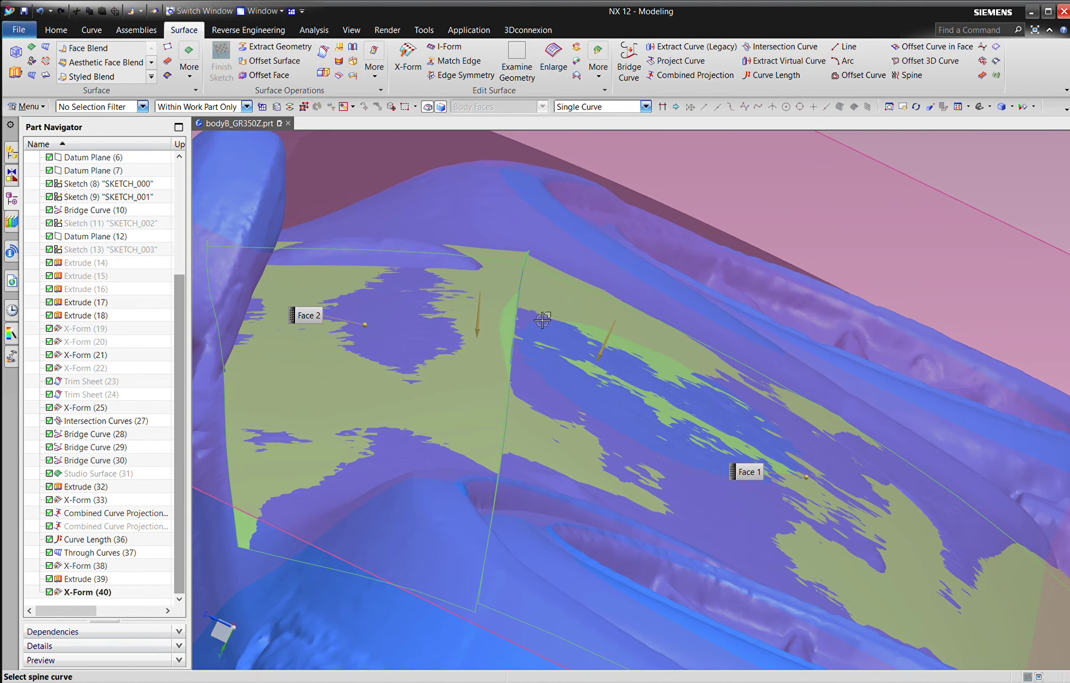
click(416, 292)
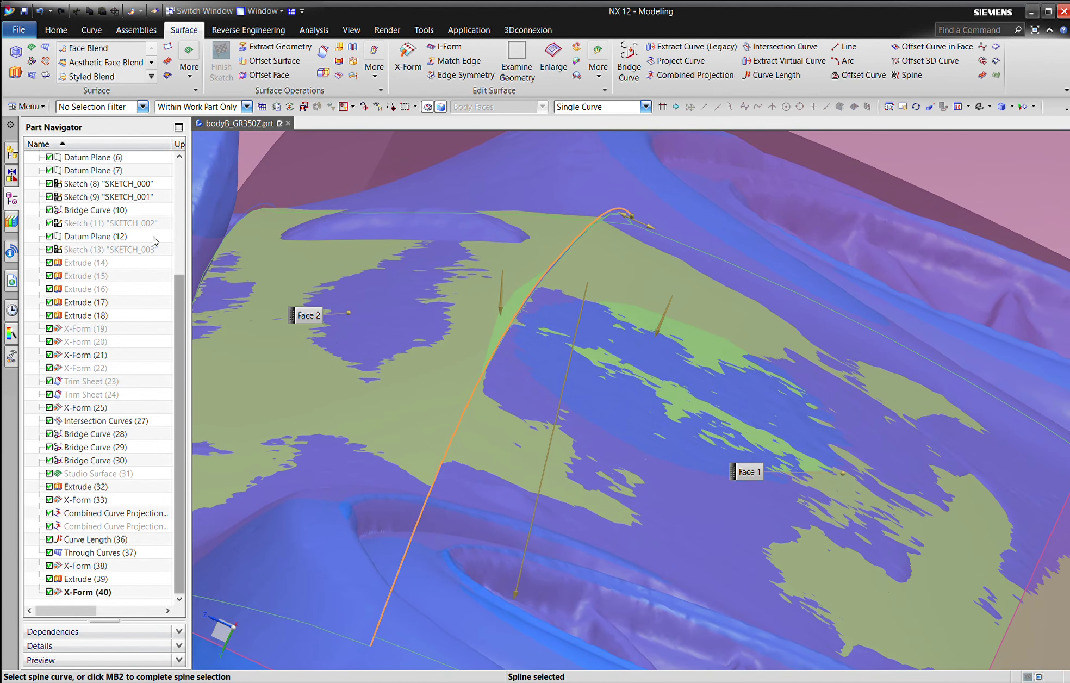
middle_click(151, 202)
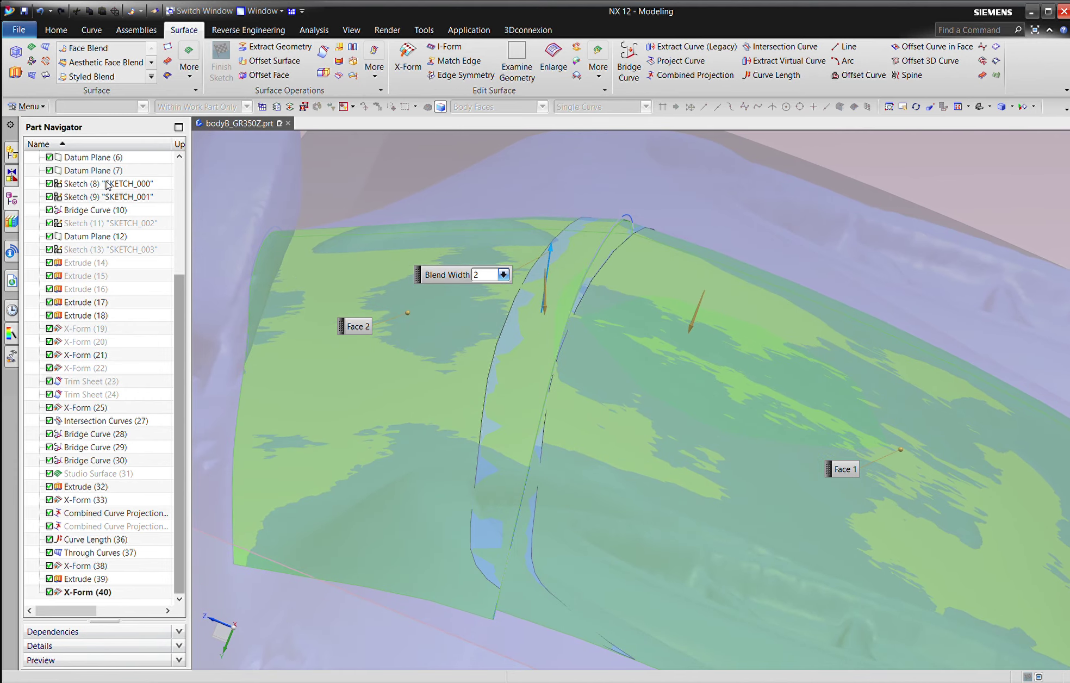
middle_click(107, 343)
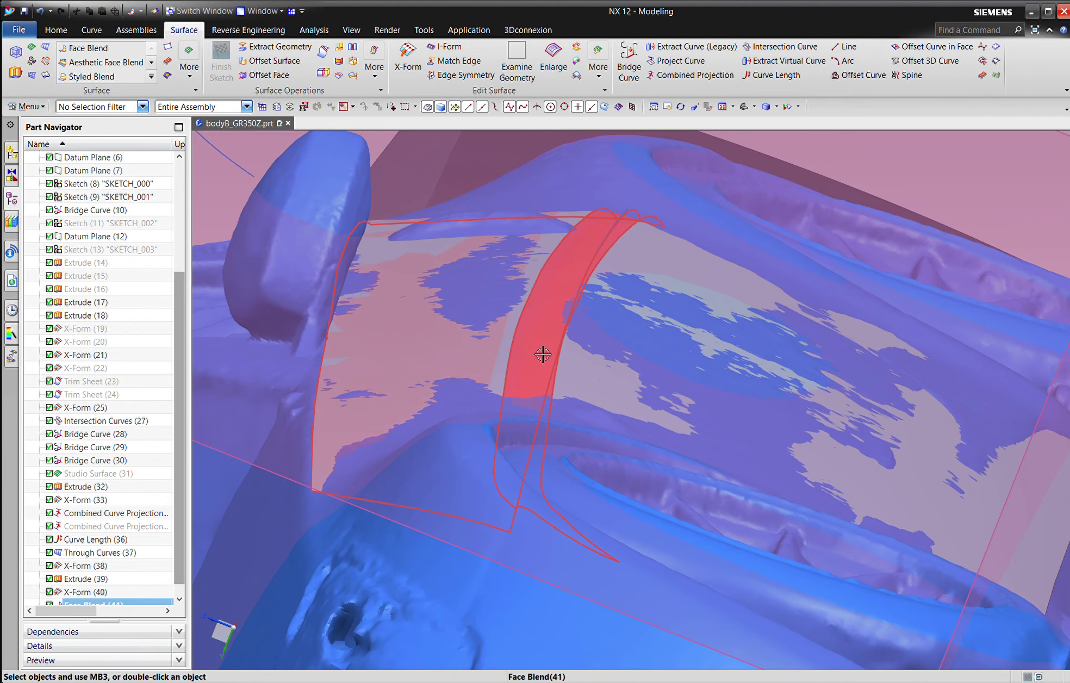
click(542, 355)
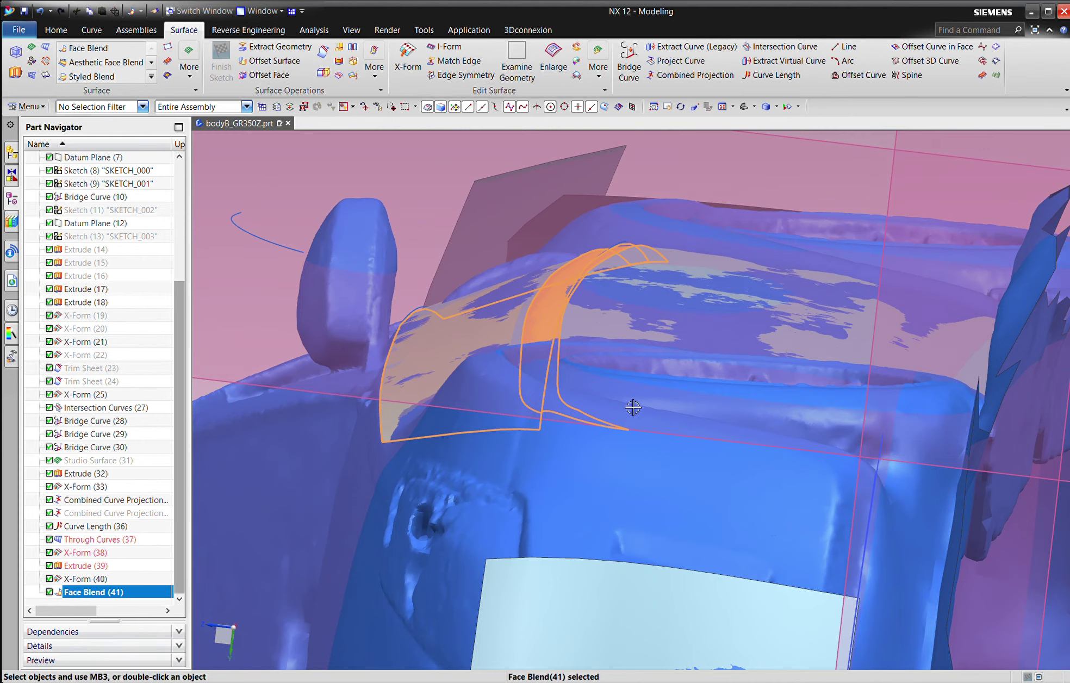
middle_drag(633, 407, 535, 472)
click(780, 324)
scroll(628, 488, down, 3)
key(Escape)
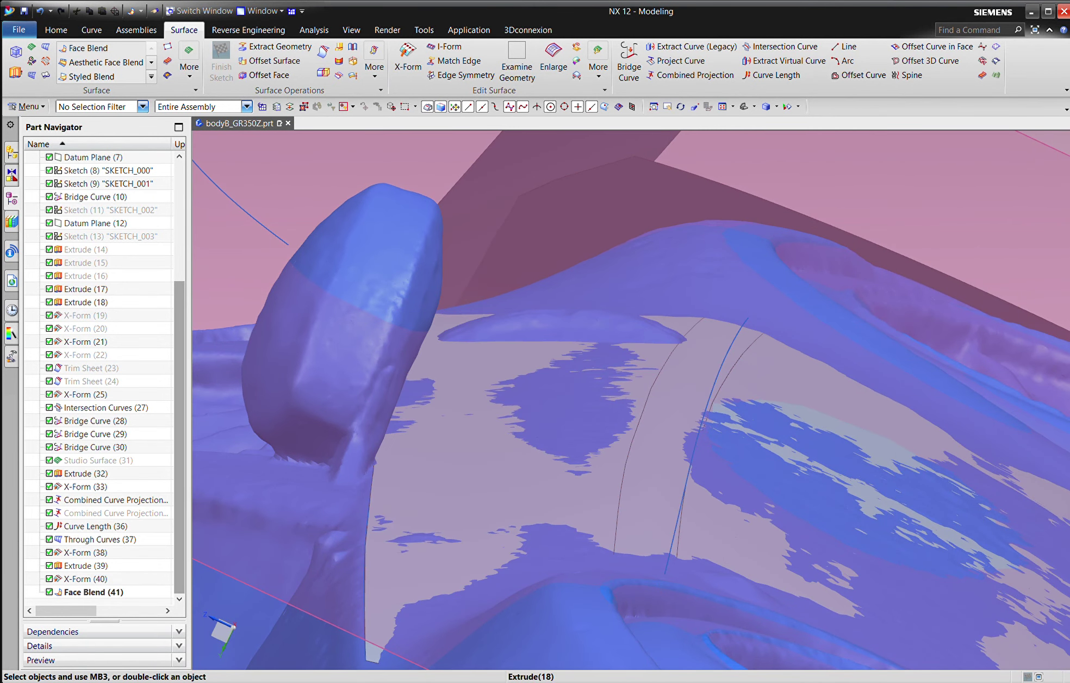
Step: Reopen the upper door surface's X-Form and move its lower edge polyline inward and the adjacent lengthwise polyline outward
click(75, 552)
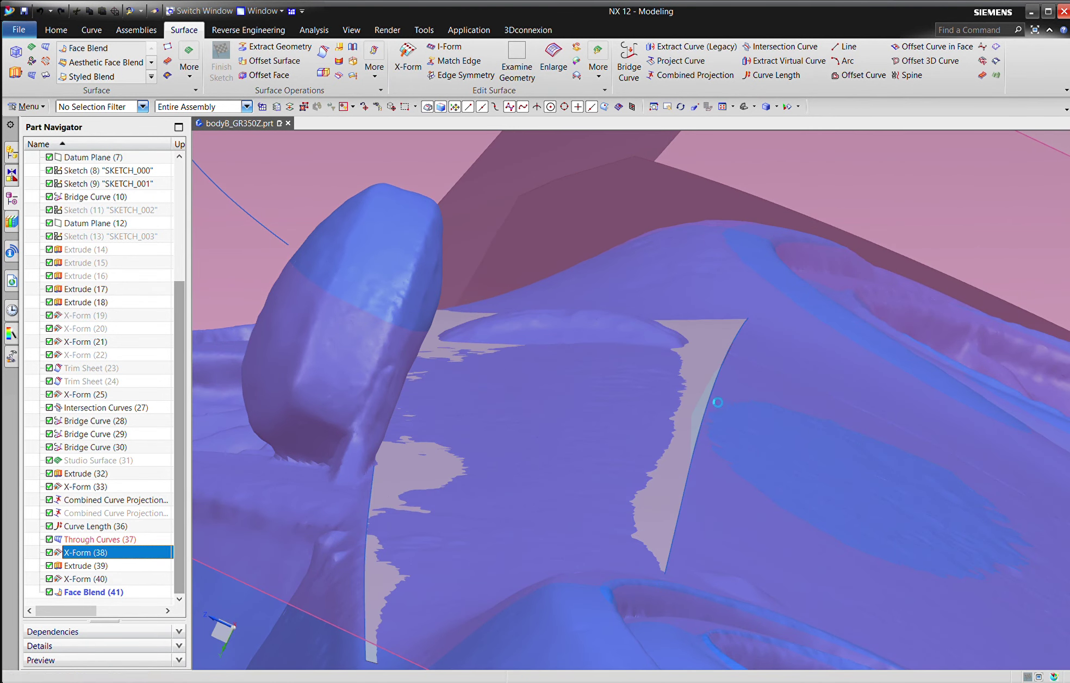
double_click(718, 402)
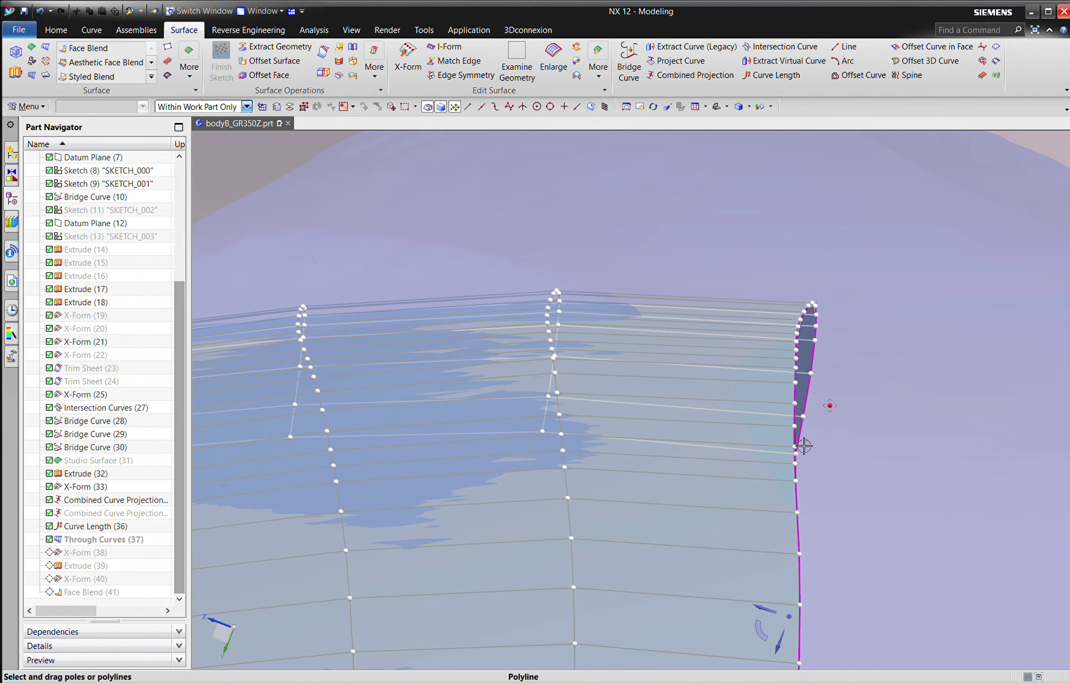
click(804, 446)
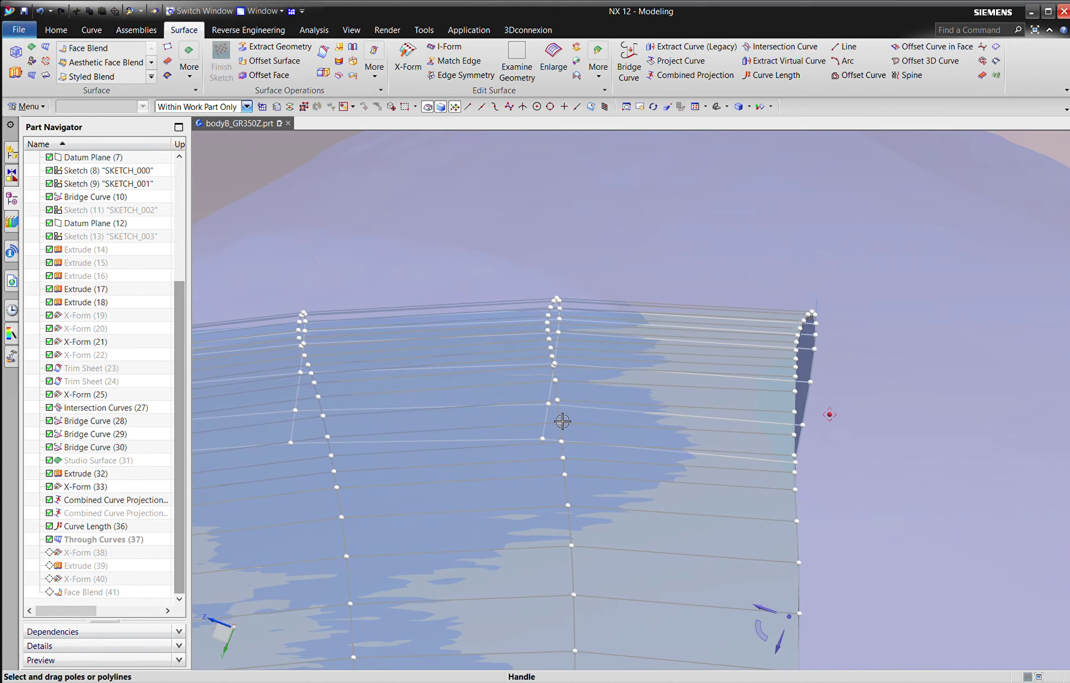
drag(562, 422, 559, 406)
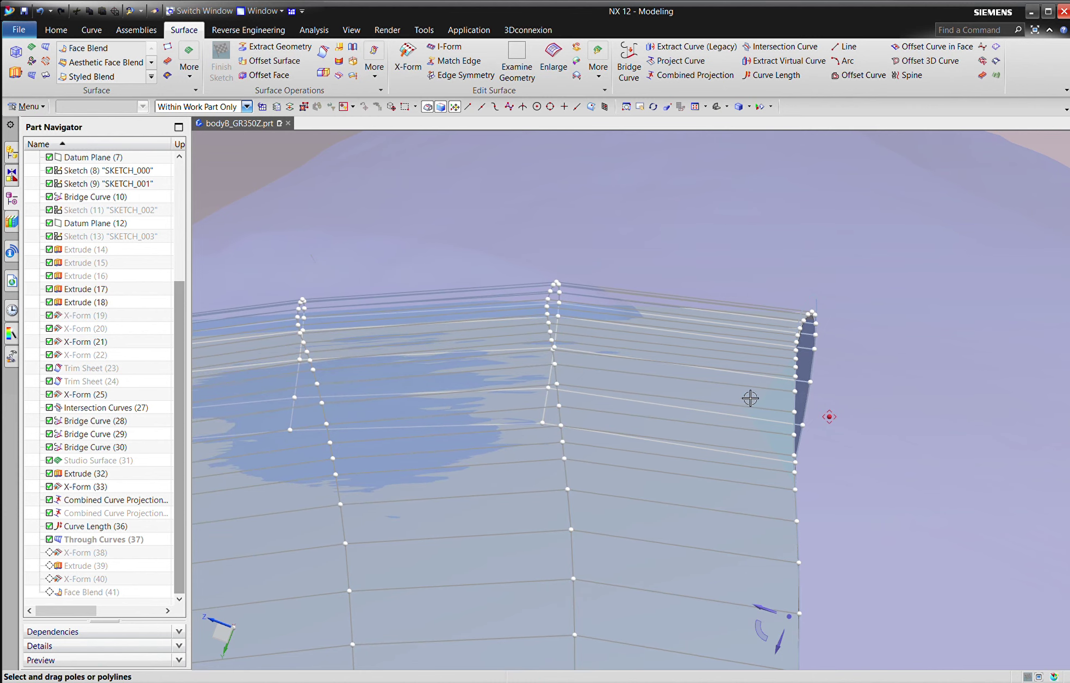
drag(805, 410, 804, 412)
Step: Move the upper door surface's third lengthwise polyline from the lower edge slightly outward against the scan
scroll(458, 412, up, 3)
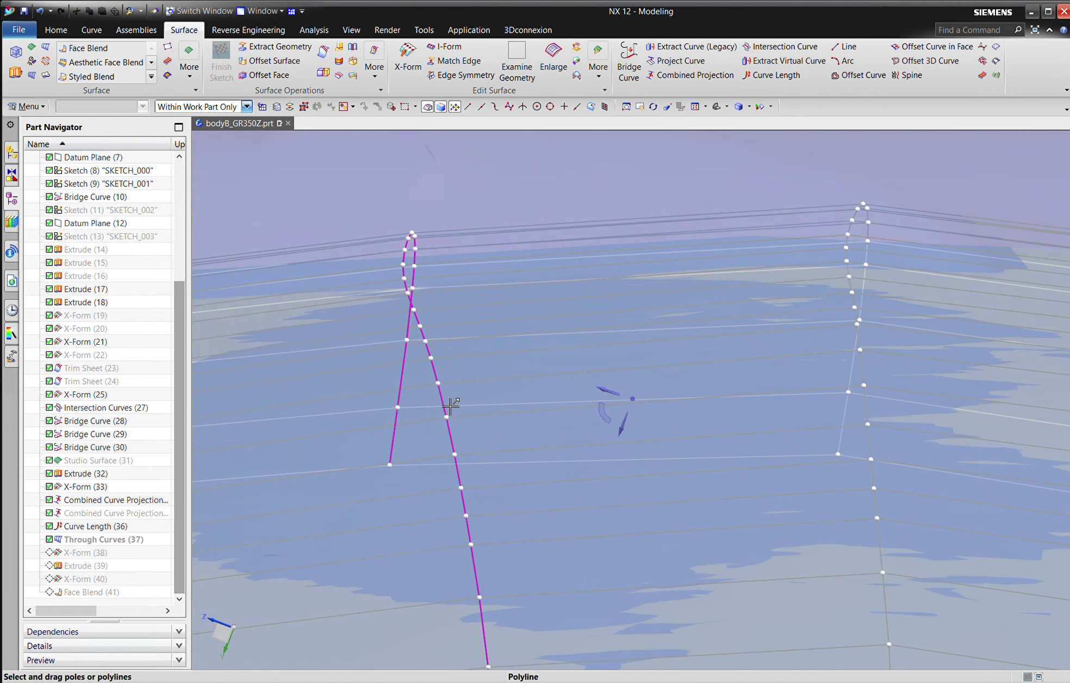
drag(451, 406, 451, 393)
scroll(667, 358, down, 5)
scroll(560, 400, up, 3)
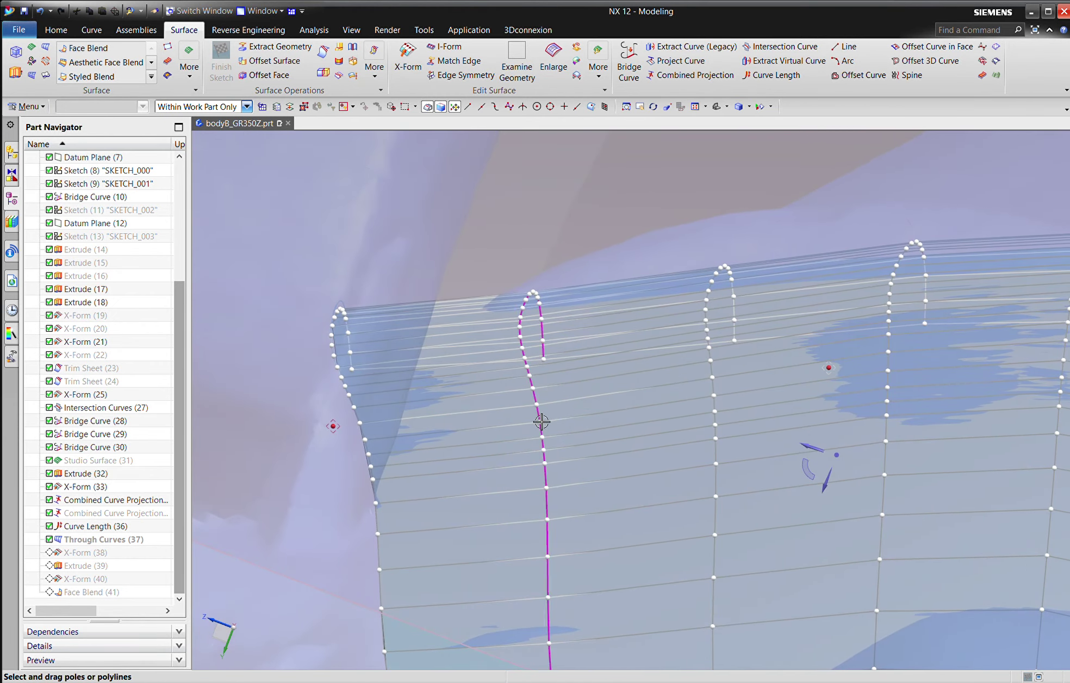
Step: Nudge the upper door surface's third lengthwise polyline from the upper edge slightly inward toward the scan
scroll(541, 421, up, 3)
scroll(549, 418, down, 2)
middle_drag(547, 425, 462, 380)
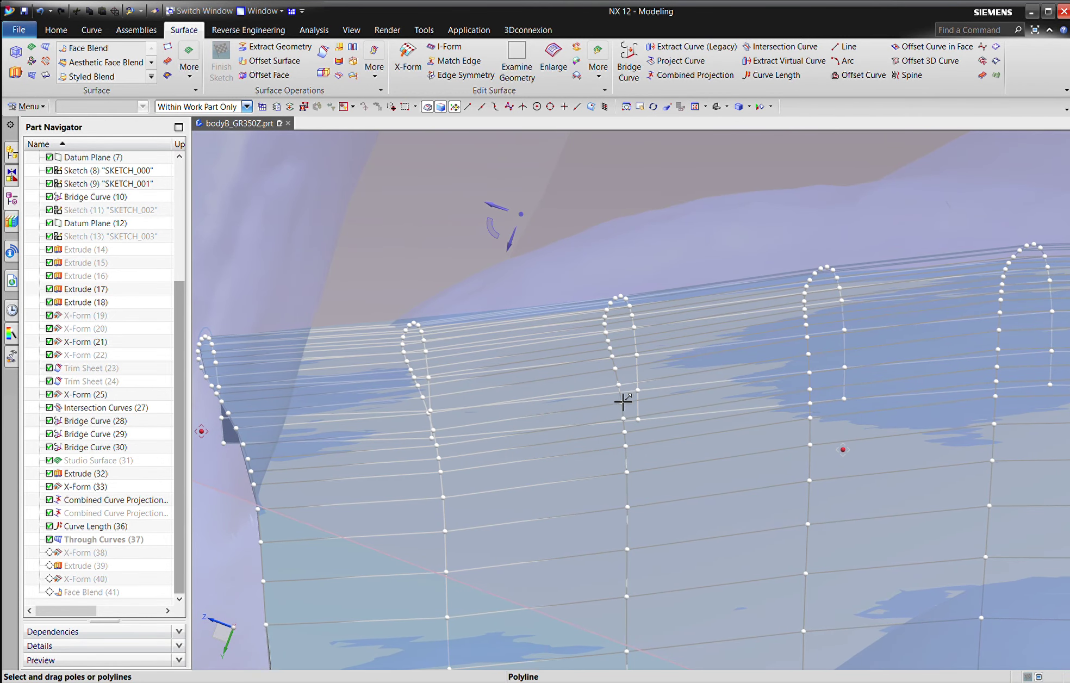
scroll(629, 402, up, 3)
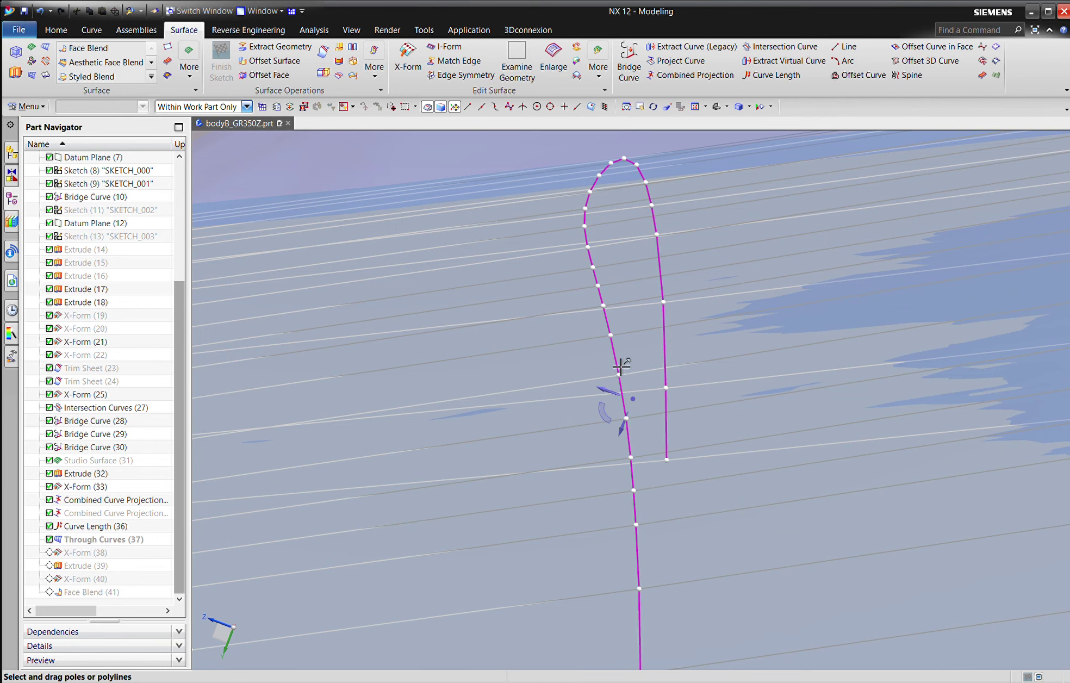
drag(621, 372, 620, 375)
scroll(621, 375, down, 4)
middle_drag(571, 332, 718, 364)
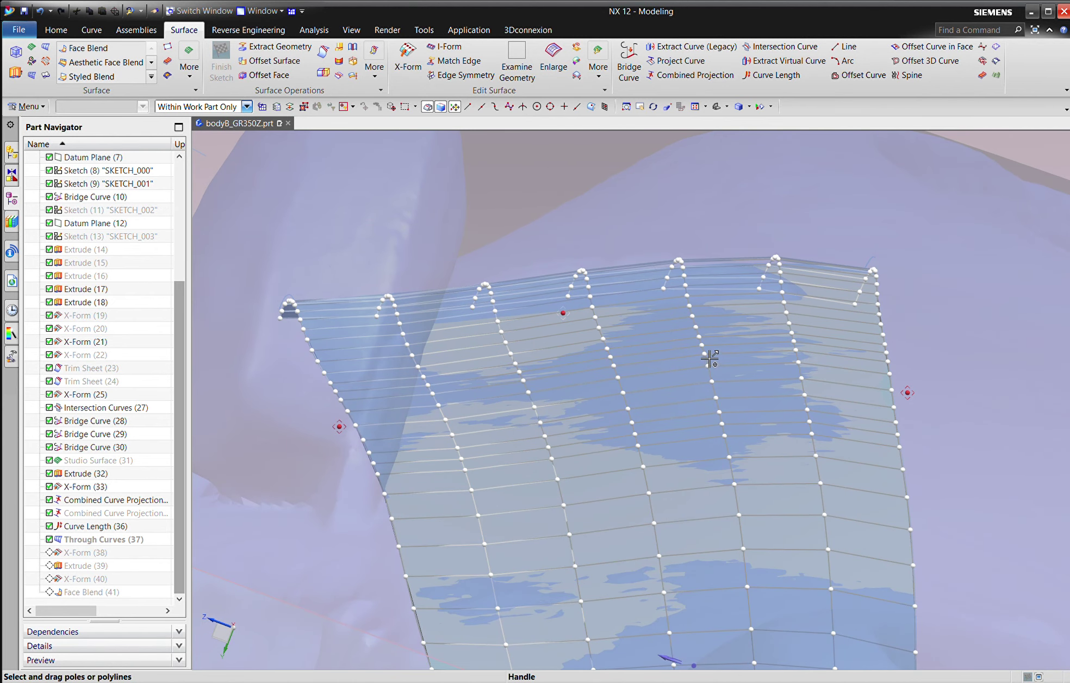
Step: Fine-tune single poles on the upper door surface's third lengthwise polylines from the lower and upper edges
drag(710, 359, 707, 359)
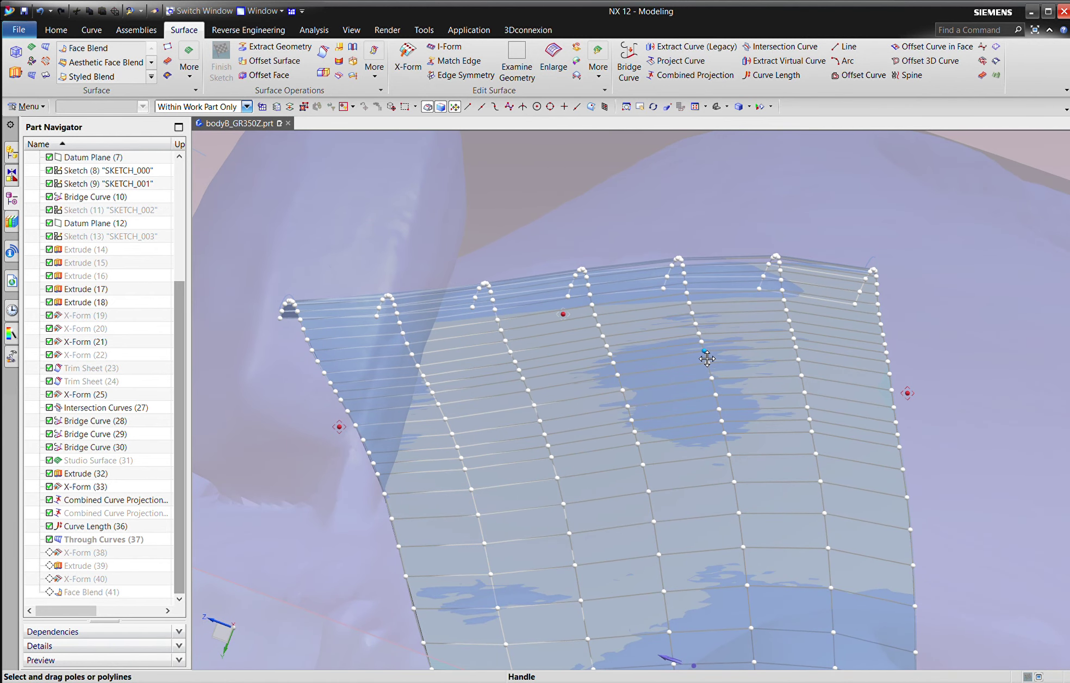
middle_drag(735, 379, 549, 408)
scroll(546, 407, up, 2)
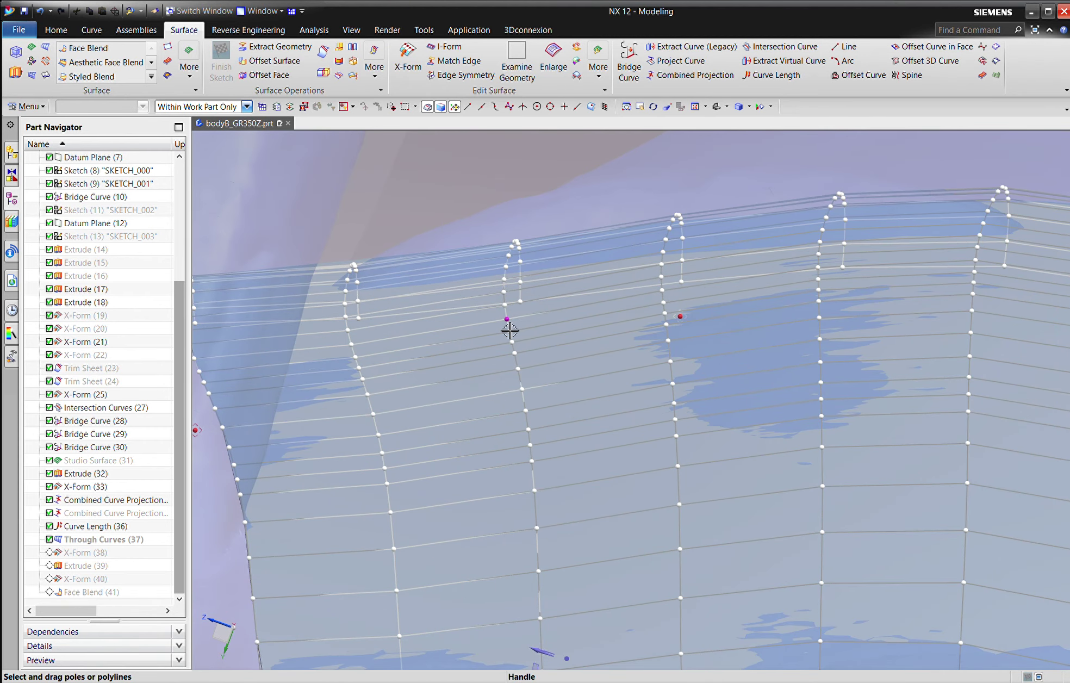
drag(510, 331, 510, 333)
mouse_move(559, 443)
middle_down()
mouse_move(557, 466)
mouse_move(552, 416)
middle_up()
scroll(554, 405, up, 2)
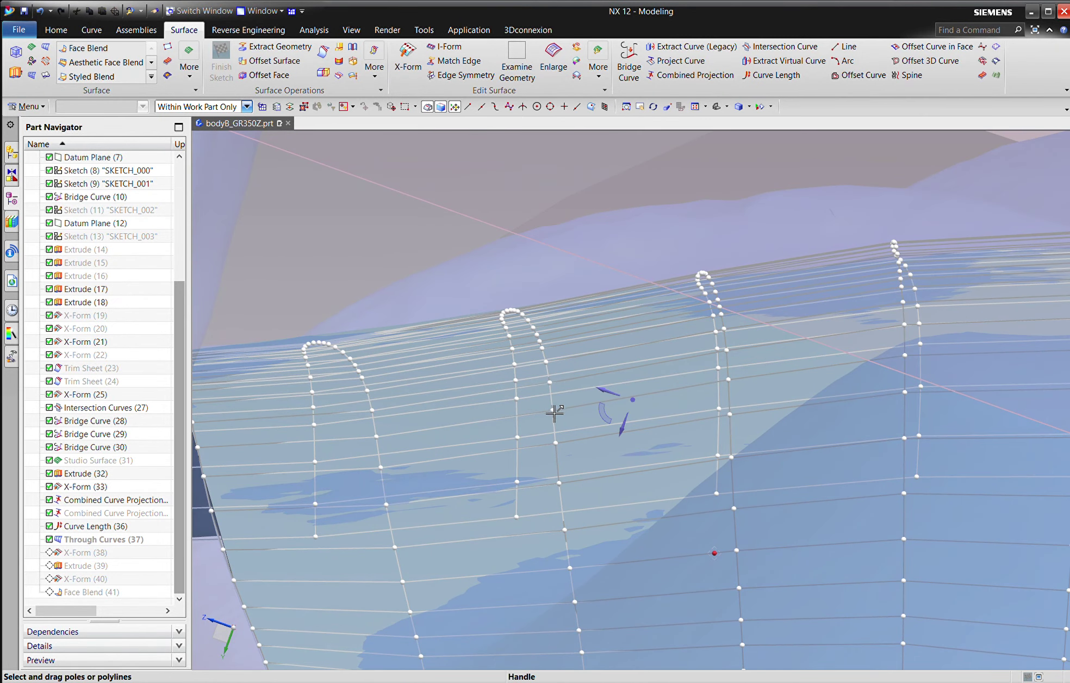
Step: Fine-tune several single poles near the end of the upper door surface against the scan
drag(557, 420, 557, 423)
scroll(557, 422, down, 3)
middle_drag(560, 425, 496, 374)
drag(468, 370, 470, 369)
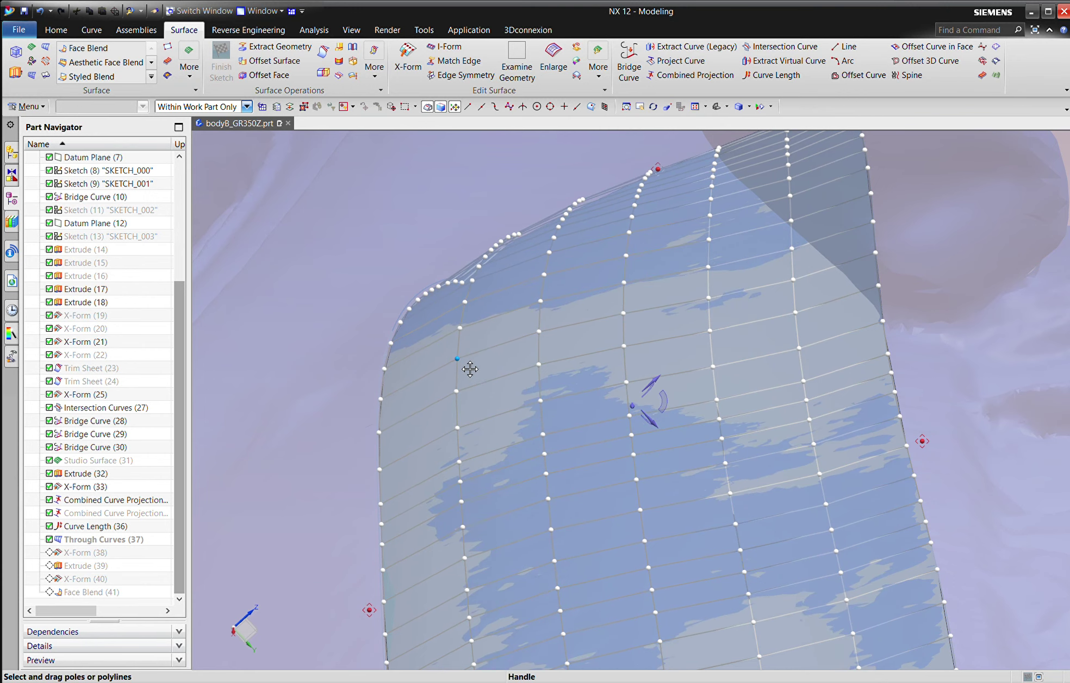
middle_drag(470, 369, 352, 388)
drag(351, 388, 347, 385)
Step: Shift a polyline of the upper door surface slightly against the scan and finish the X-Form edit
middle_drag(456, 463, 466, 473)
scroll(466, 473, down, 2)
scroll(457, 438, up, 3)
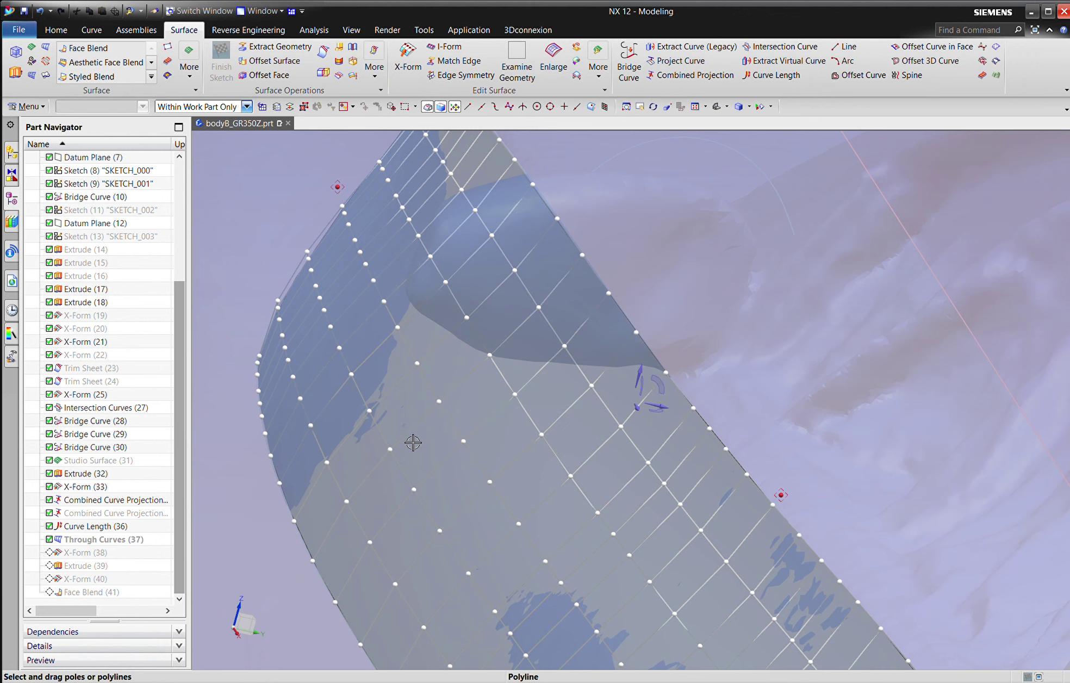
middle_drag(417, 445, 418, 446)
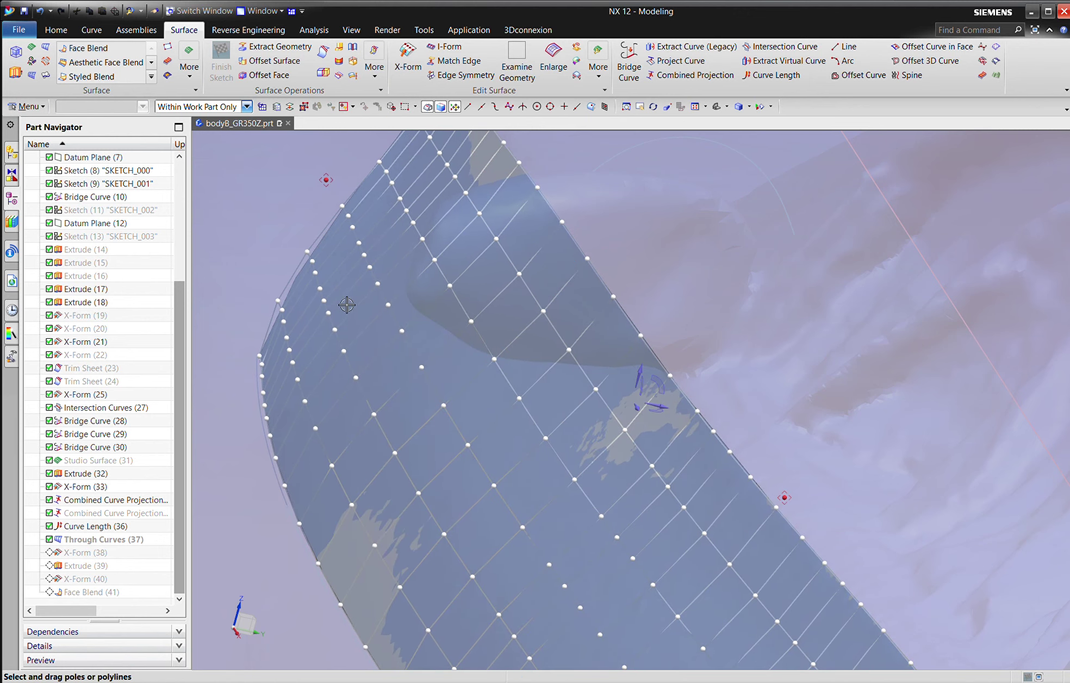
middle_drag(347, 305, 345, 303)
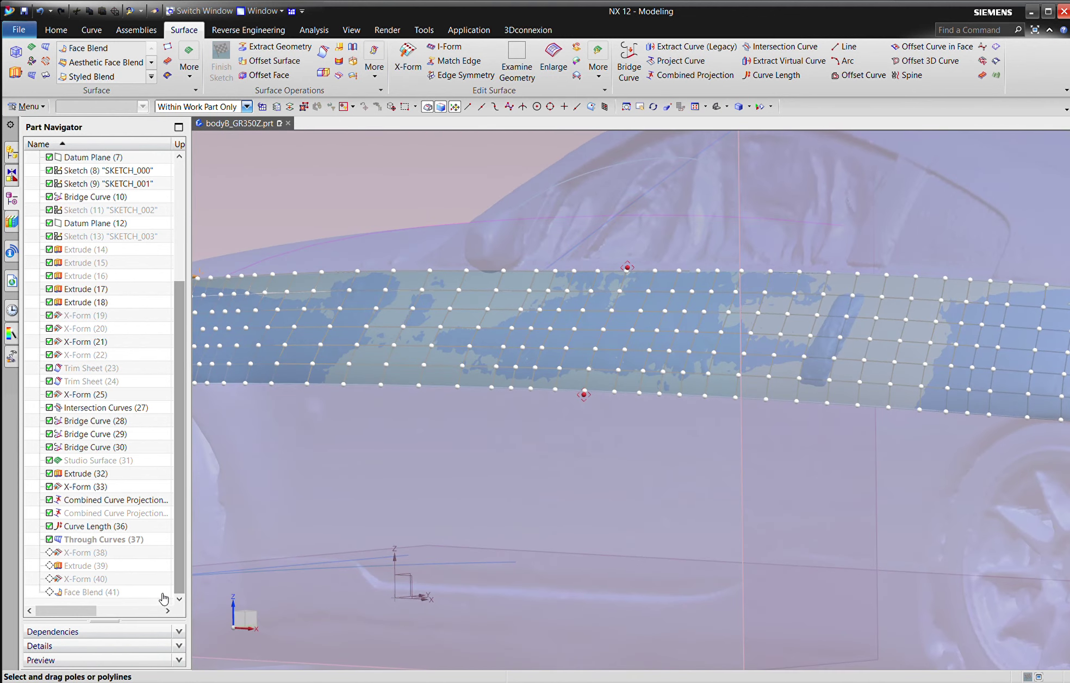
click(153, 607)
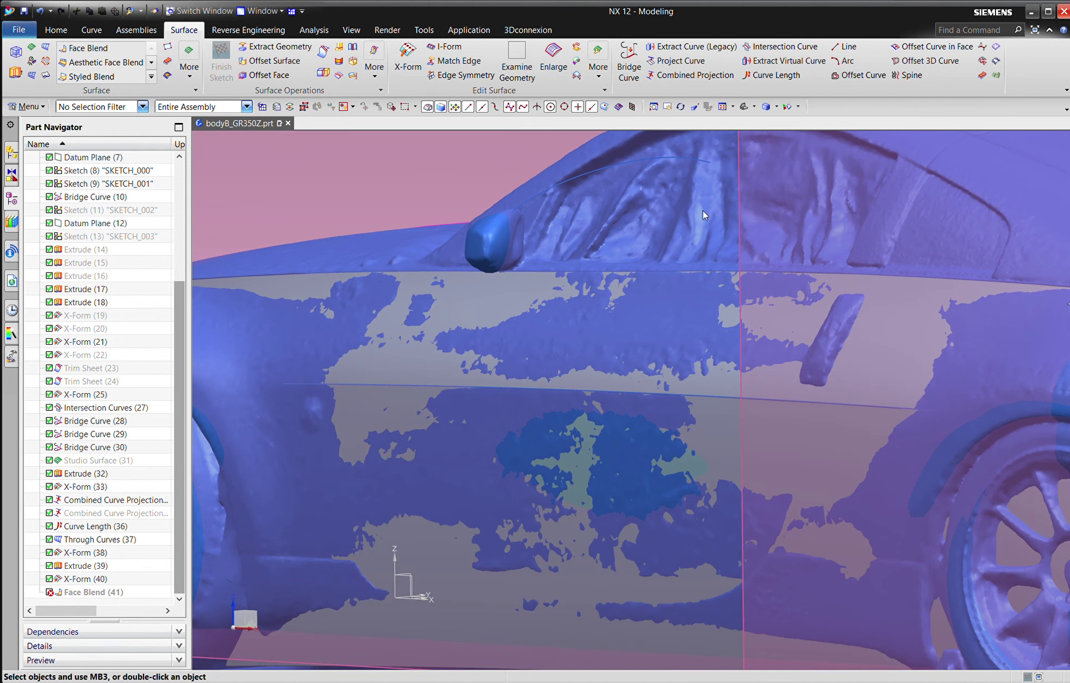
Step: Hide the layer holding the scanned mesh so only the surfaces and curves are displayed
middle_drag(698, 209, 474, 455)
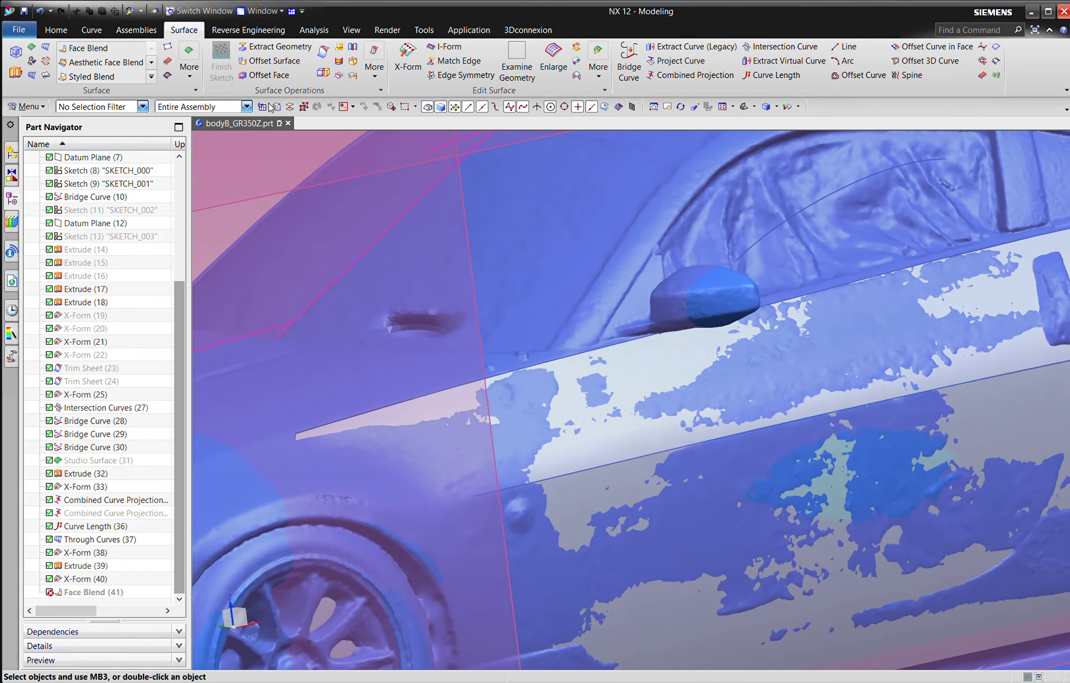
key(ctrl+l)
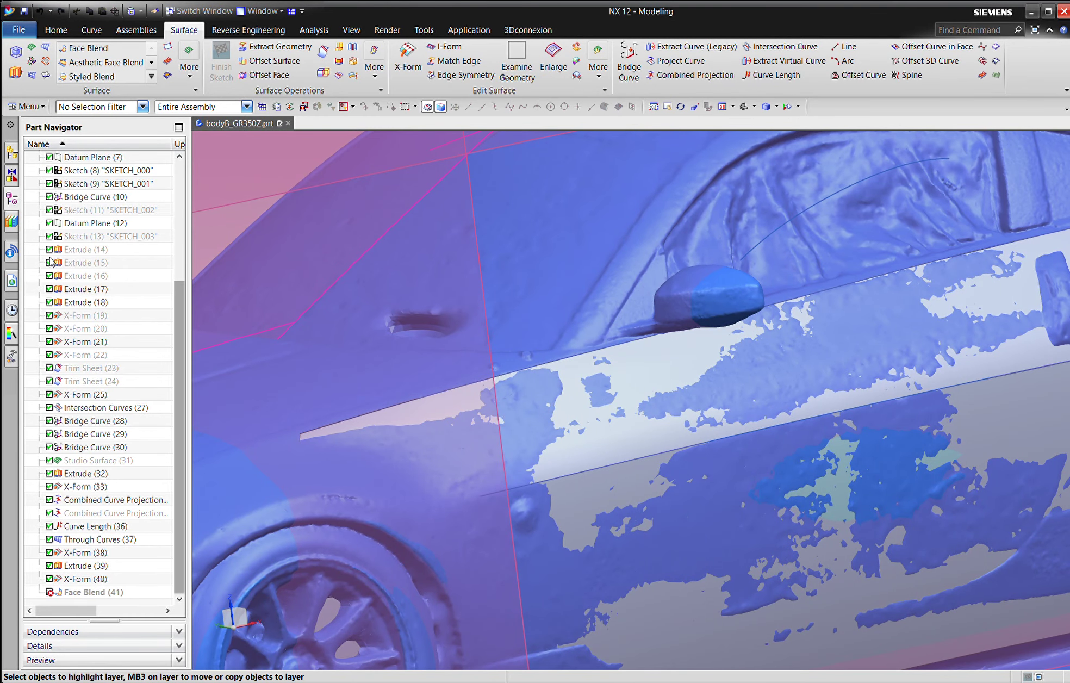
click(123, 253)
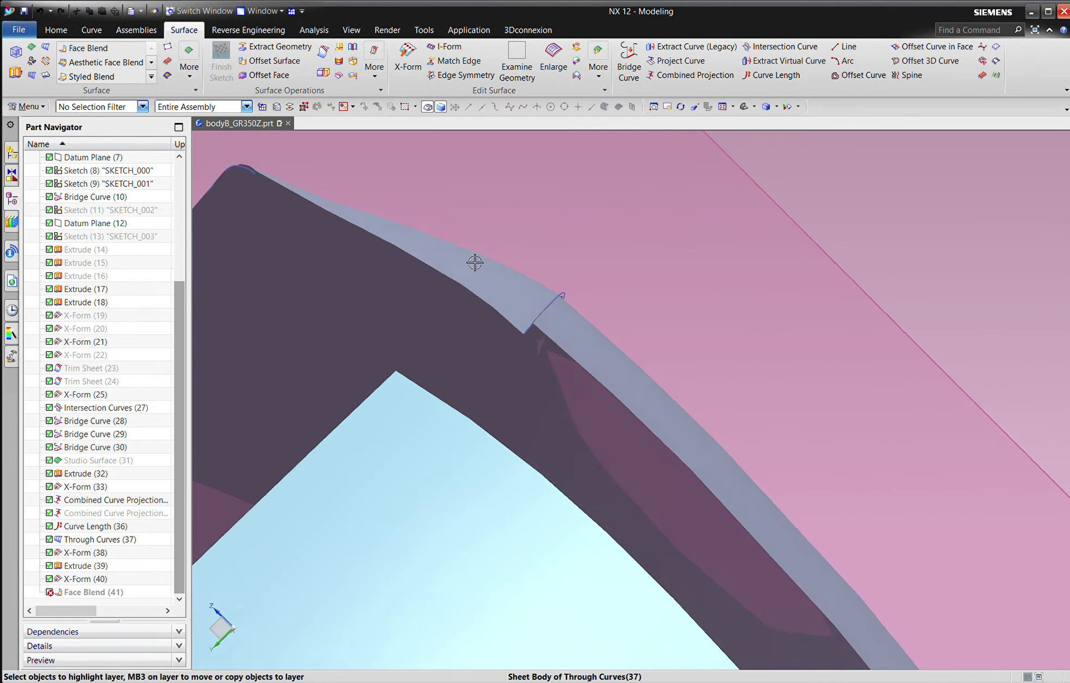
click(205, 371)
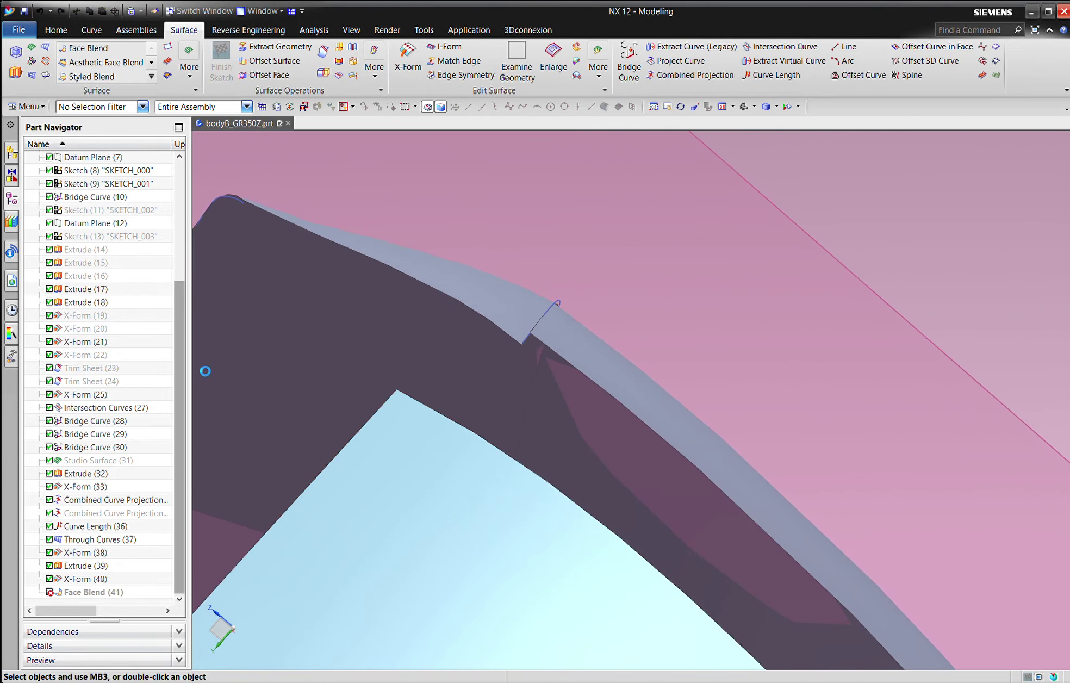
Step: Reopen the upper door surface's X-Form and move the end poles beside its lower edge outward
double_click(79, 555)
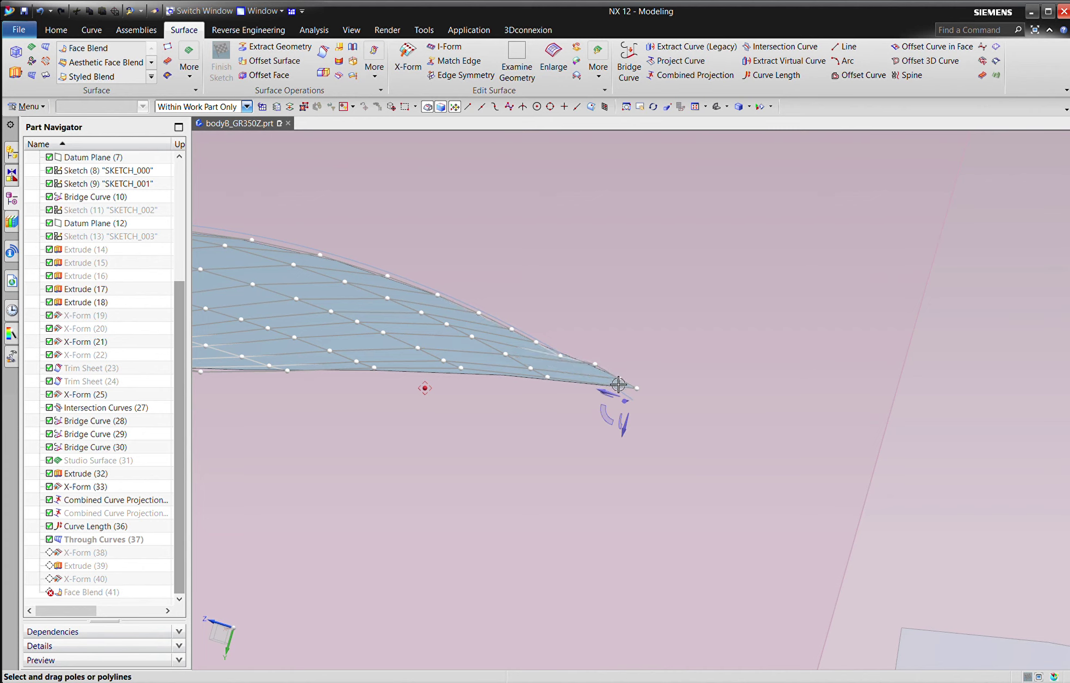
drag(644, 398, 598, 362)
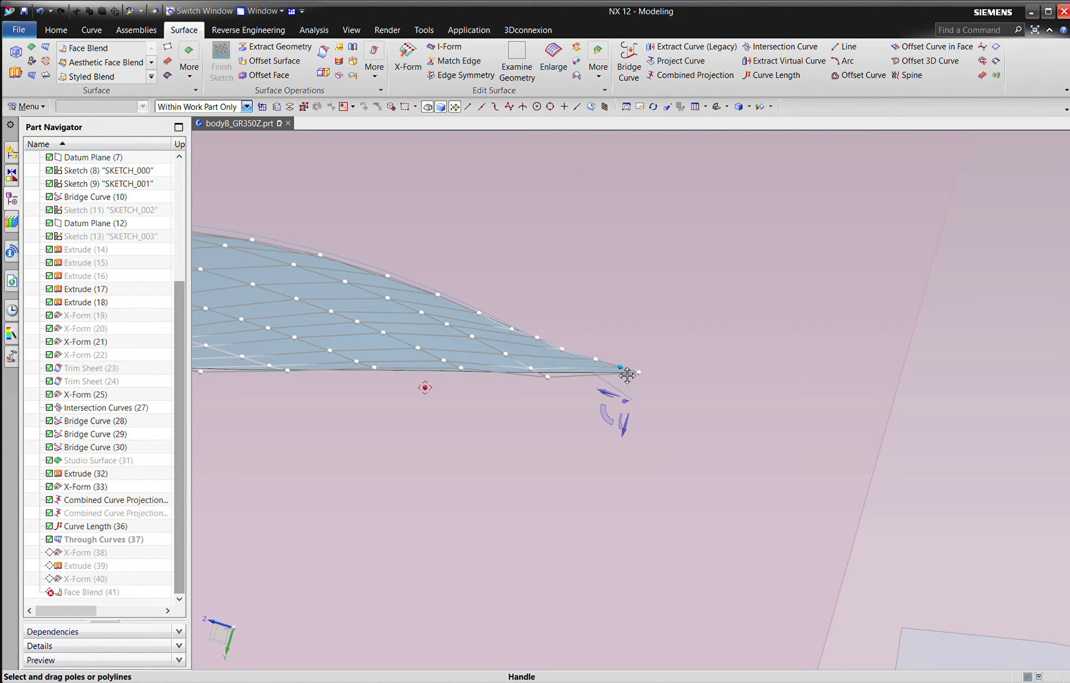
middle_click(640, 554)
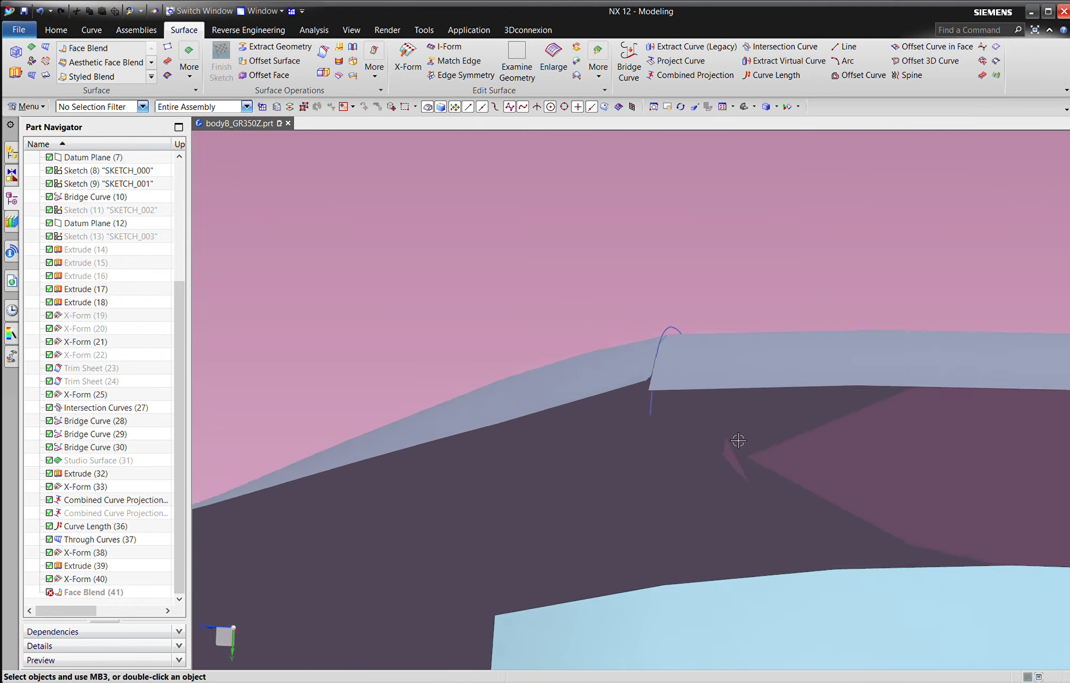
Step: Edit X-Form (38) again and raise the last few end poles so the surface flattens outward toward its lower edge
double_click(78, 556)
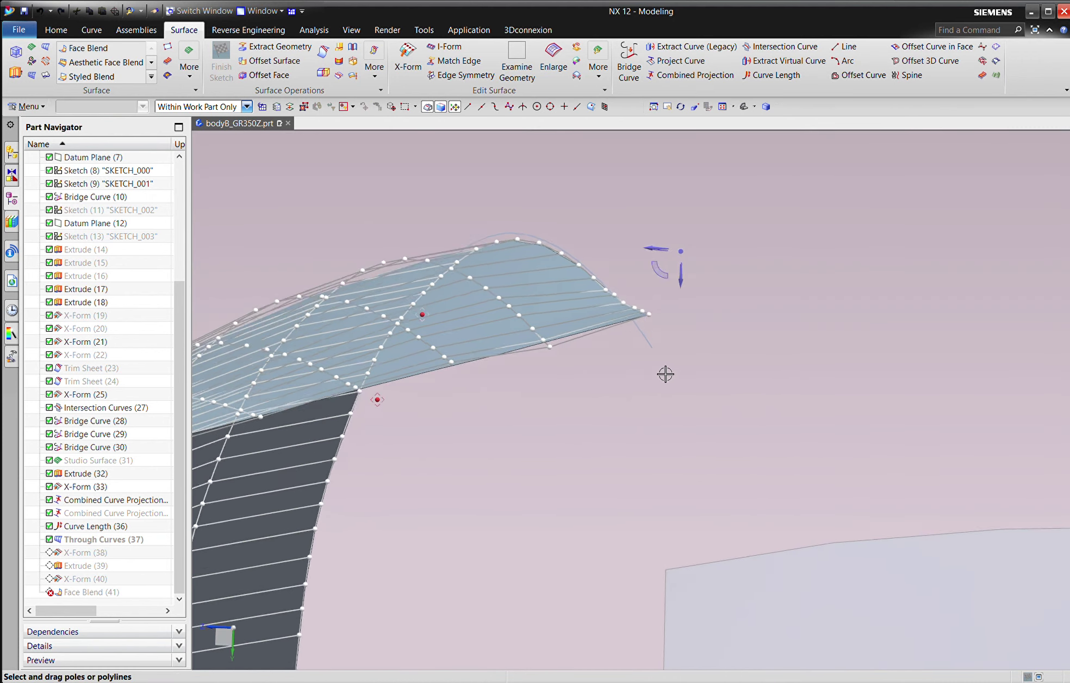
click(627, 402)
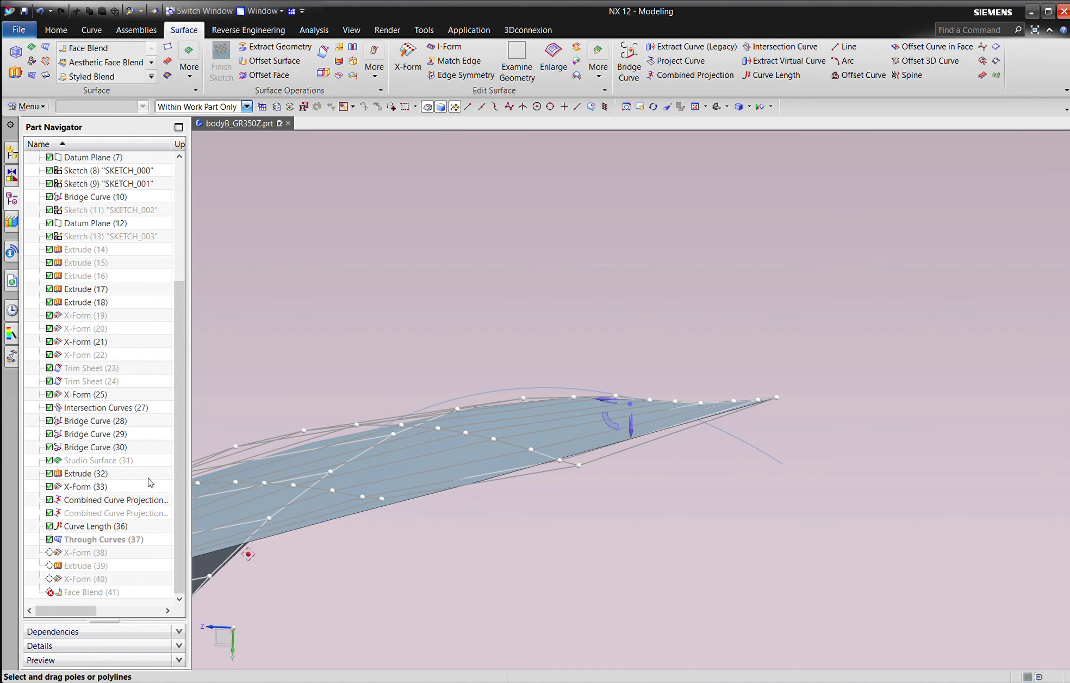
middle_click(274, 435)
Step: Turn the scanned mesh's layer back on to compare the blended door surfaces with the car body
scroll(276, 434, up, 5)
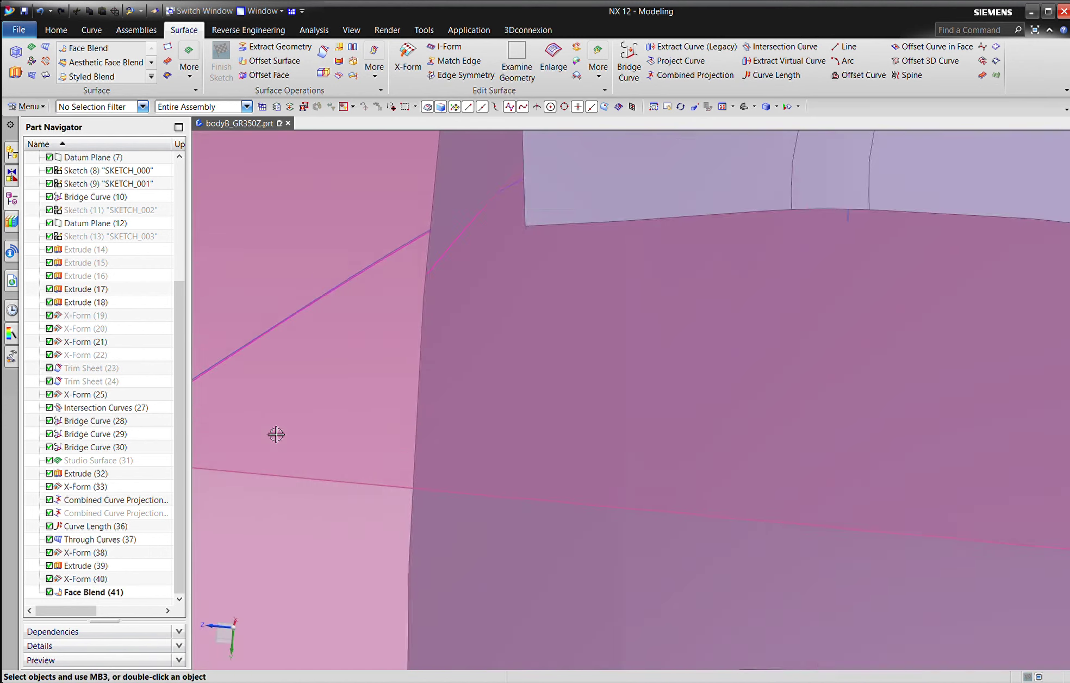
scroll(381, 478, down, 5)
scroll(946, 552, up, 4)
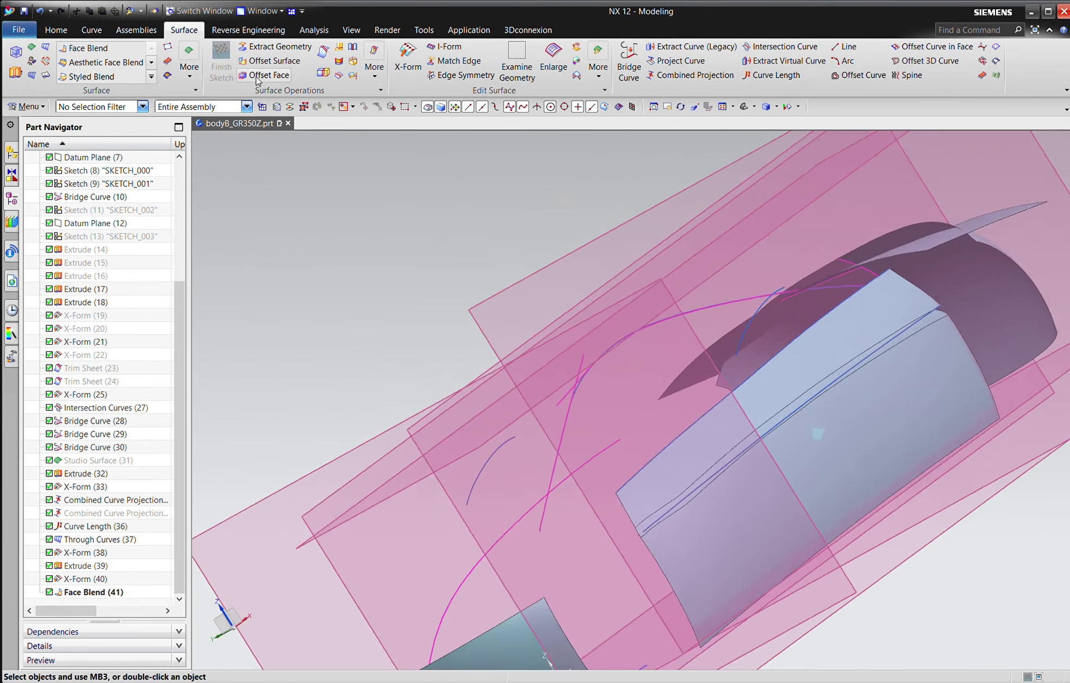
click(277, 107)
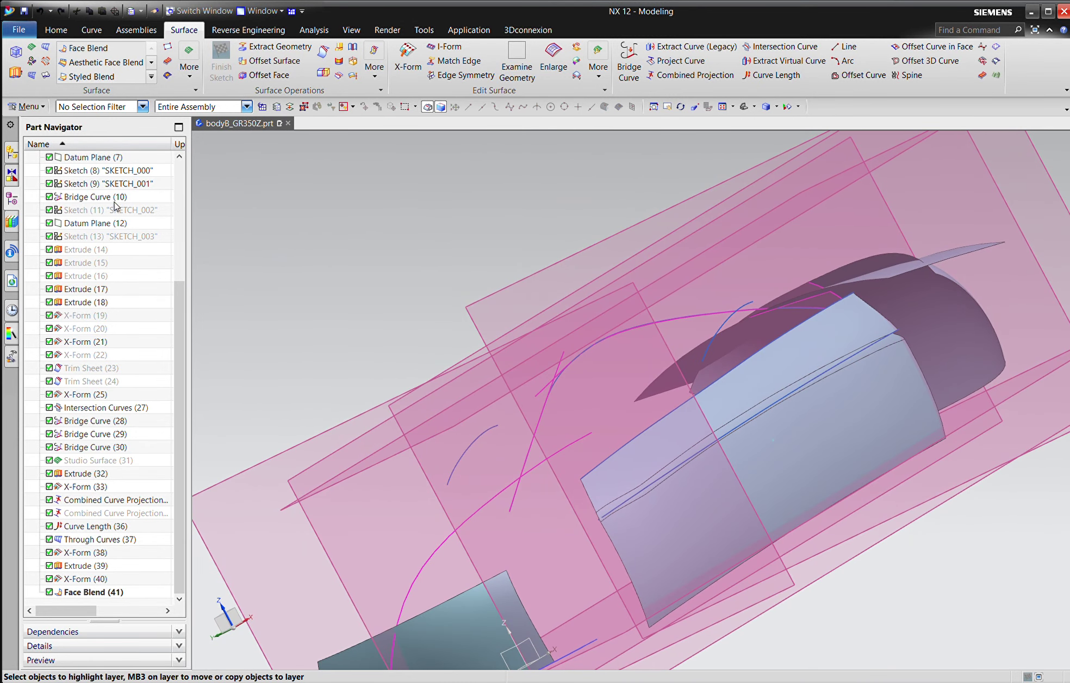
click(117, 249)
middle_click(134, 244)
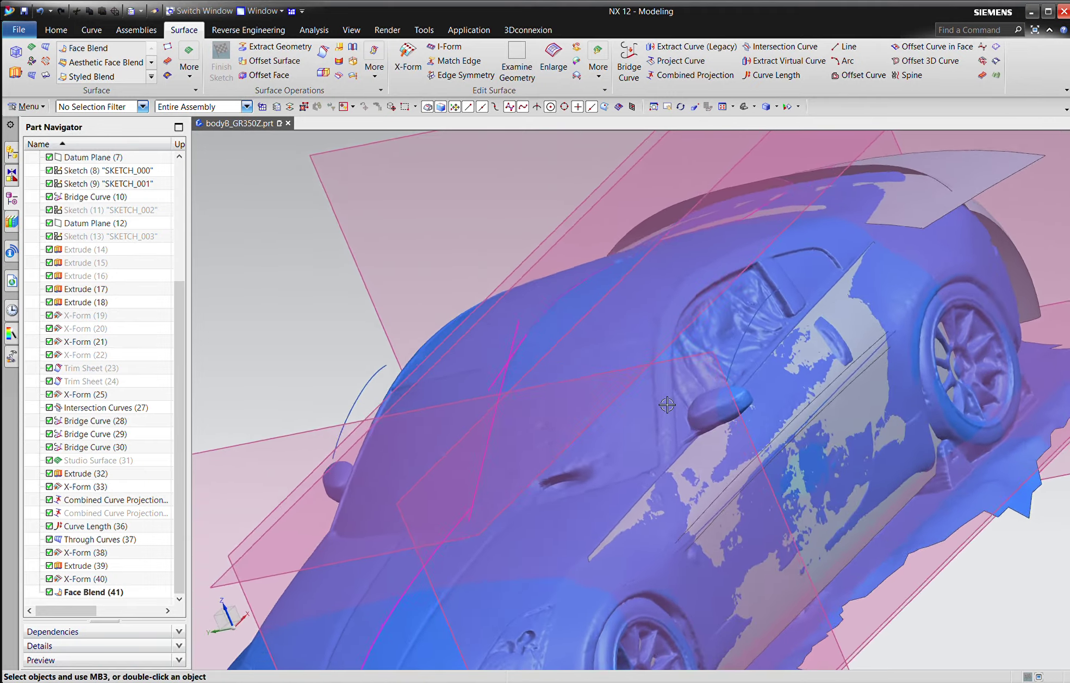